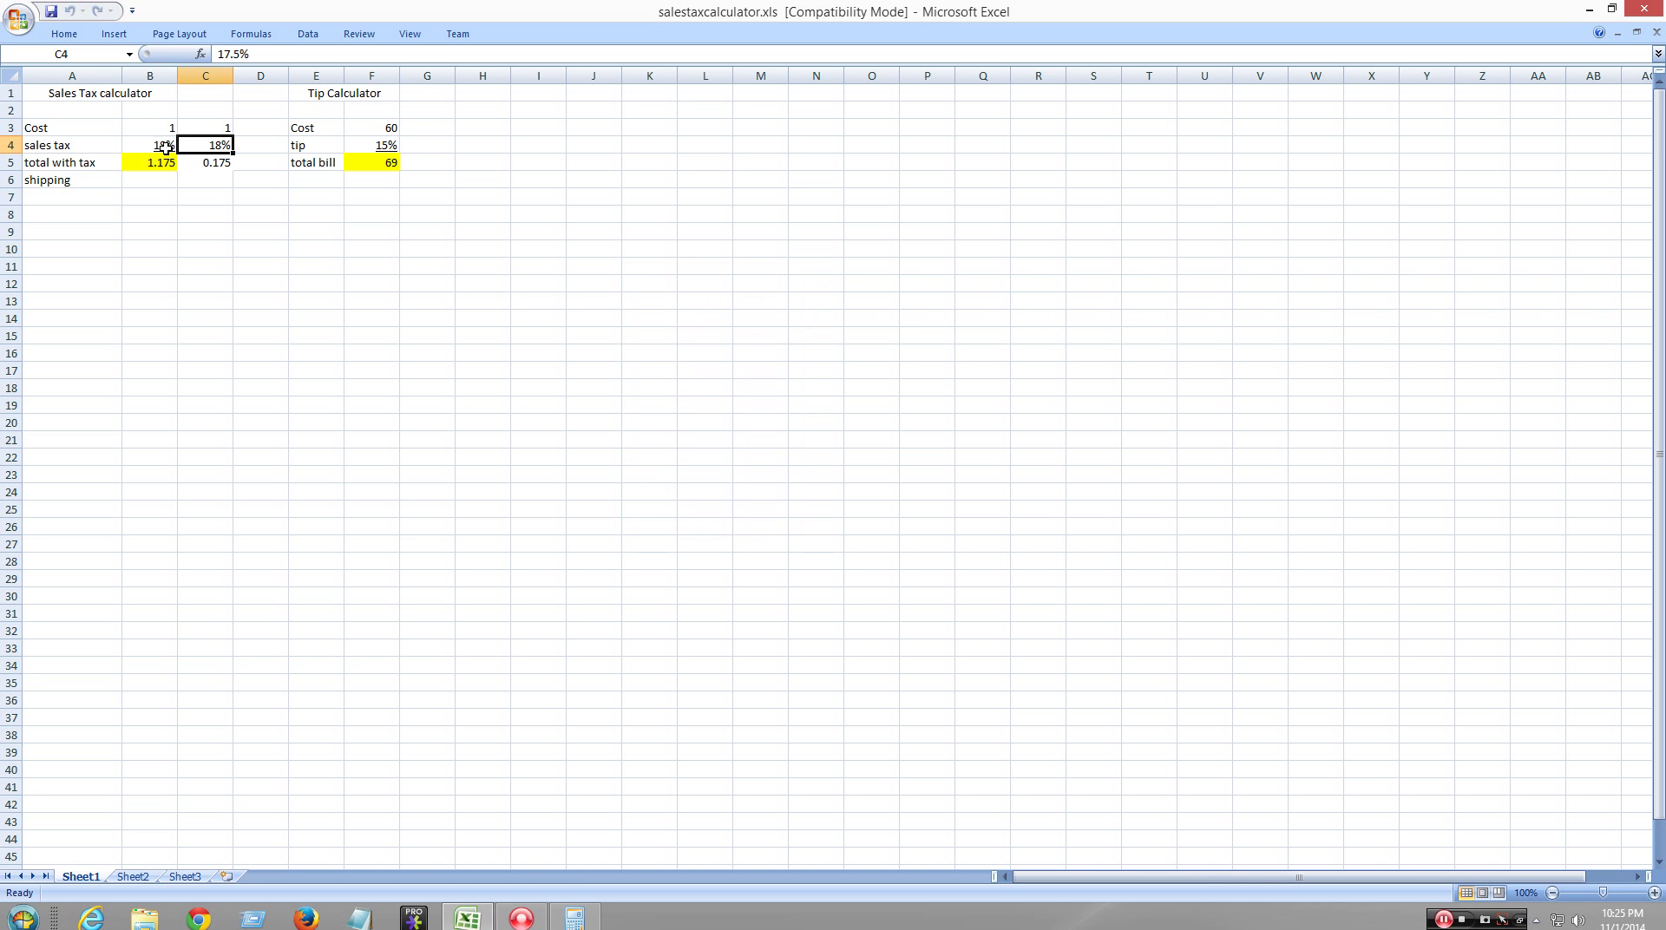
- Set the sales tax rate in cell B4 of the sales tax calculator to 9%
click(166, 148)
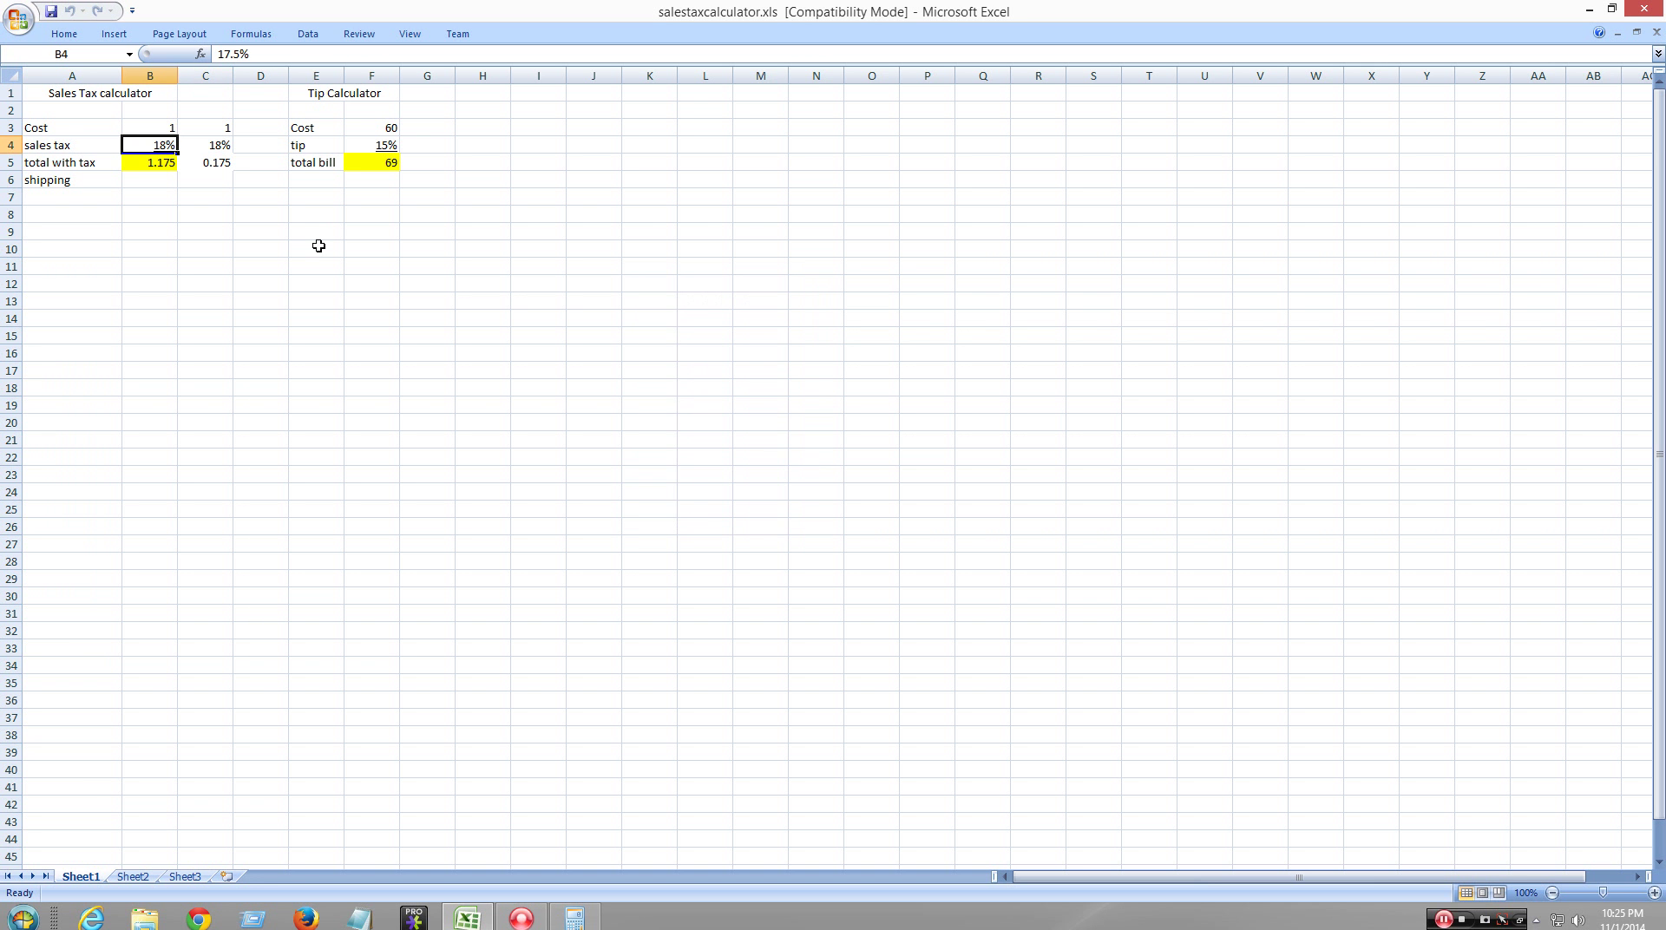
text(7)
key(BackSpace)
text(9)
key(Return)
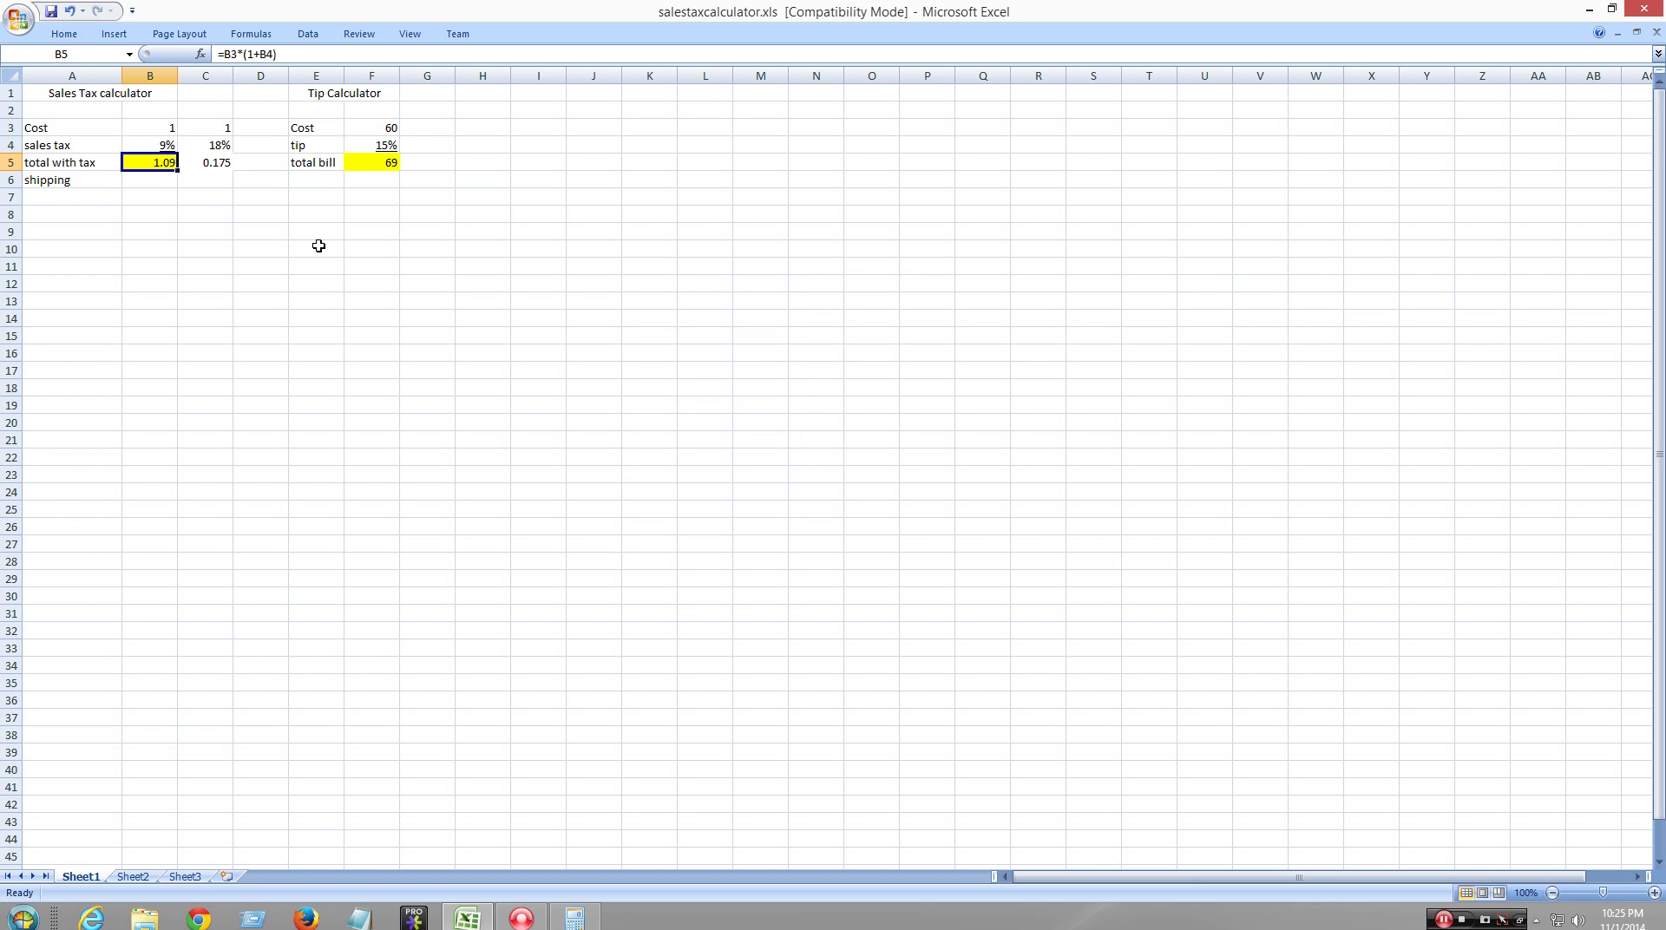
- Switch to Calculator, add 1.00 to 0.09 and multiply the sum by 1 to check the total with tax
click(577, 918)
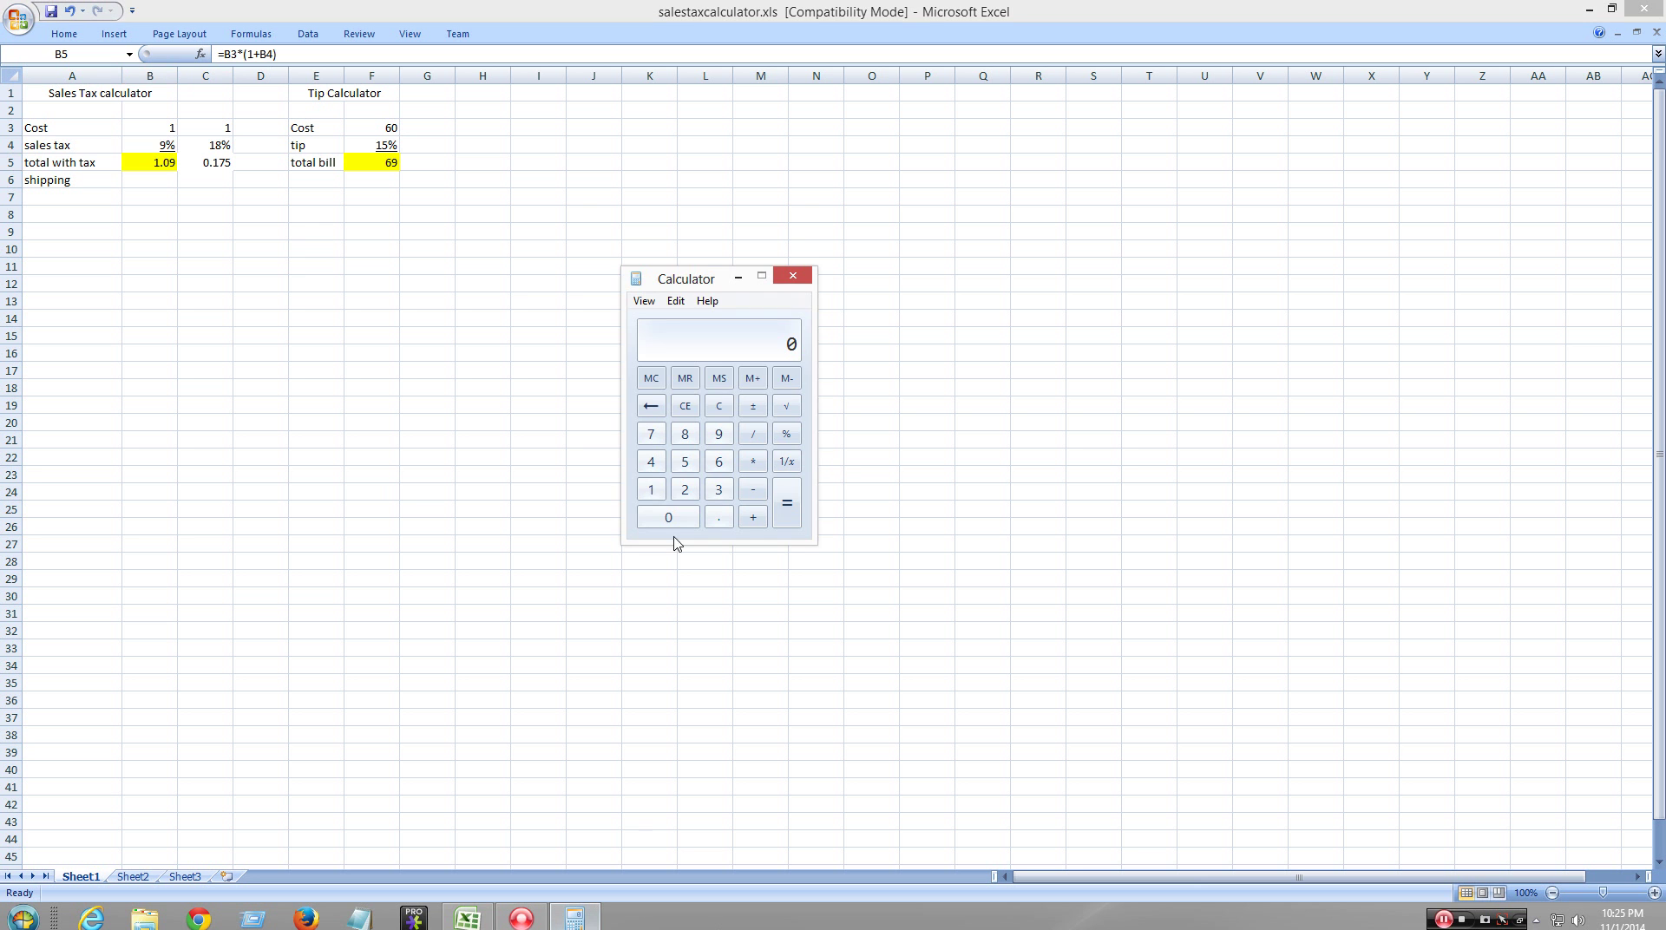
click(718, 408)
click(718, 517)
click(681, 517)
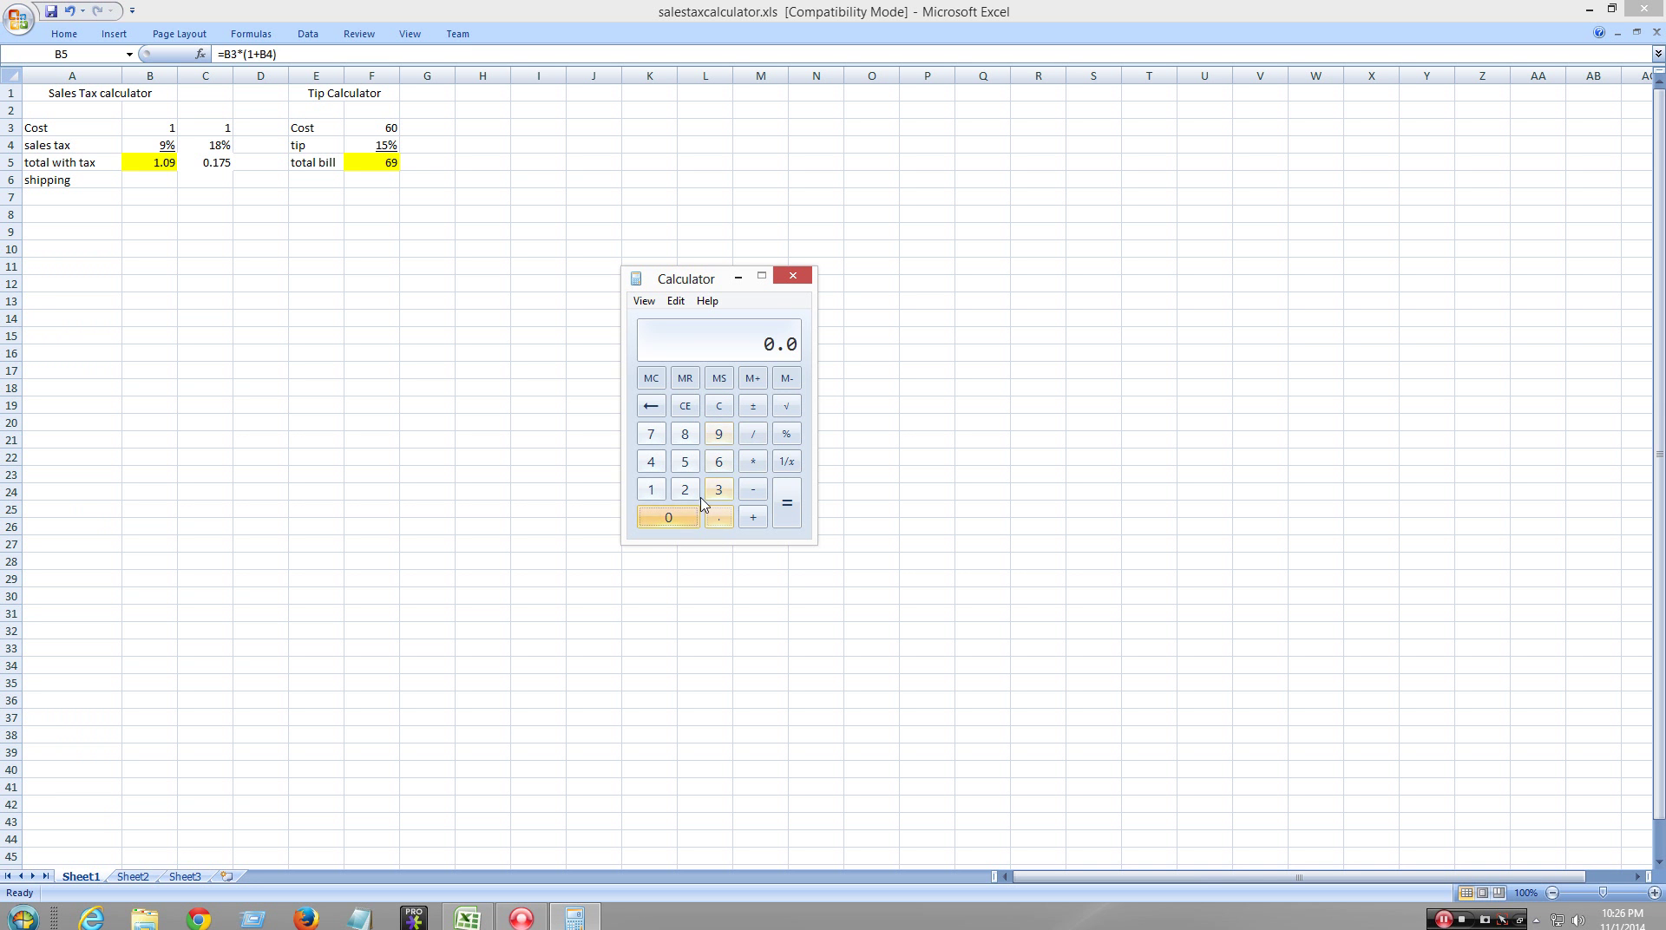
click(724, 428)
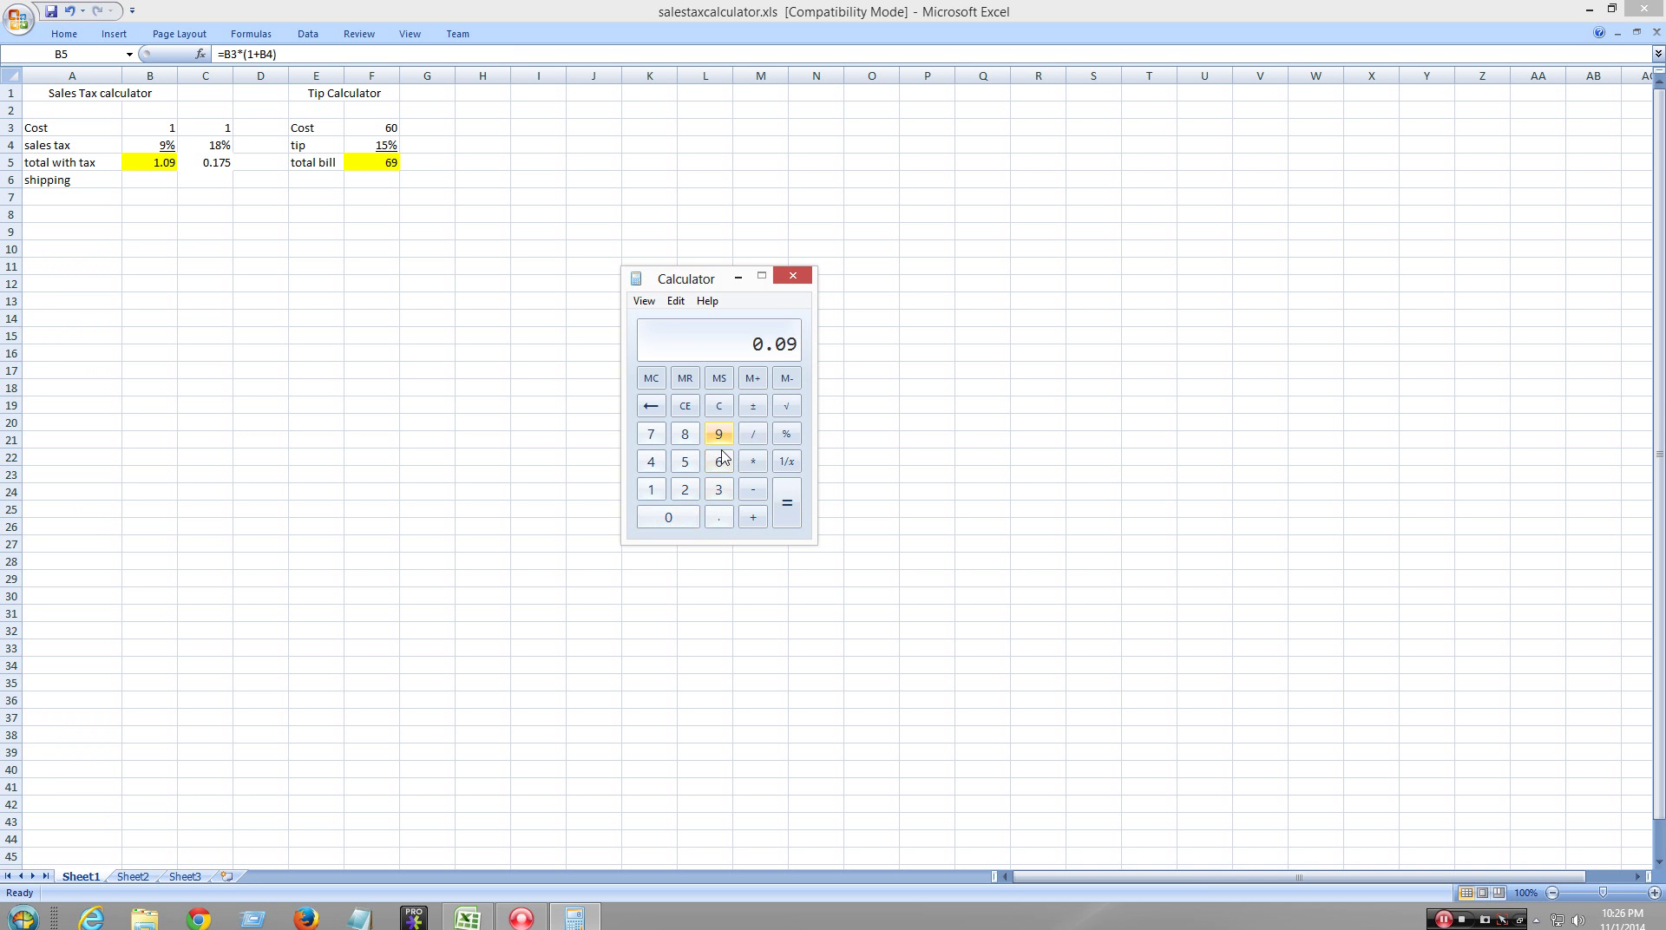
click(753, 518)
click(653, 489)
click(720, 519)
click(691, 521)
click(692, 521)
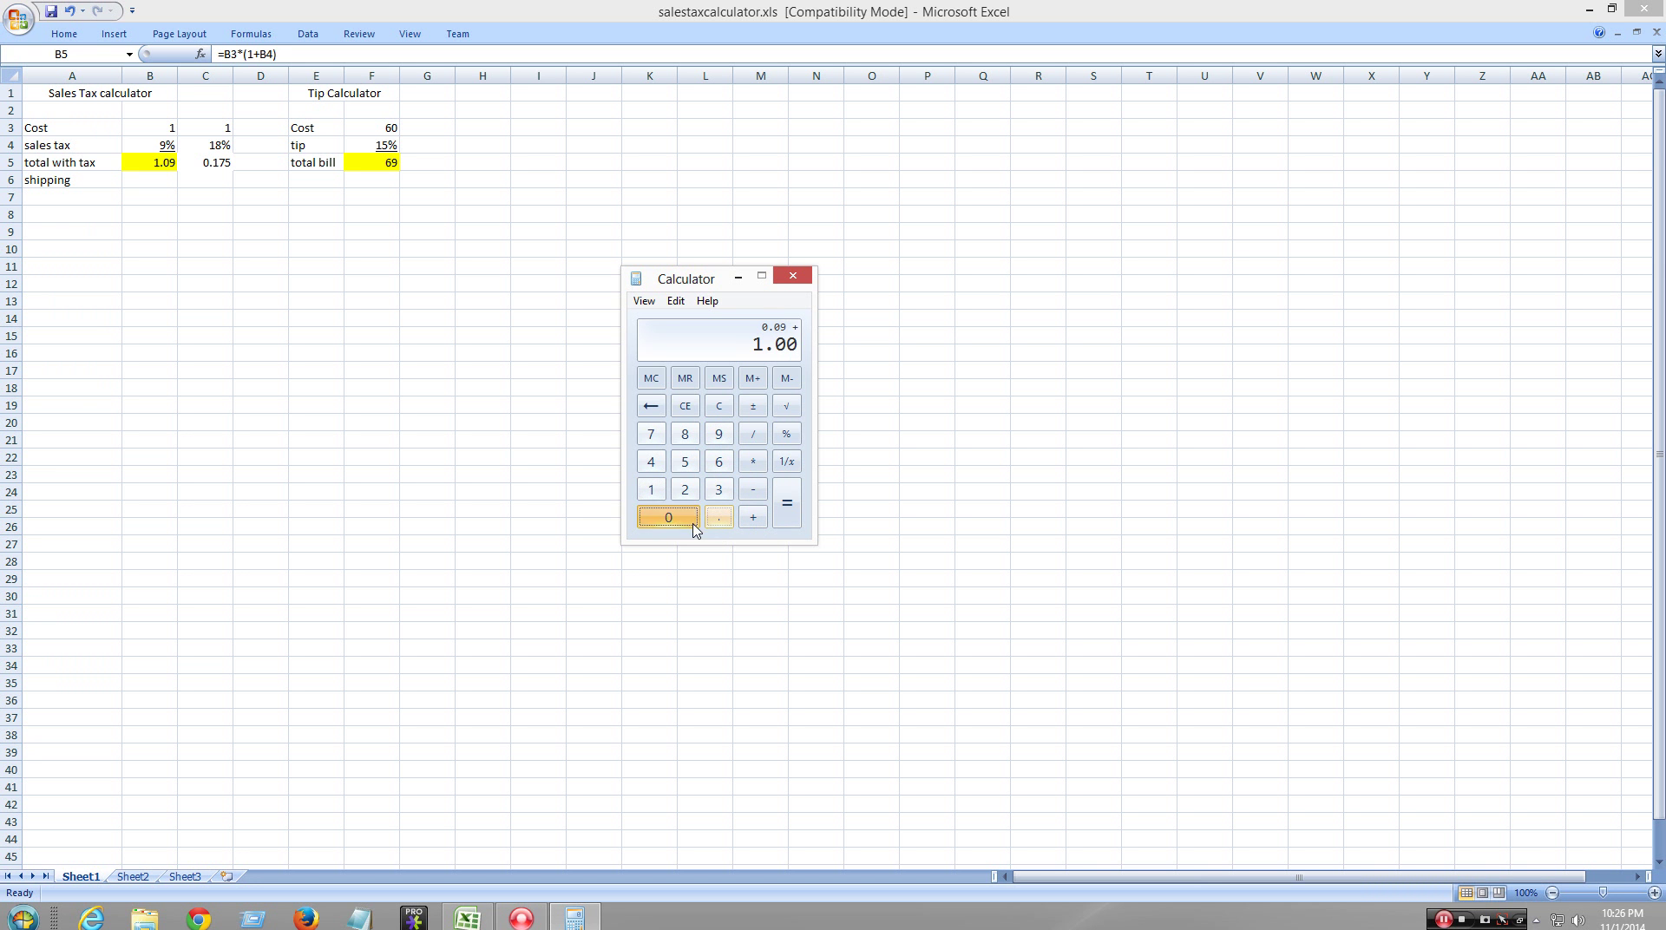
click(752, 461)
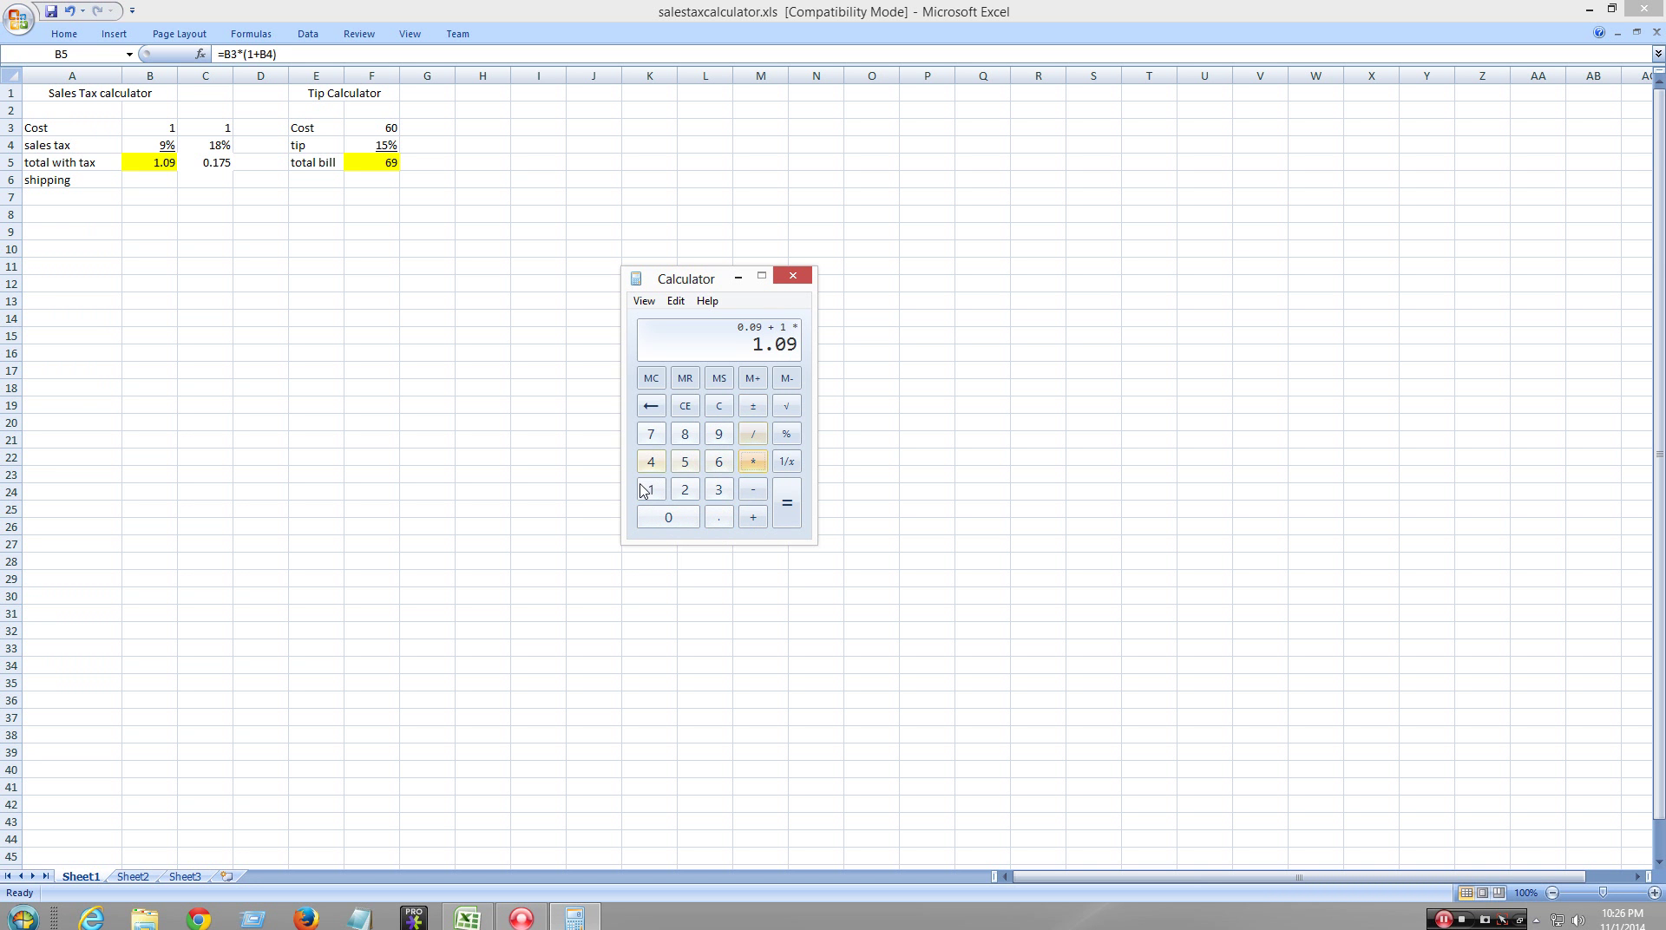
click(644, 490)
click(787, 519)
- Return to the Excel workbook and set the second sales tax rate in cell C4 to 9%
key(alt+Tab)
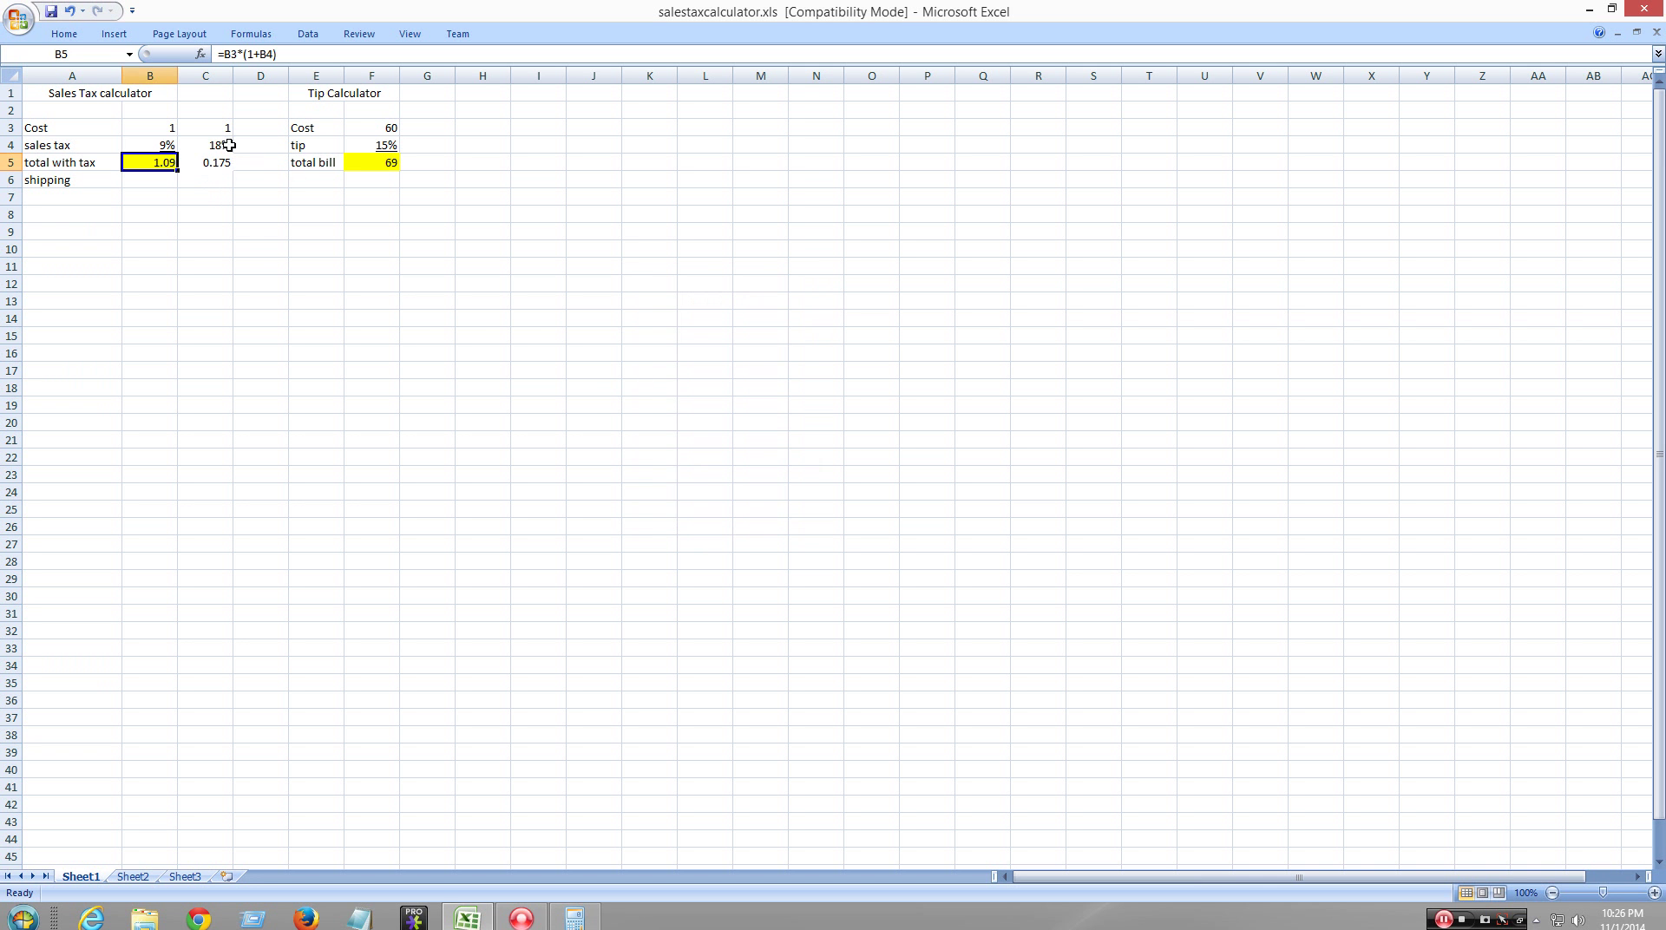
click(228, 145)
text(9)
key(Return)
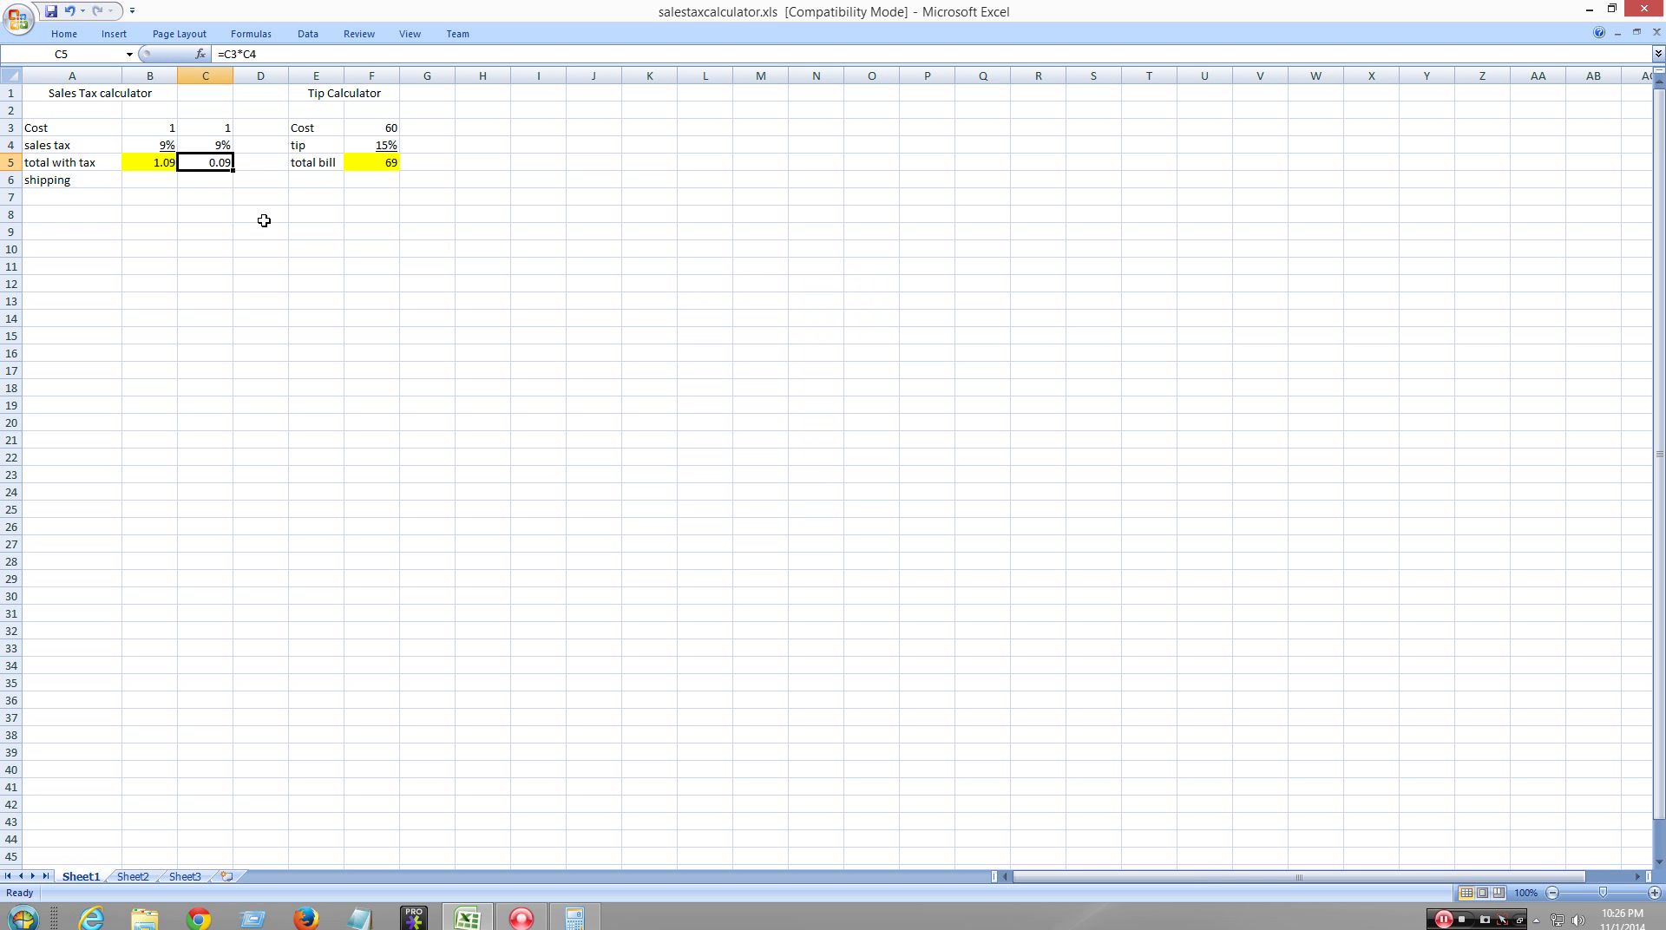
- Set the sales tax calculator's costs in B3 and C3 to 10, and select C5 to inspect its tax formula
click(153, 129)
text(10)
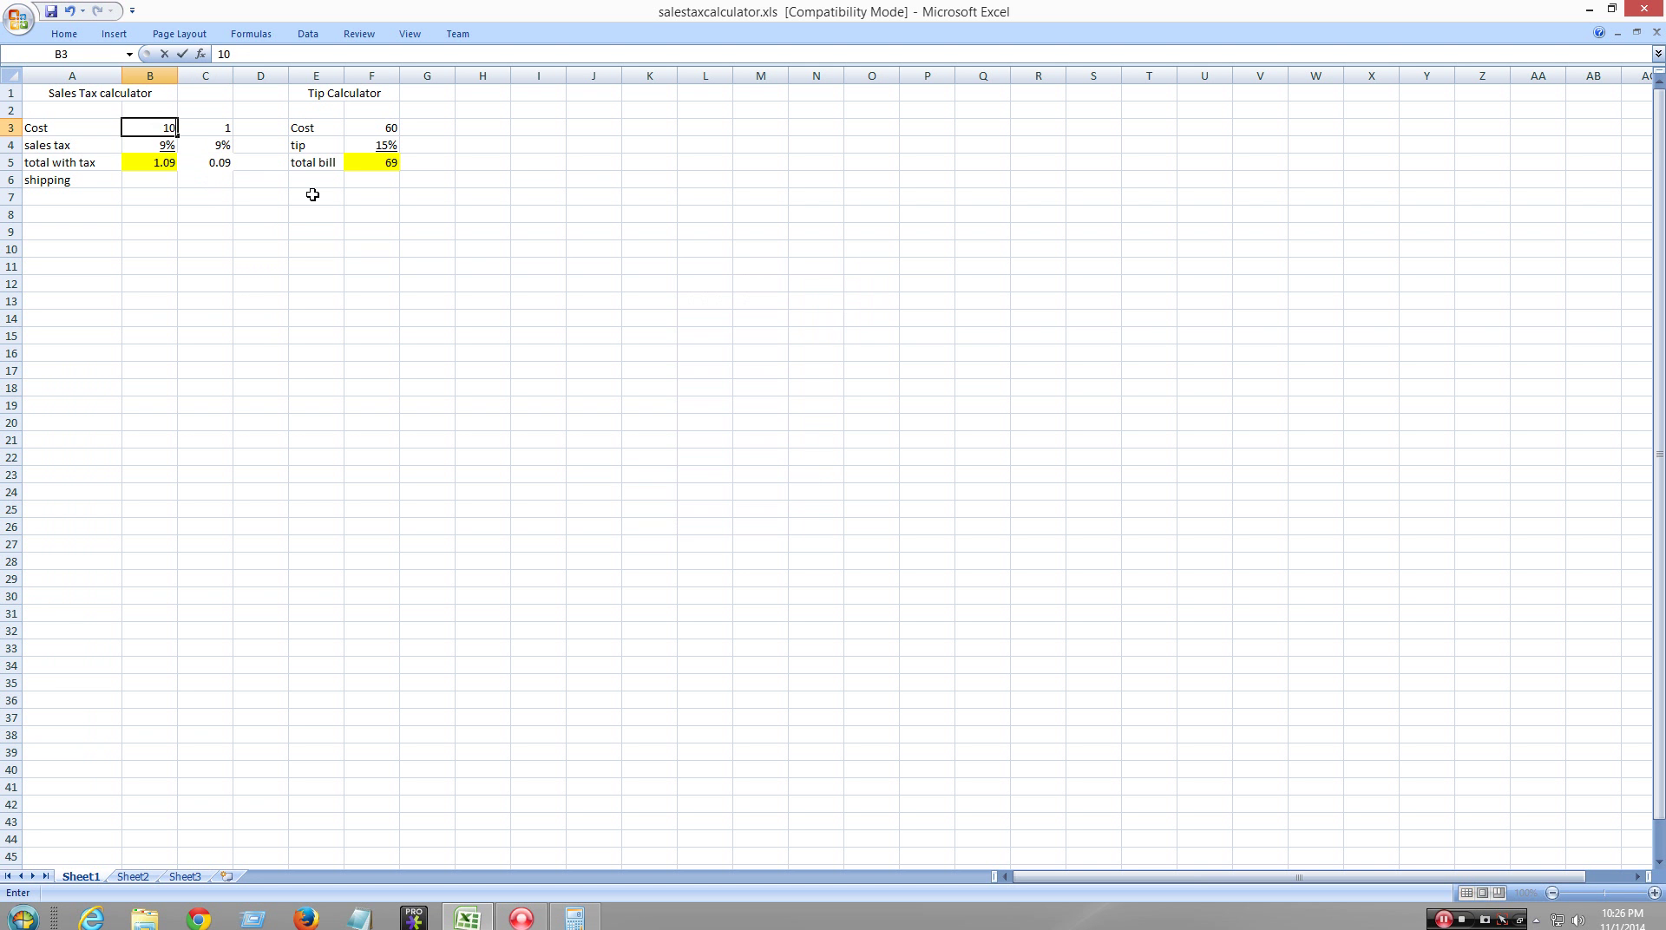
key(Return)
click(223, 130)
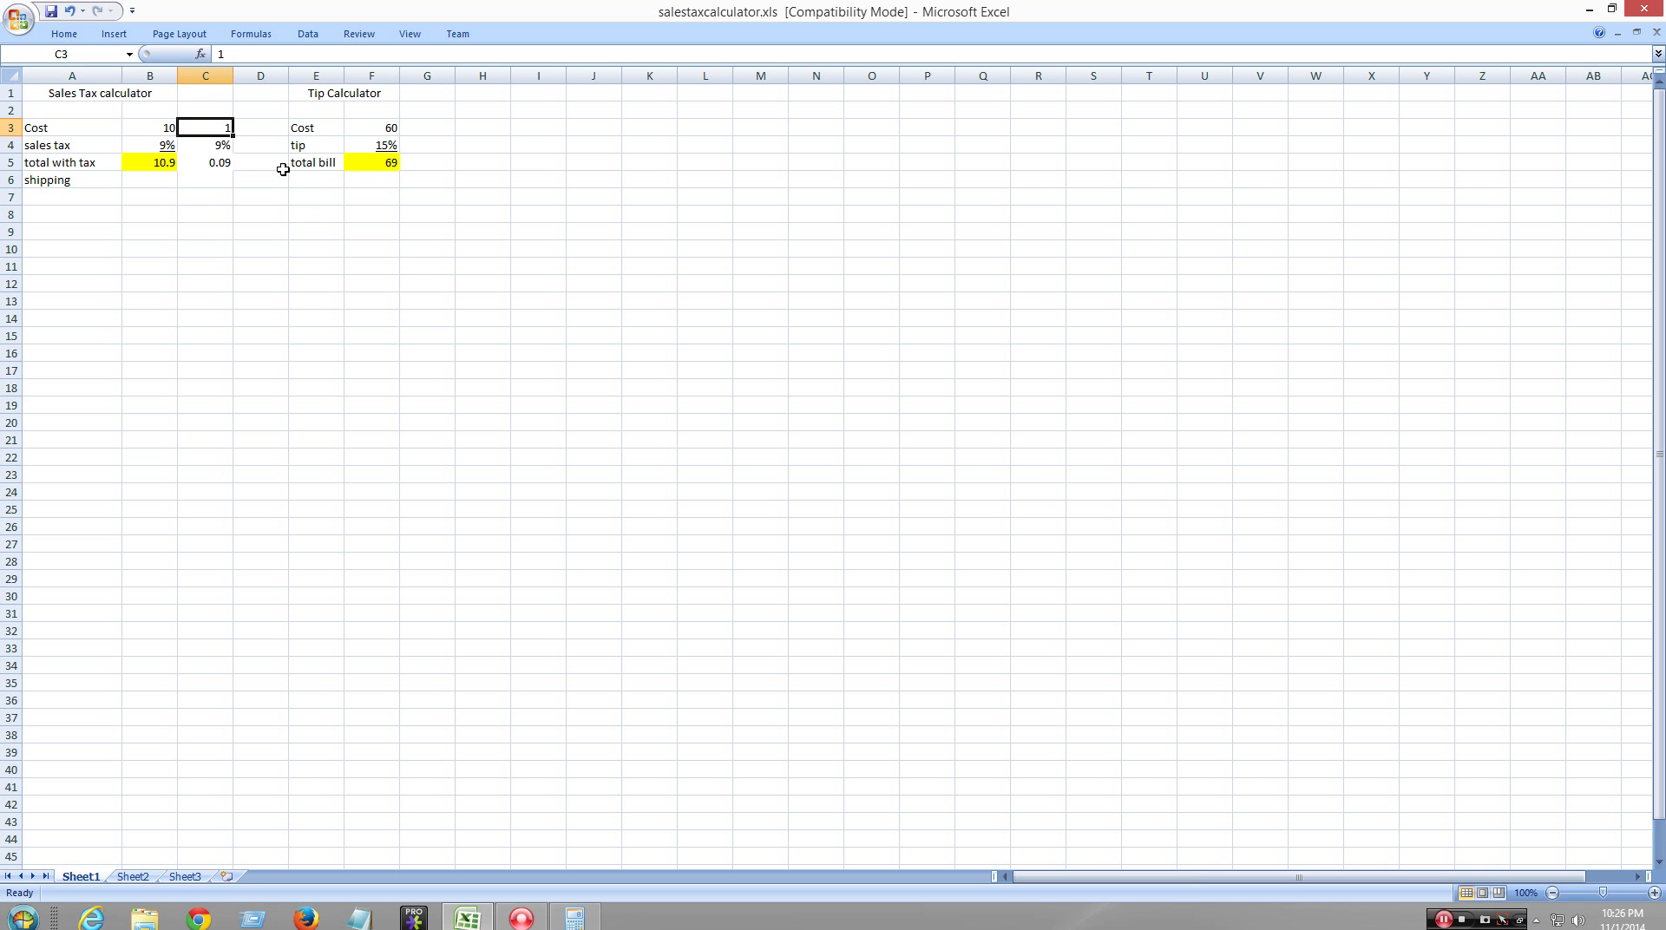
text(10)
key(Return)
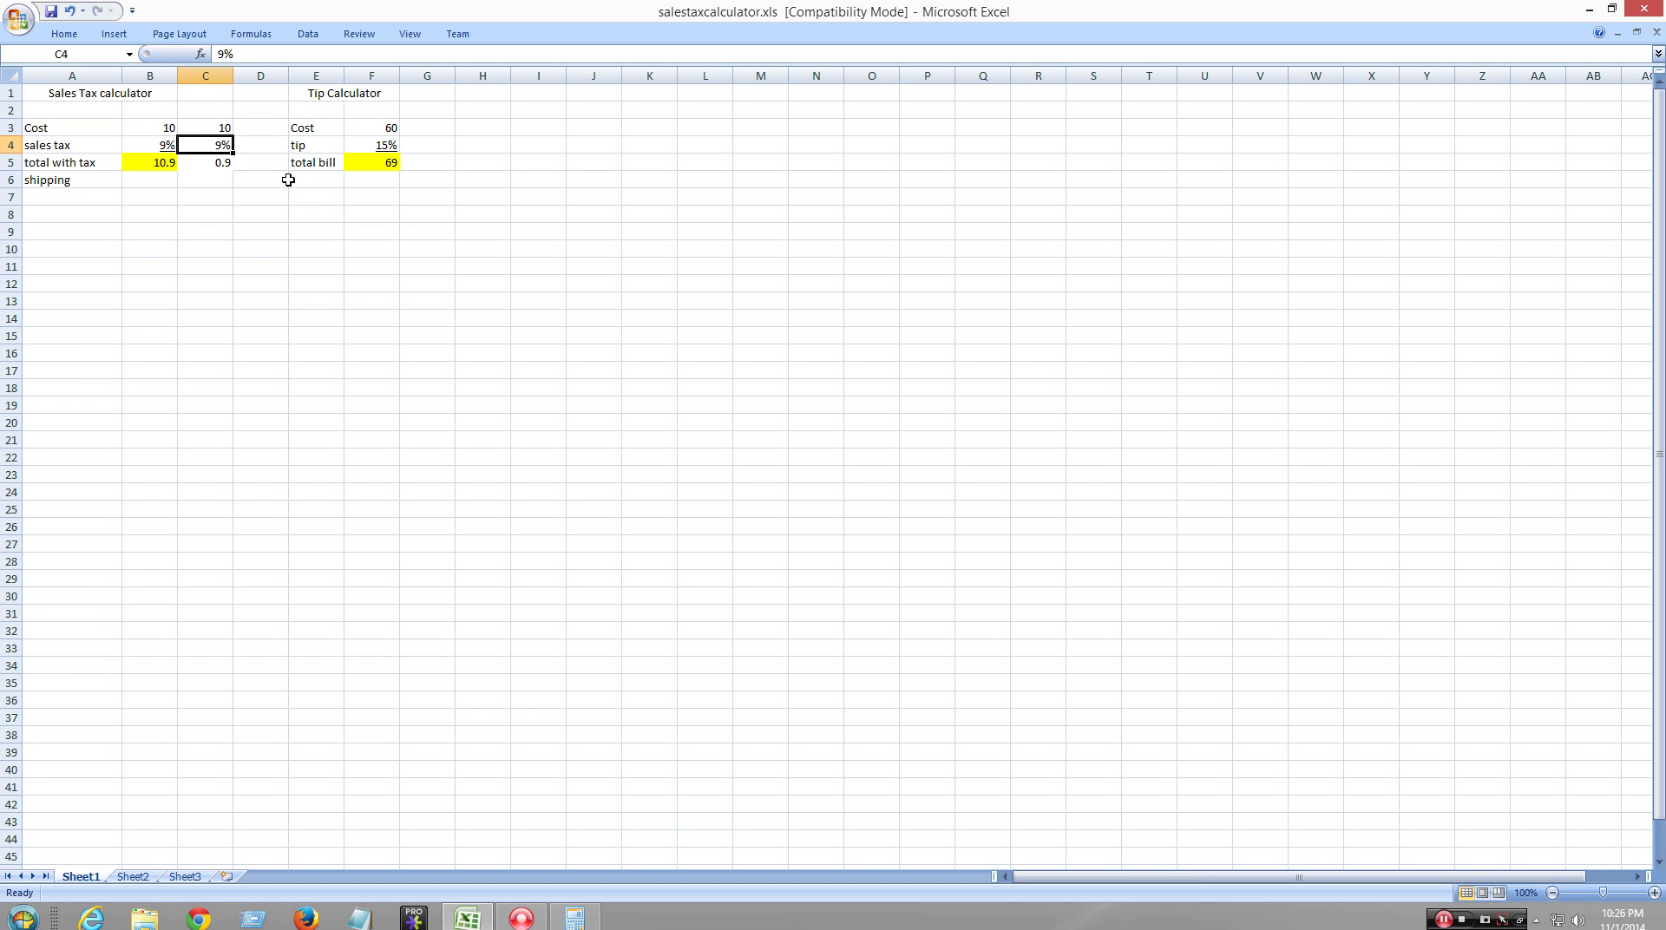
click(222, 165)
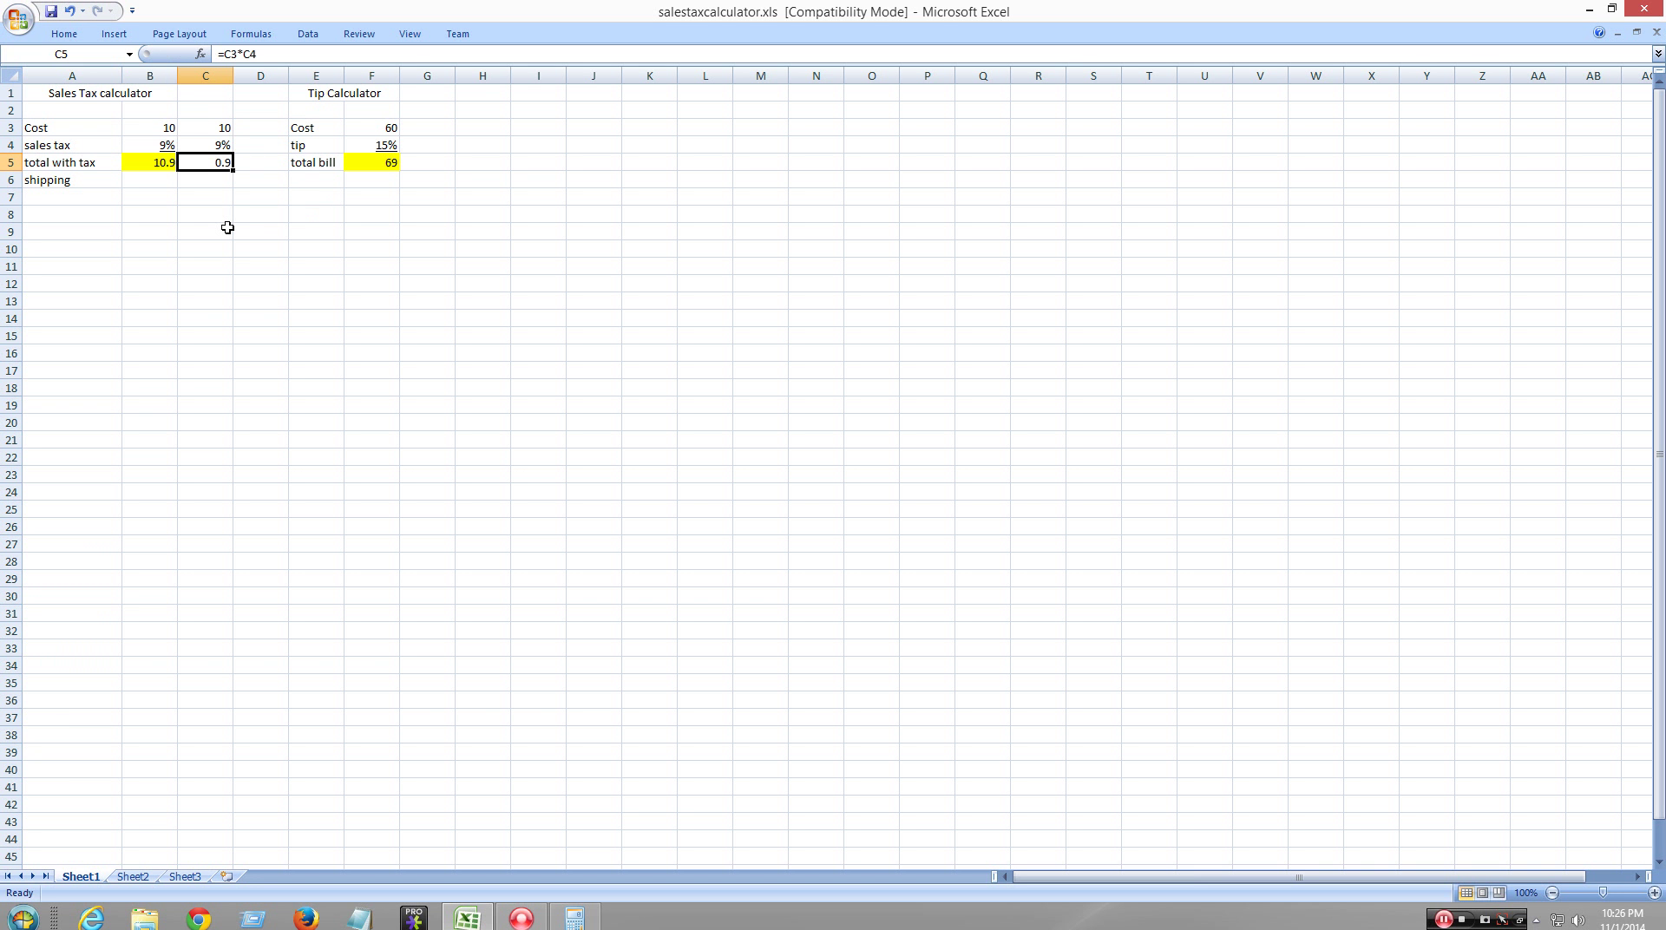
- Switch to Chrome and search Google for "arizona sales tax"
click(199, 918)
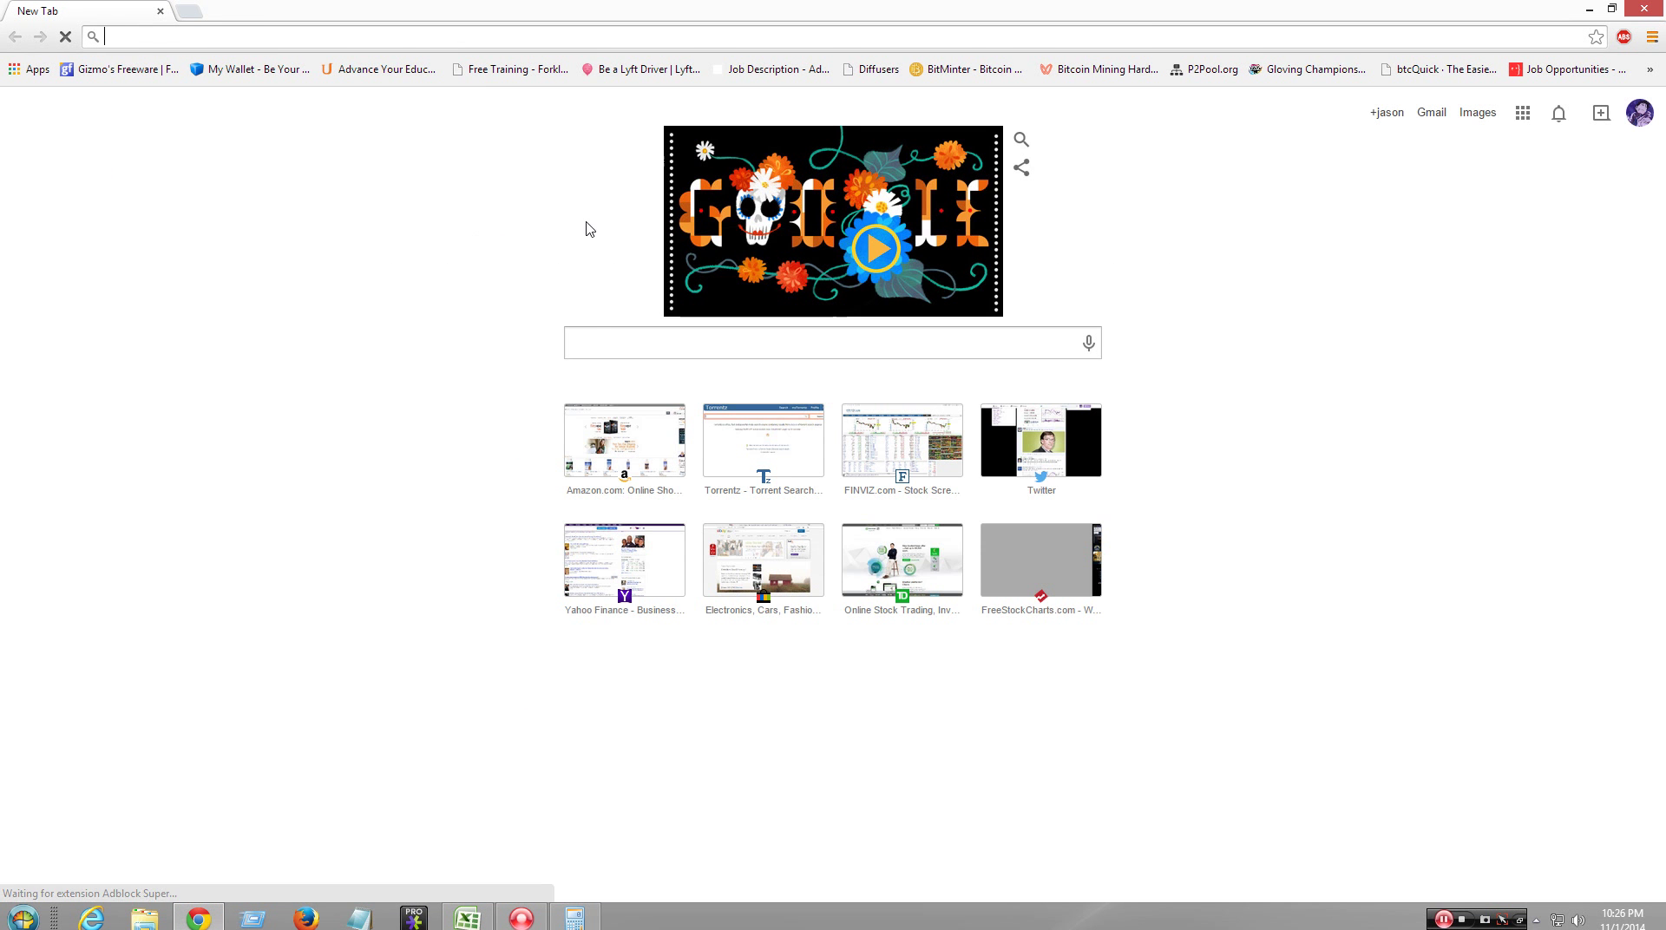
click(608, 351)
text(arizon sale)
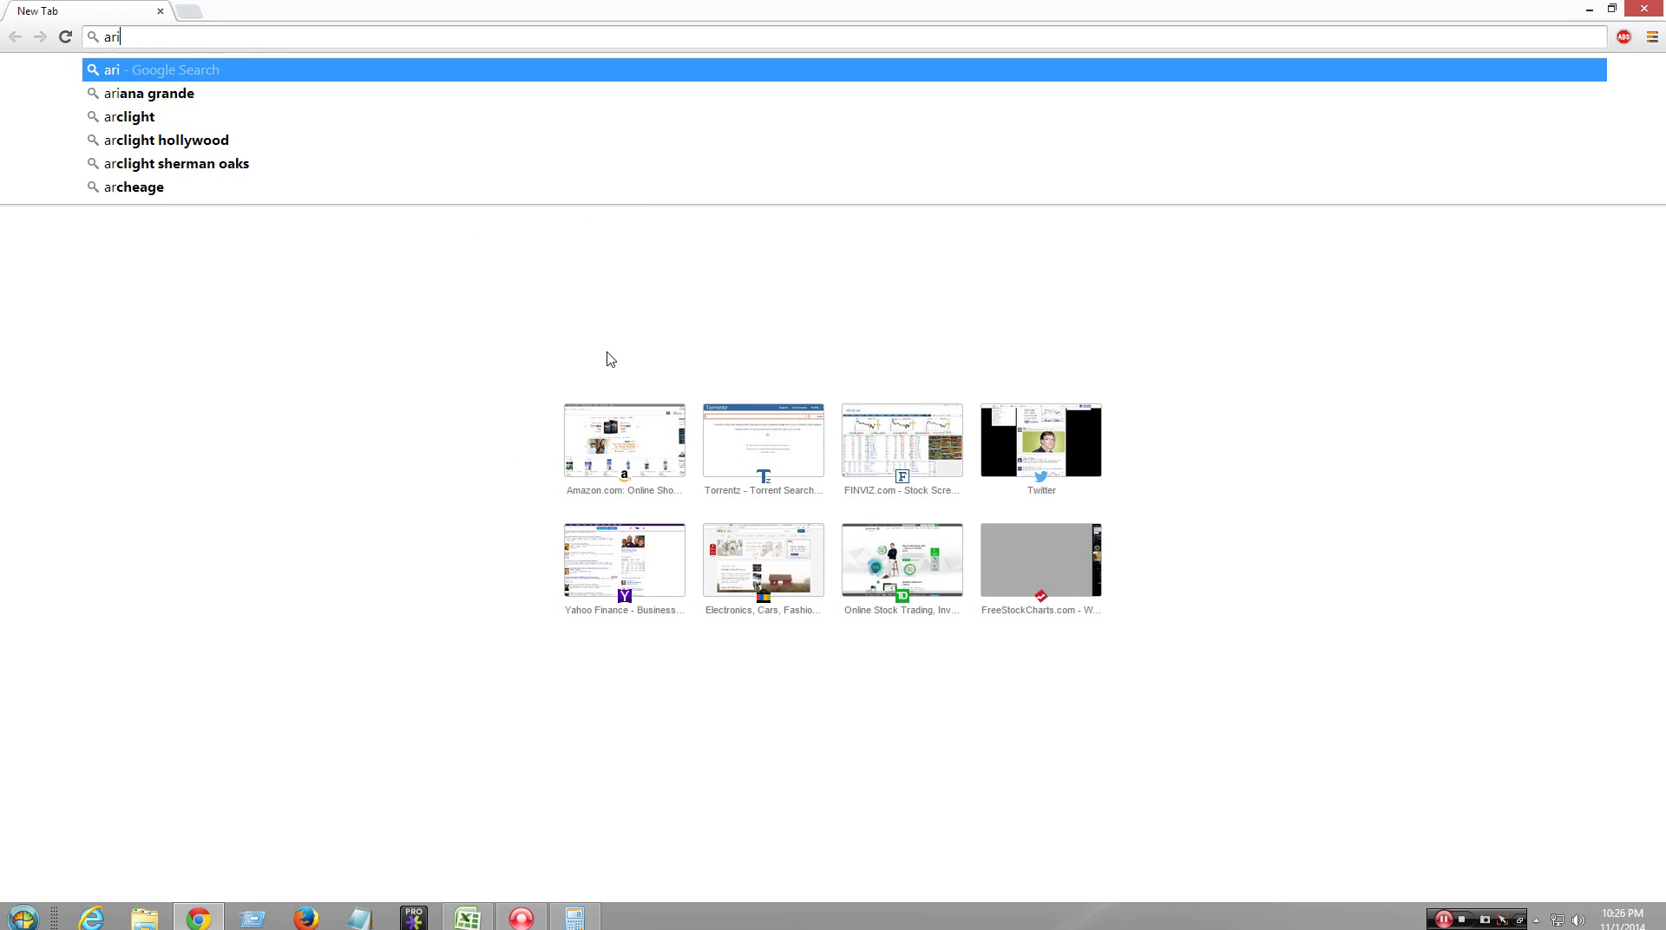
key(BackSpace)
key(BackSpace)
key(BackSpace)
key(BackSpace)
key(BackSpace)
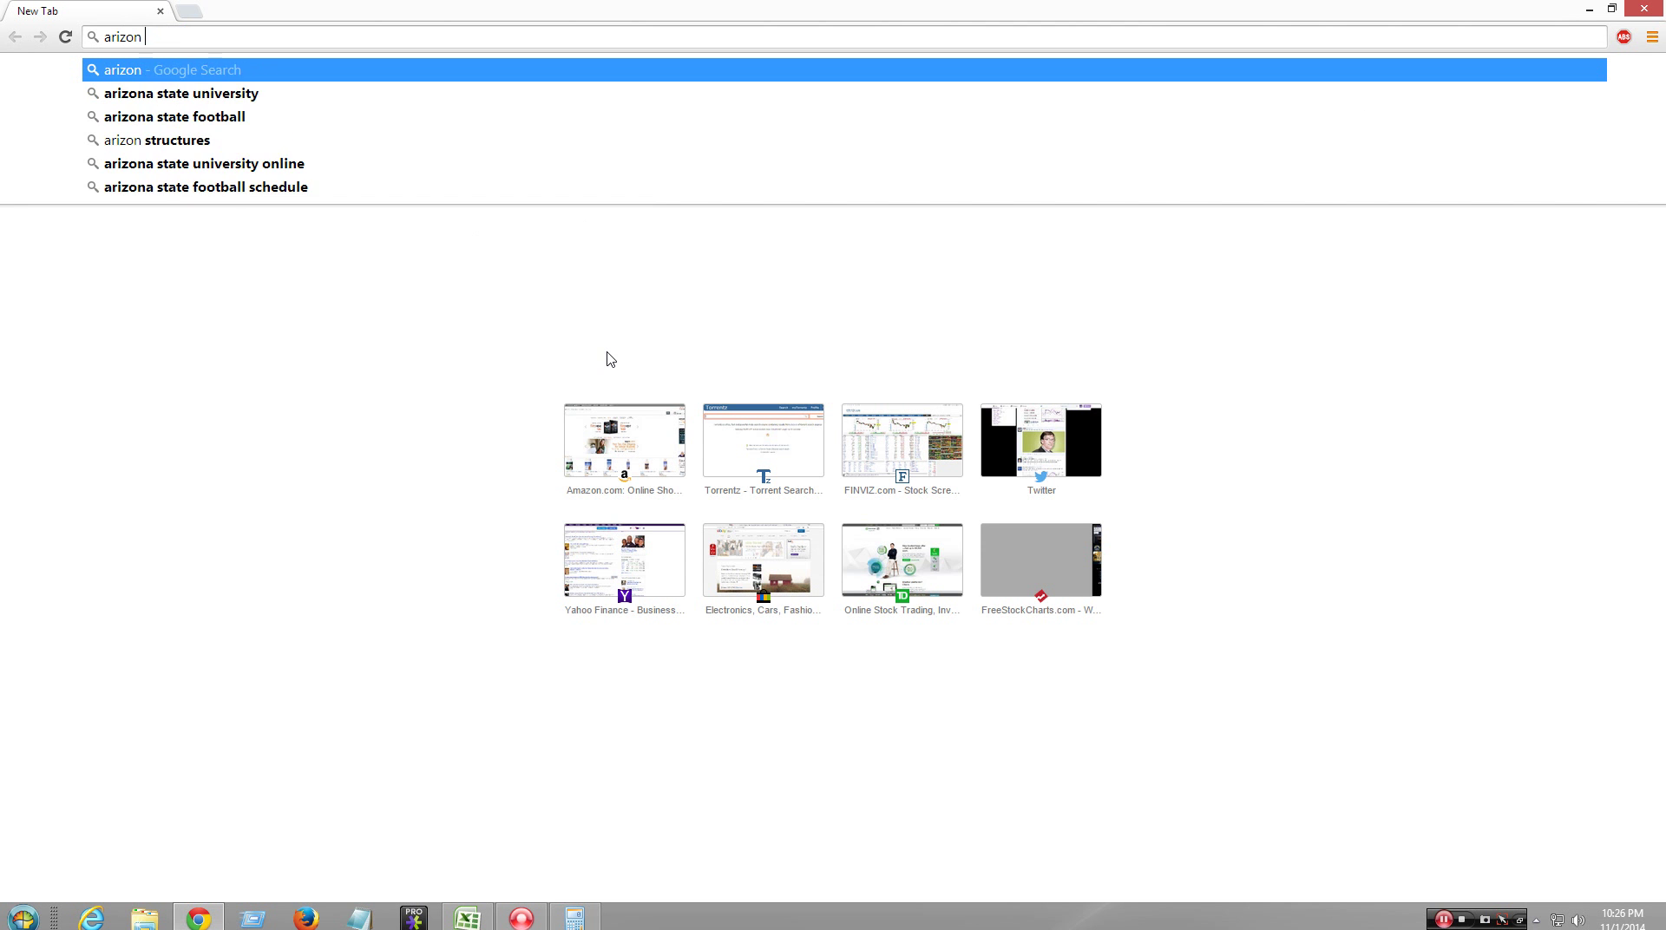
text(a sa;es)
key(BackSpace)
key(BackSpace)
key(BackSpace)
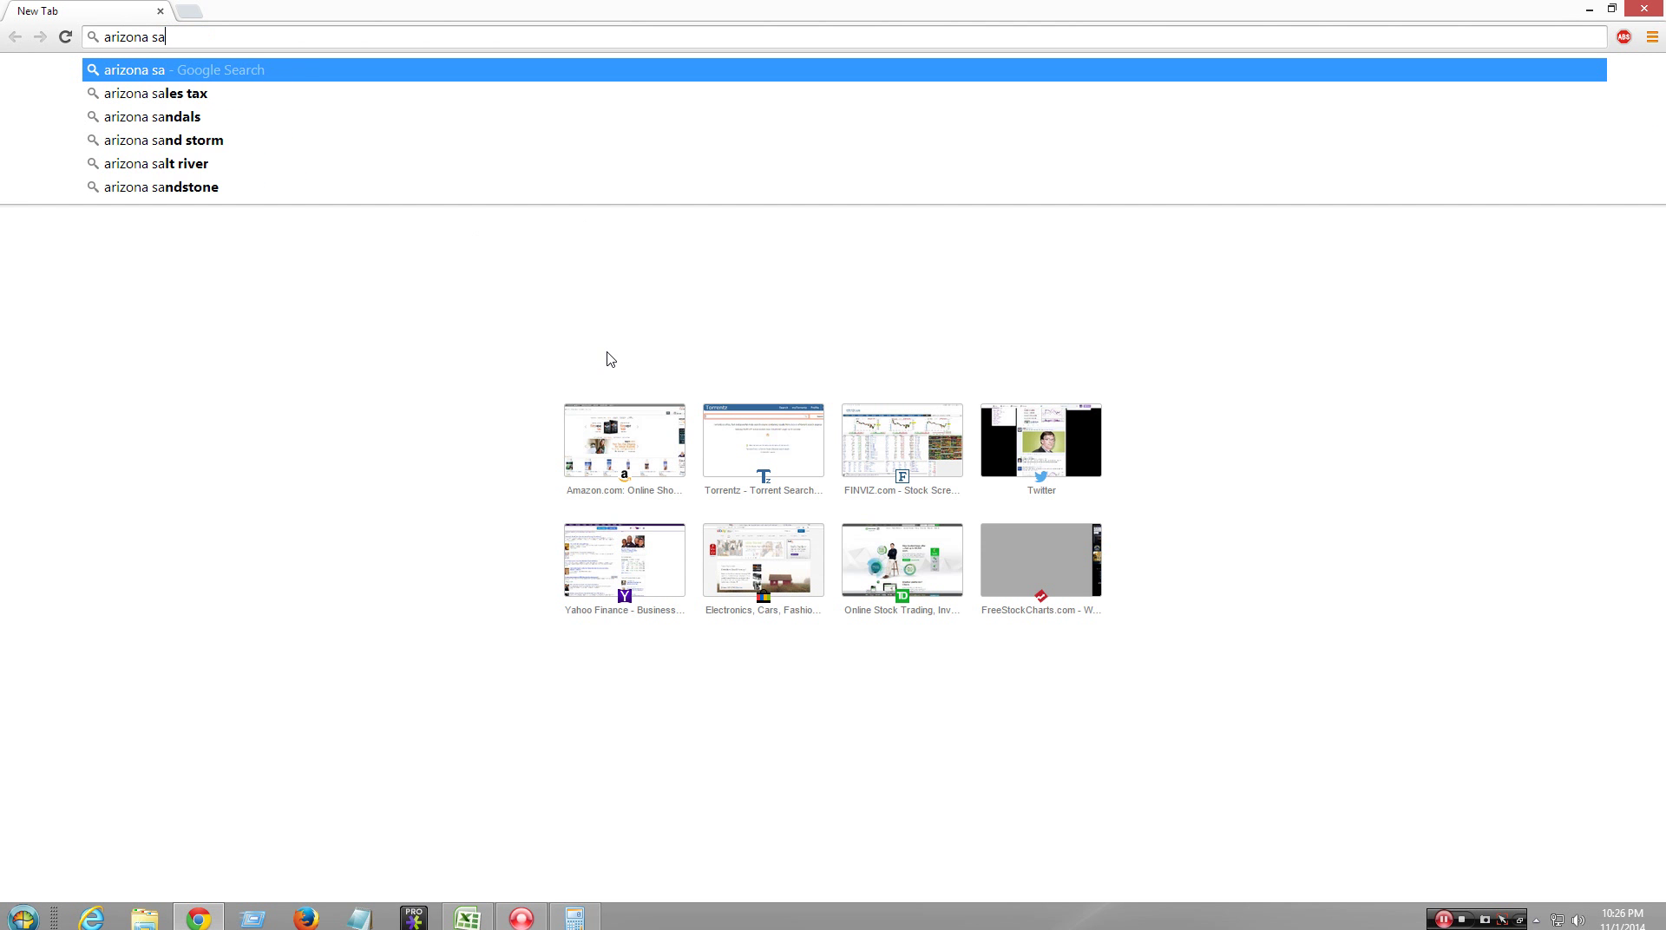
text(les tax)
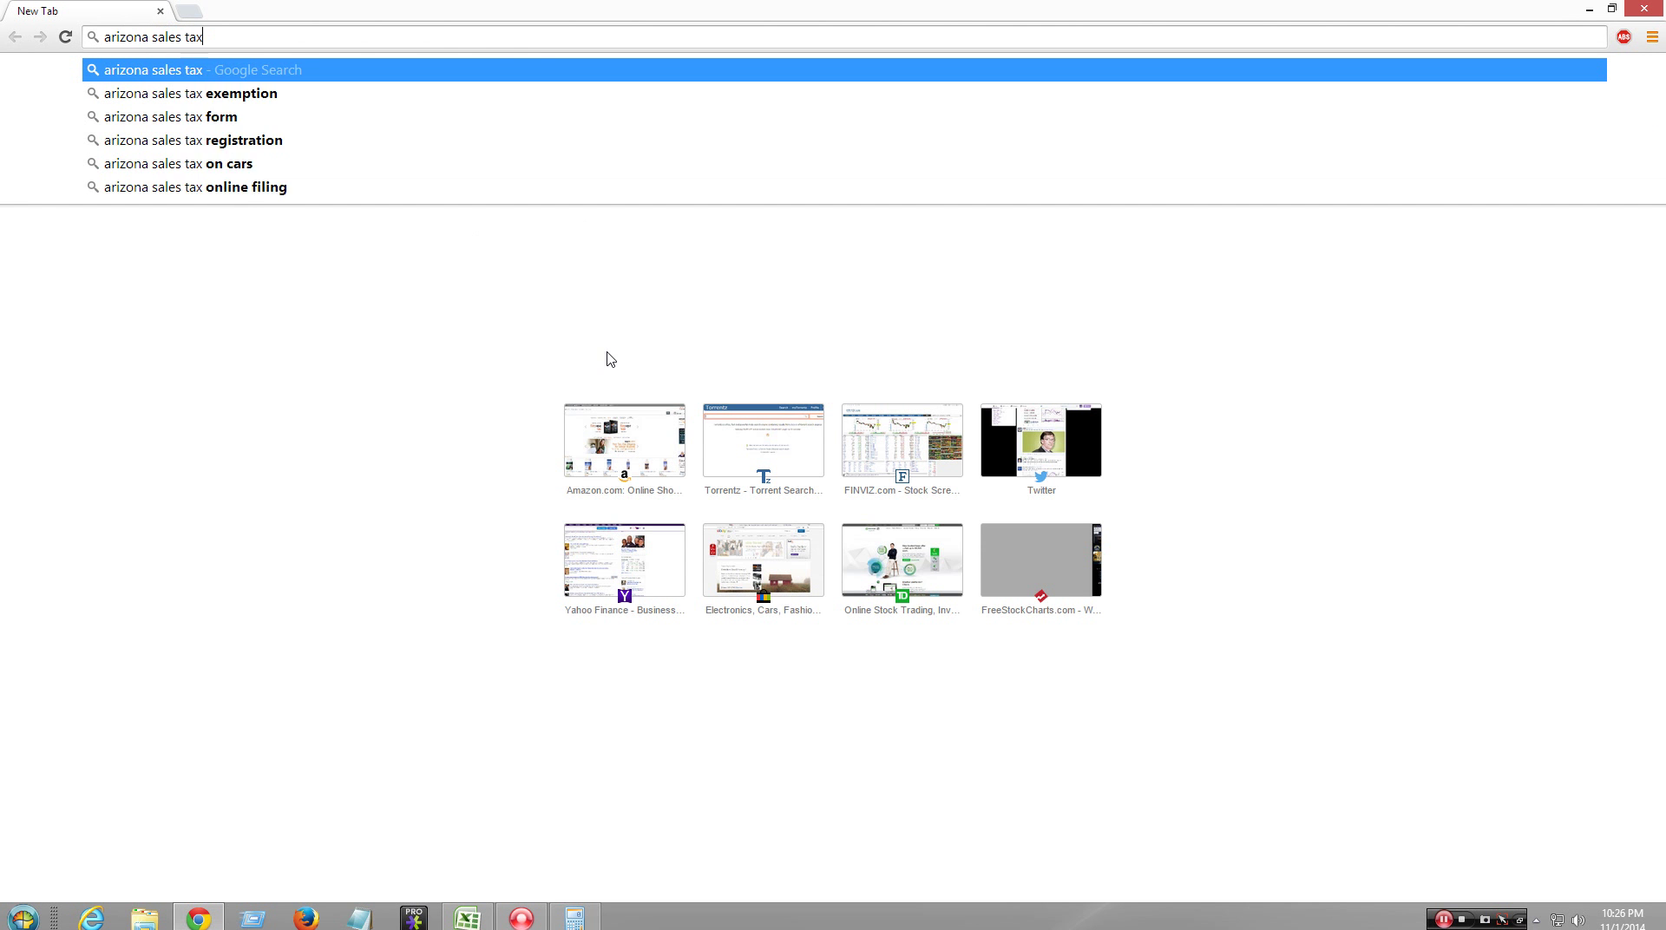
key(Return)
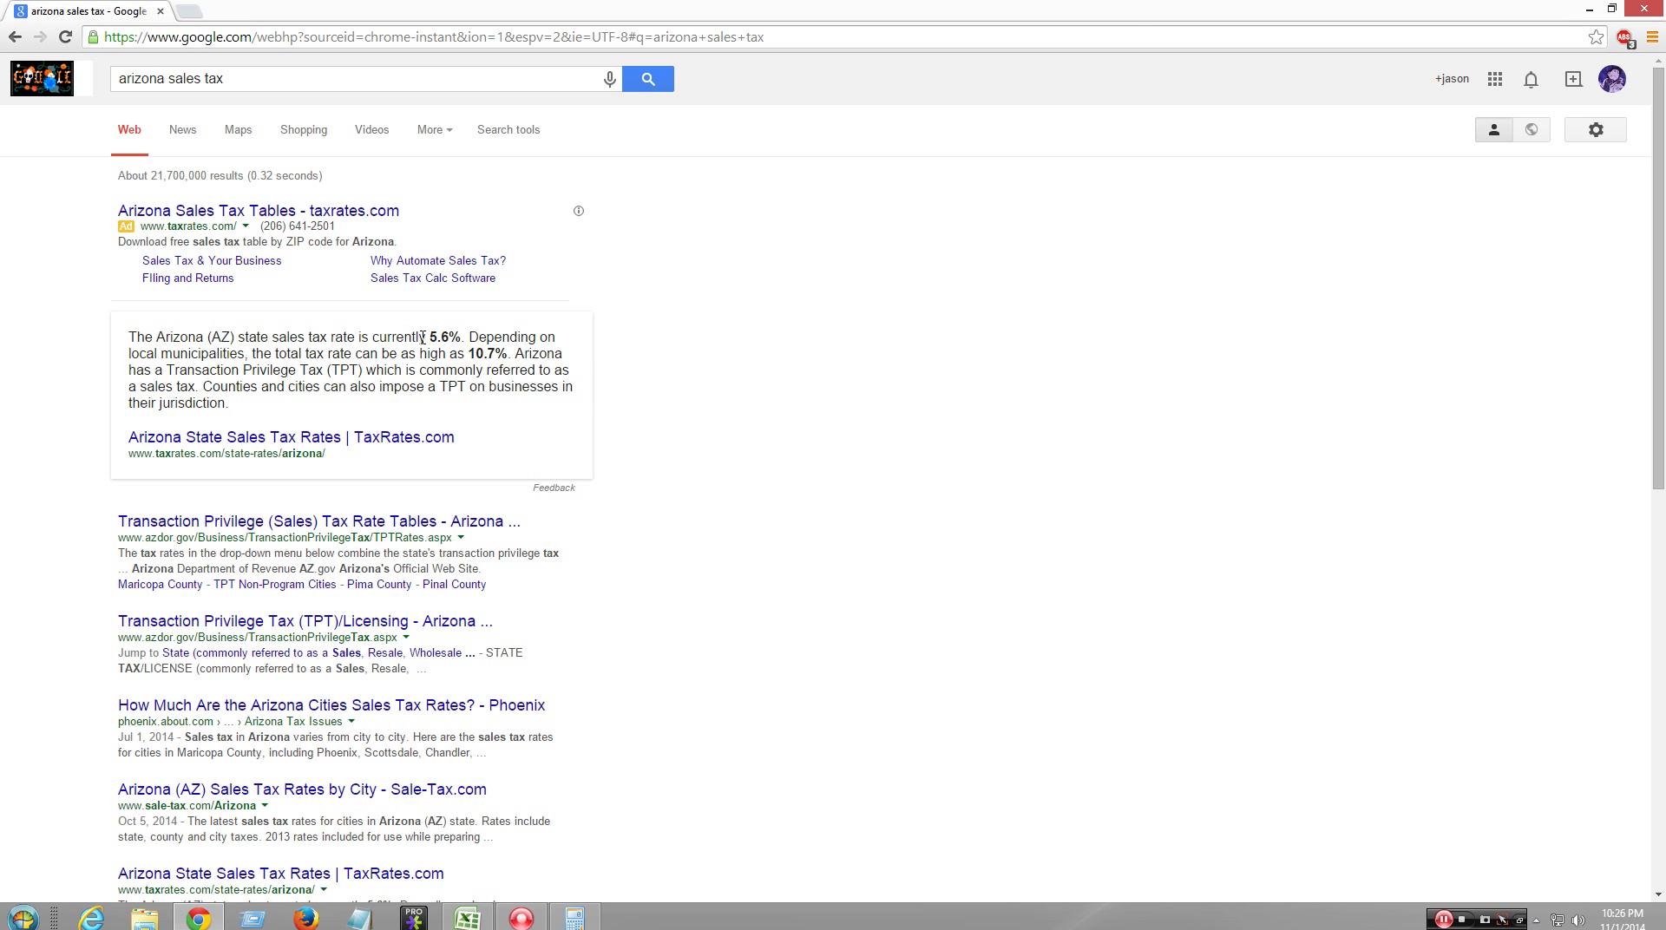
- Return to the Excel workbook and set the sales tax rates in B4 and C4 to 5.6%
click(586, 917)
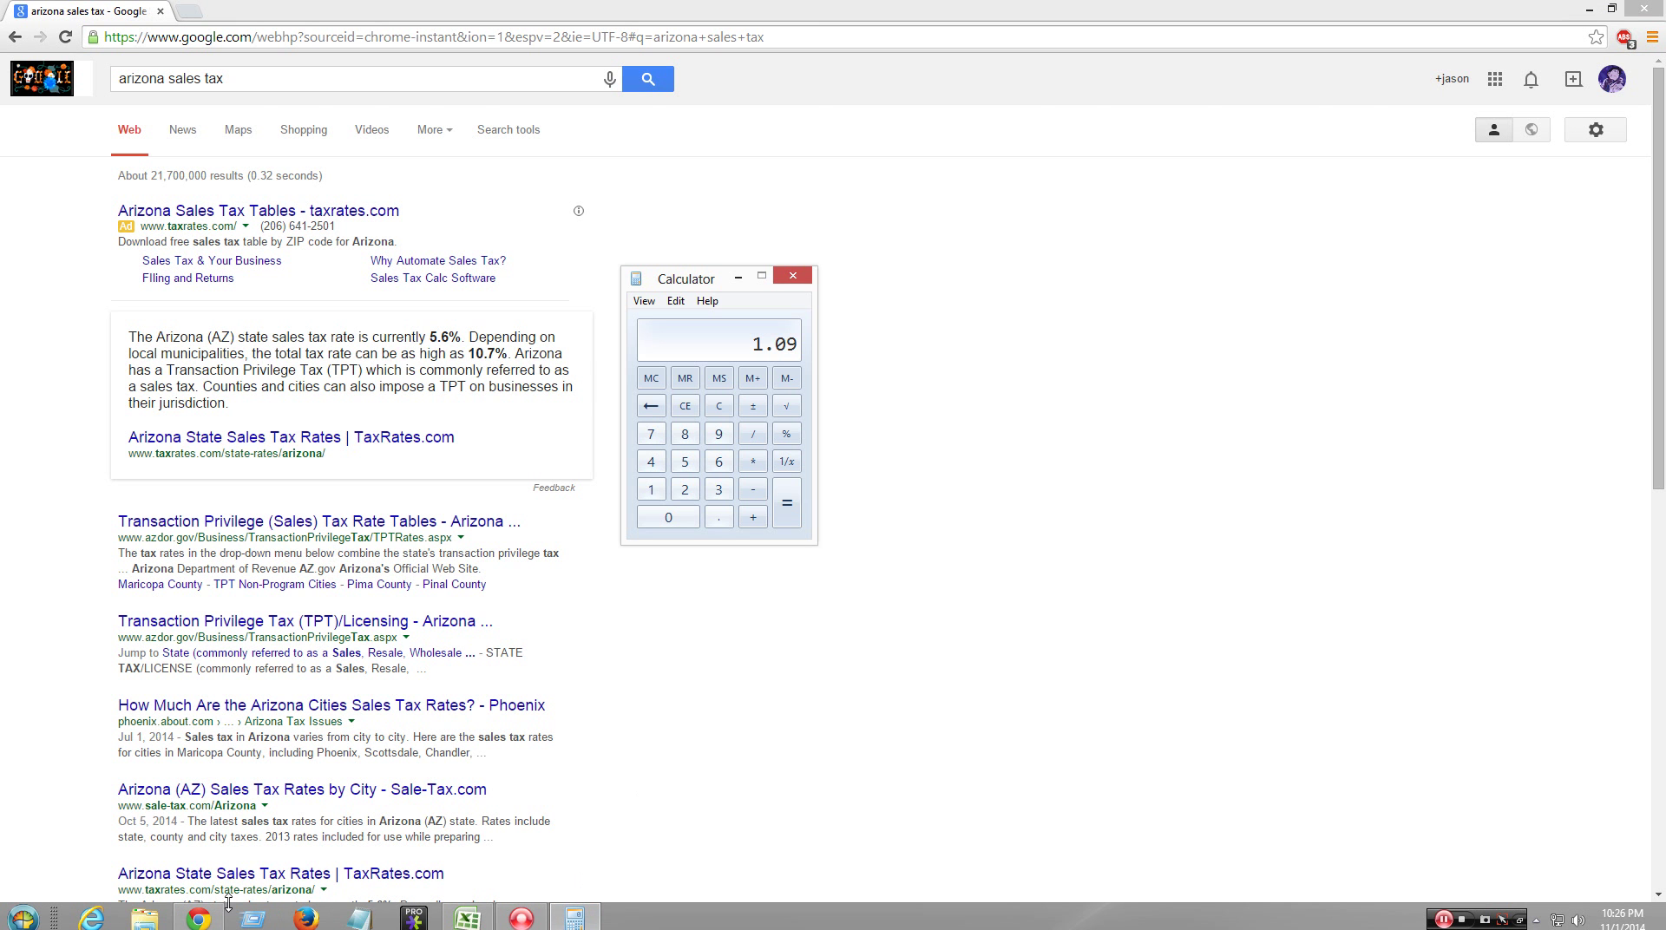
click(467, 917)
click(159, 140)
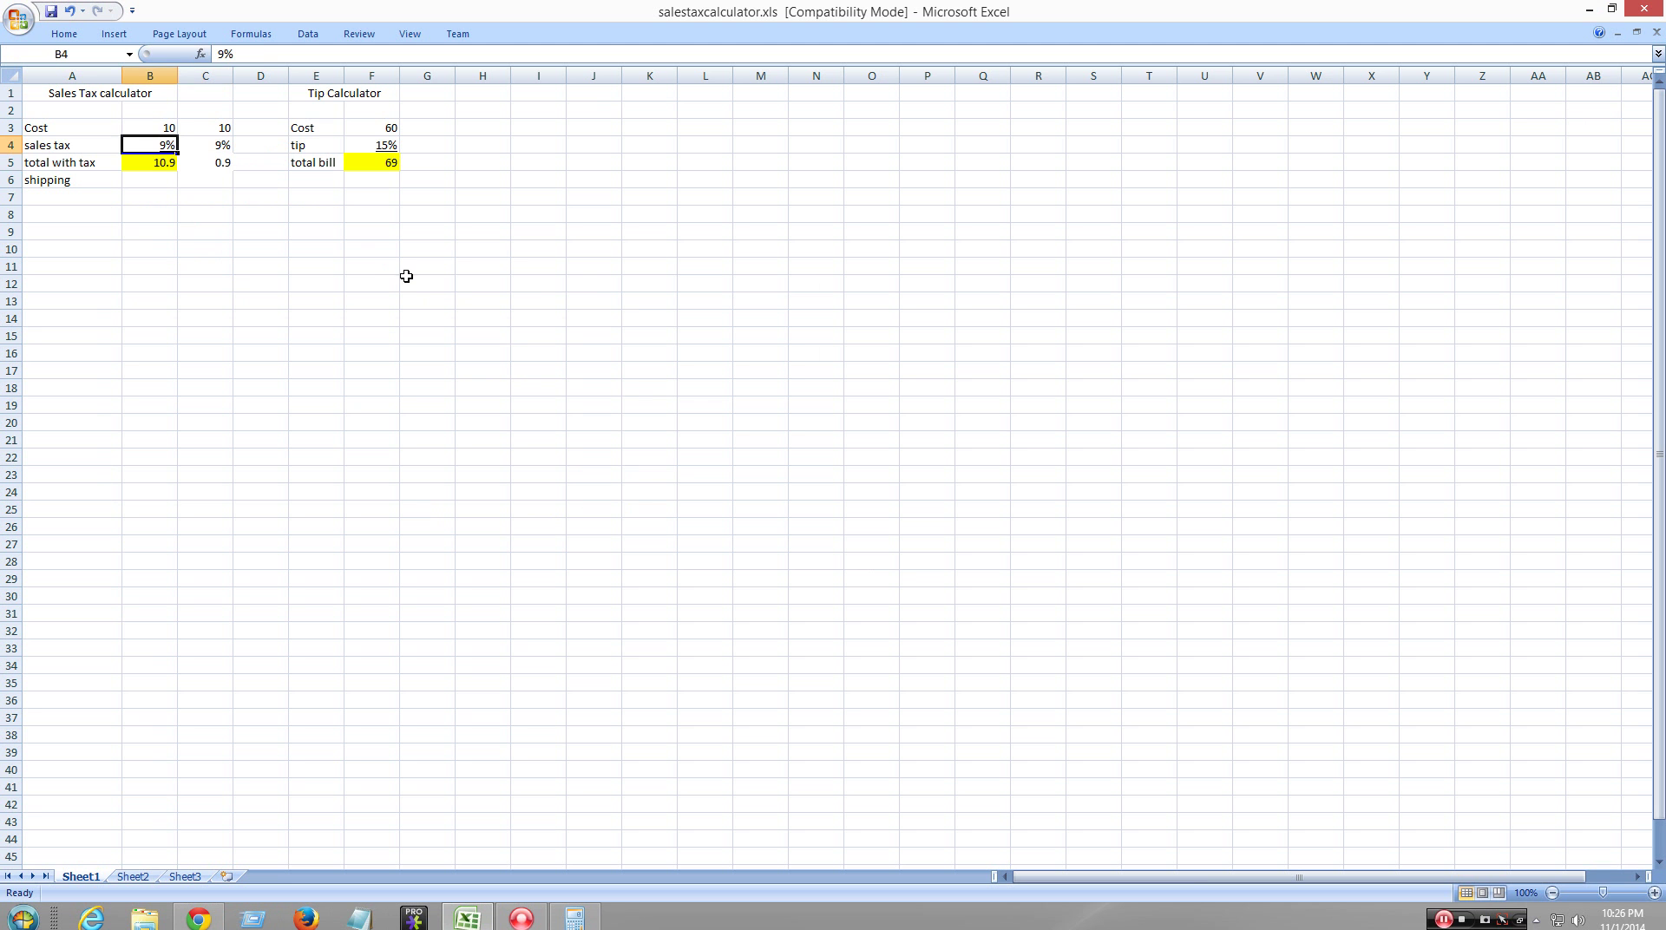
text(6)
key(Return)
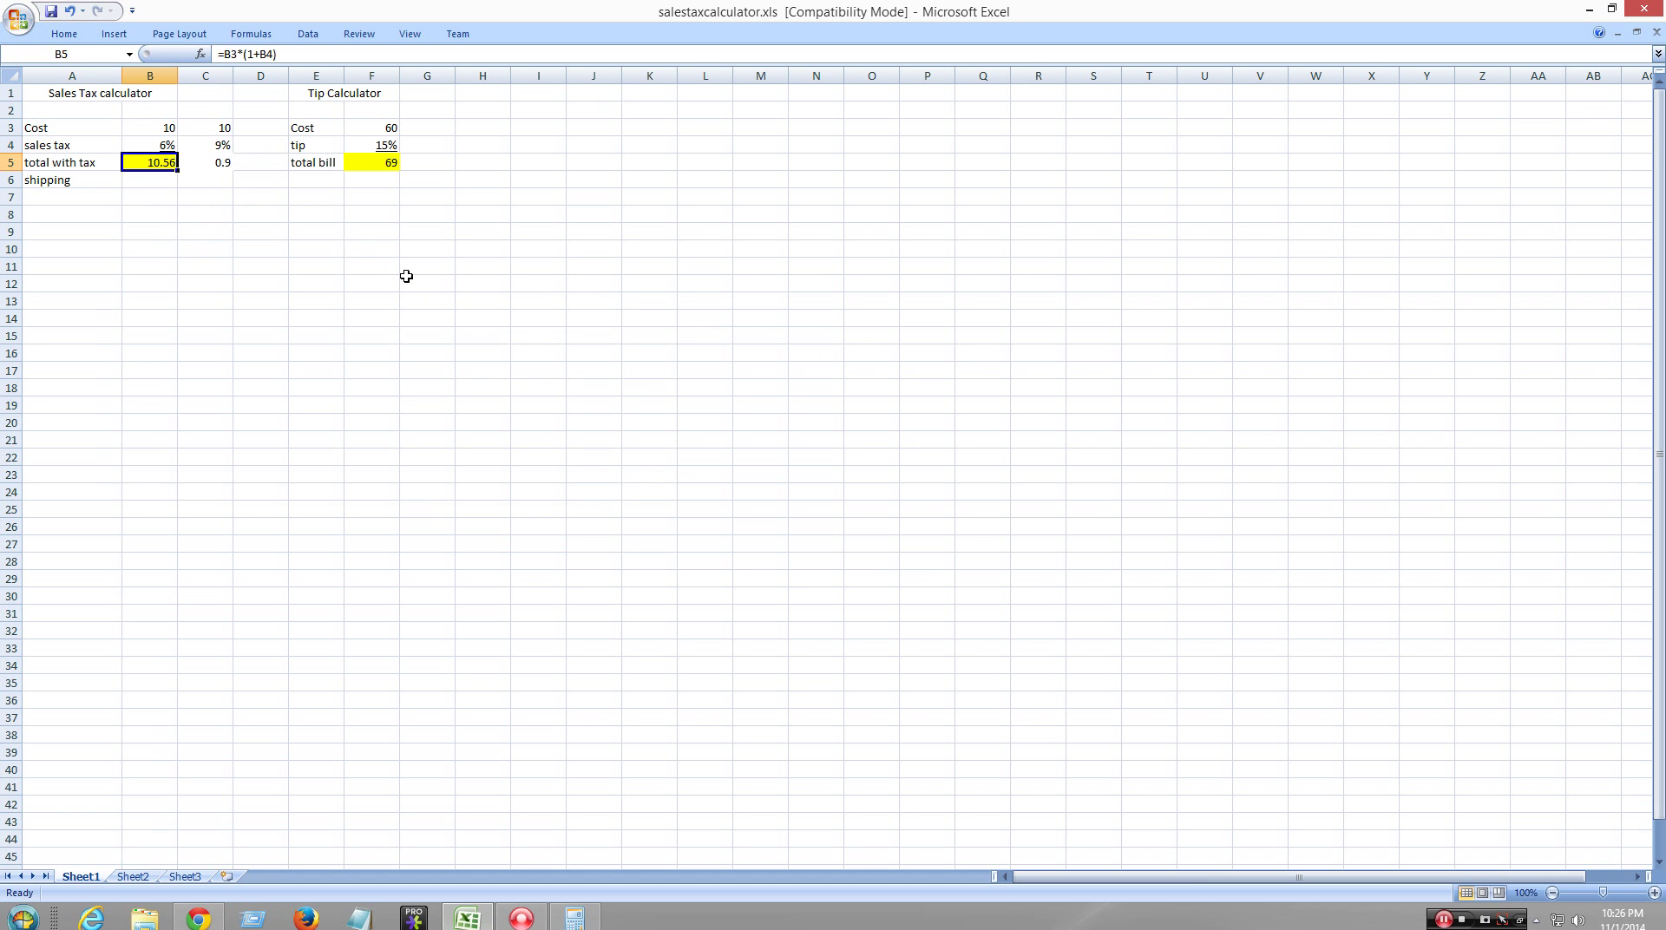
click(214, 147)
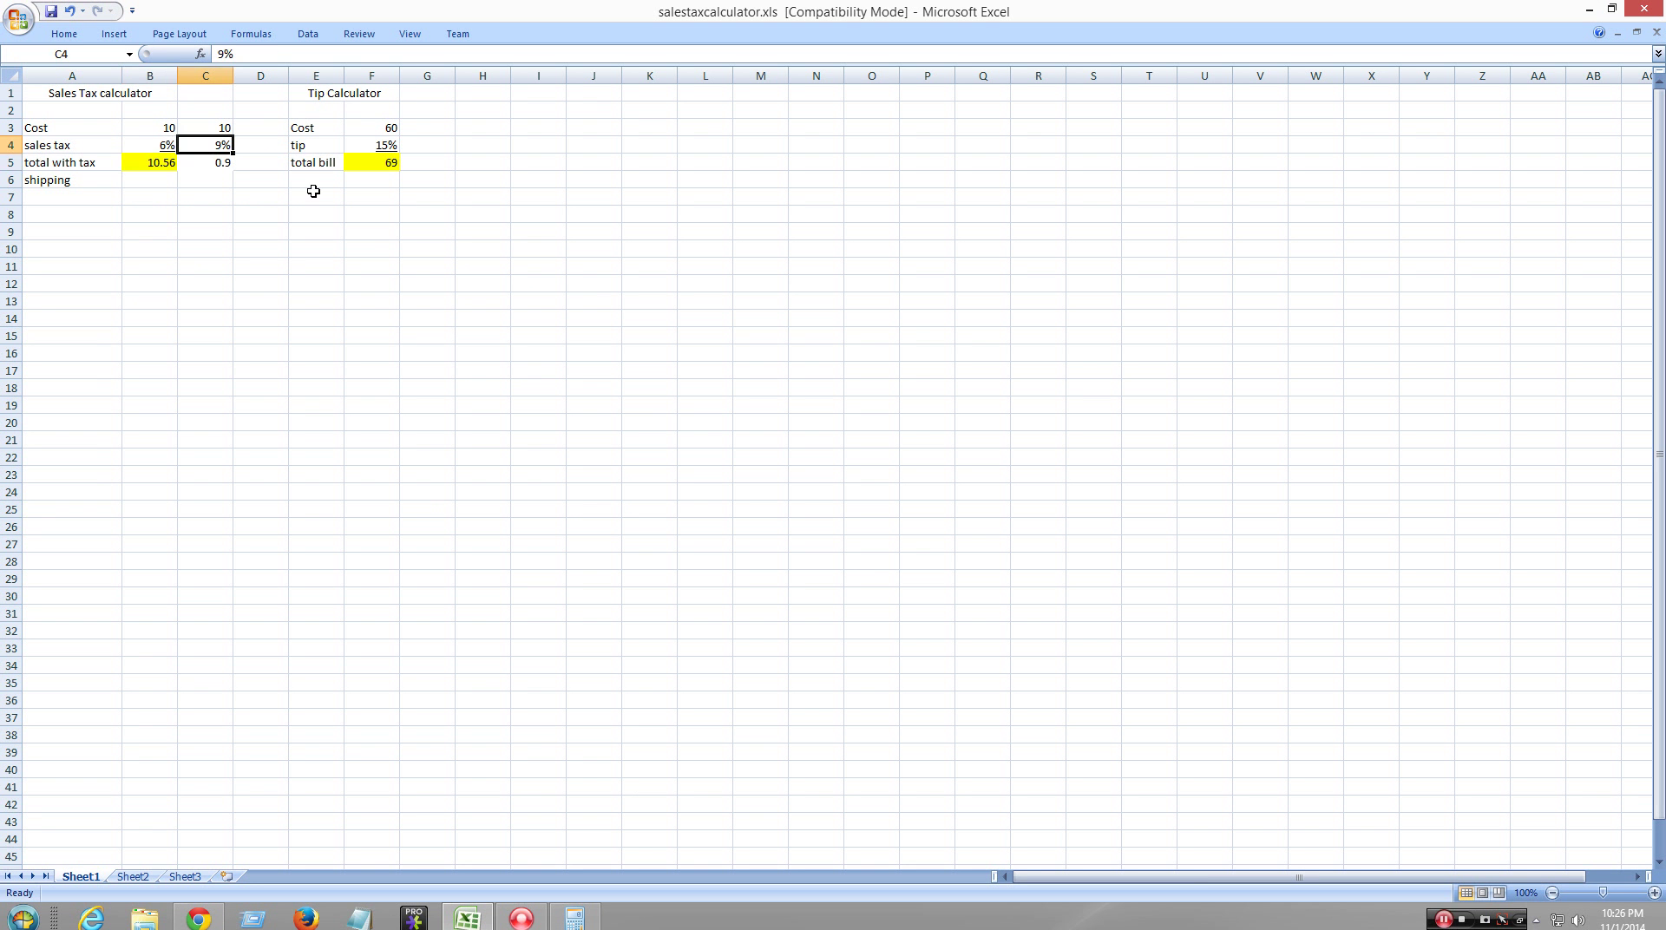
text(6)
key(Return)
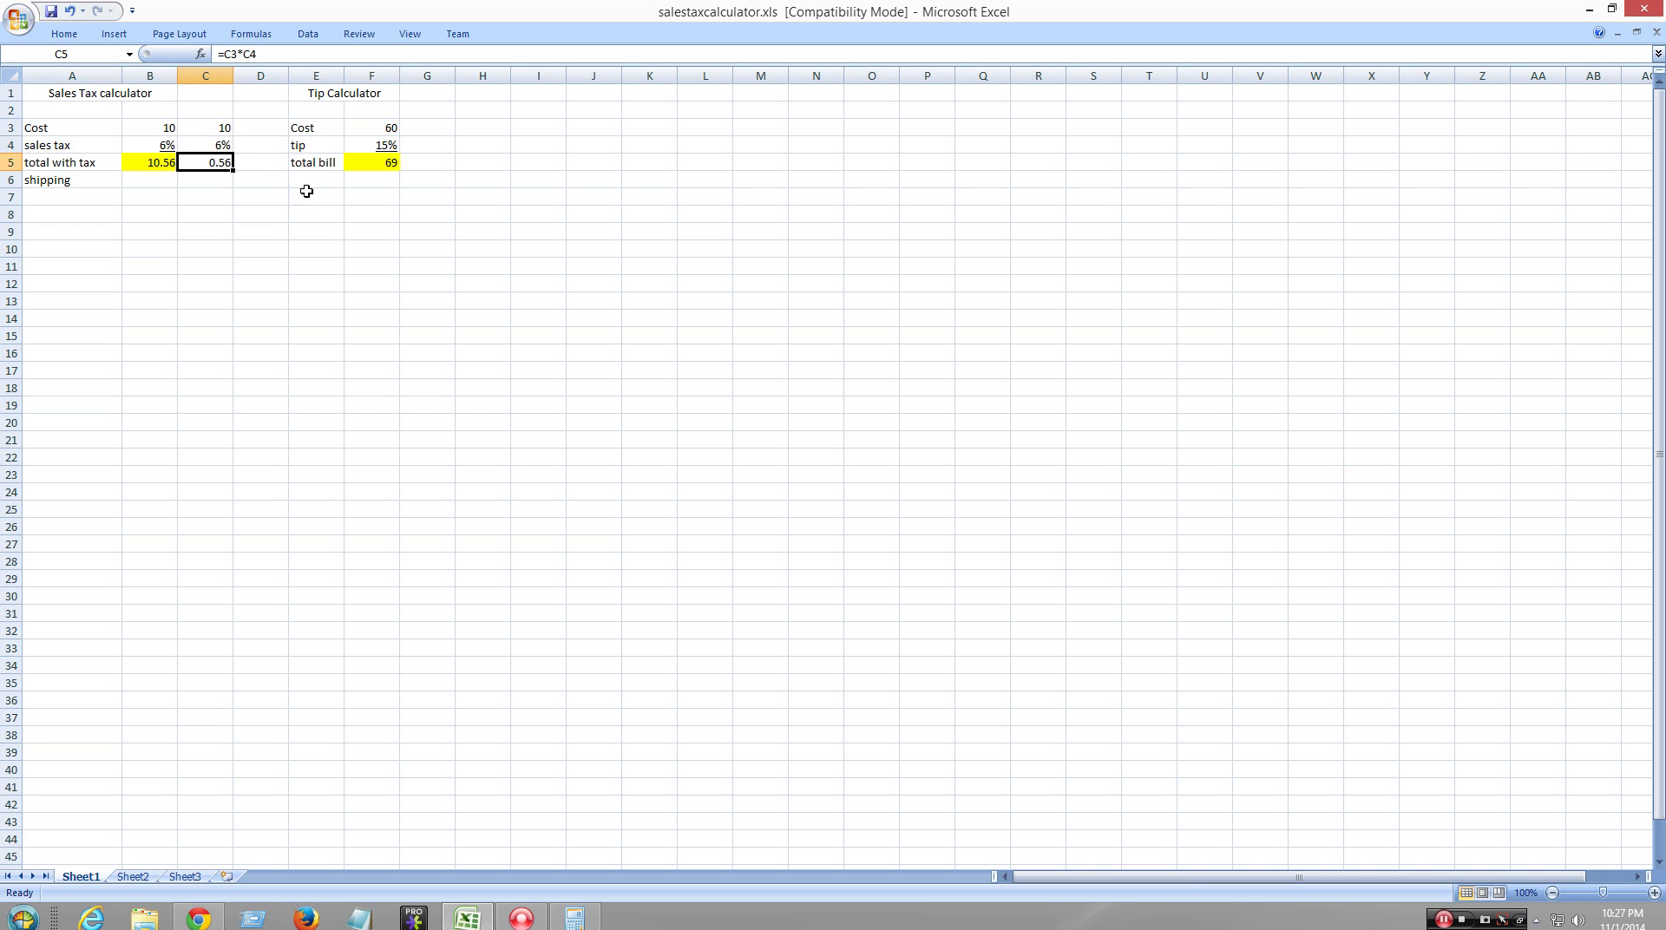
- Review the second column's tax rate and tax amount, and set the costs in B3 and C3 to 1
click(225, 147)
click(224, 163)
click(175, 131)
text(1)
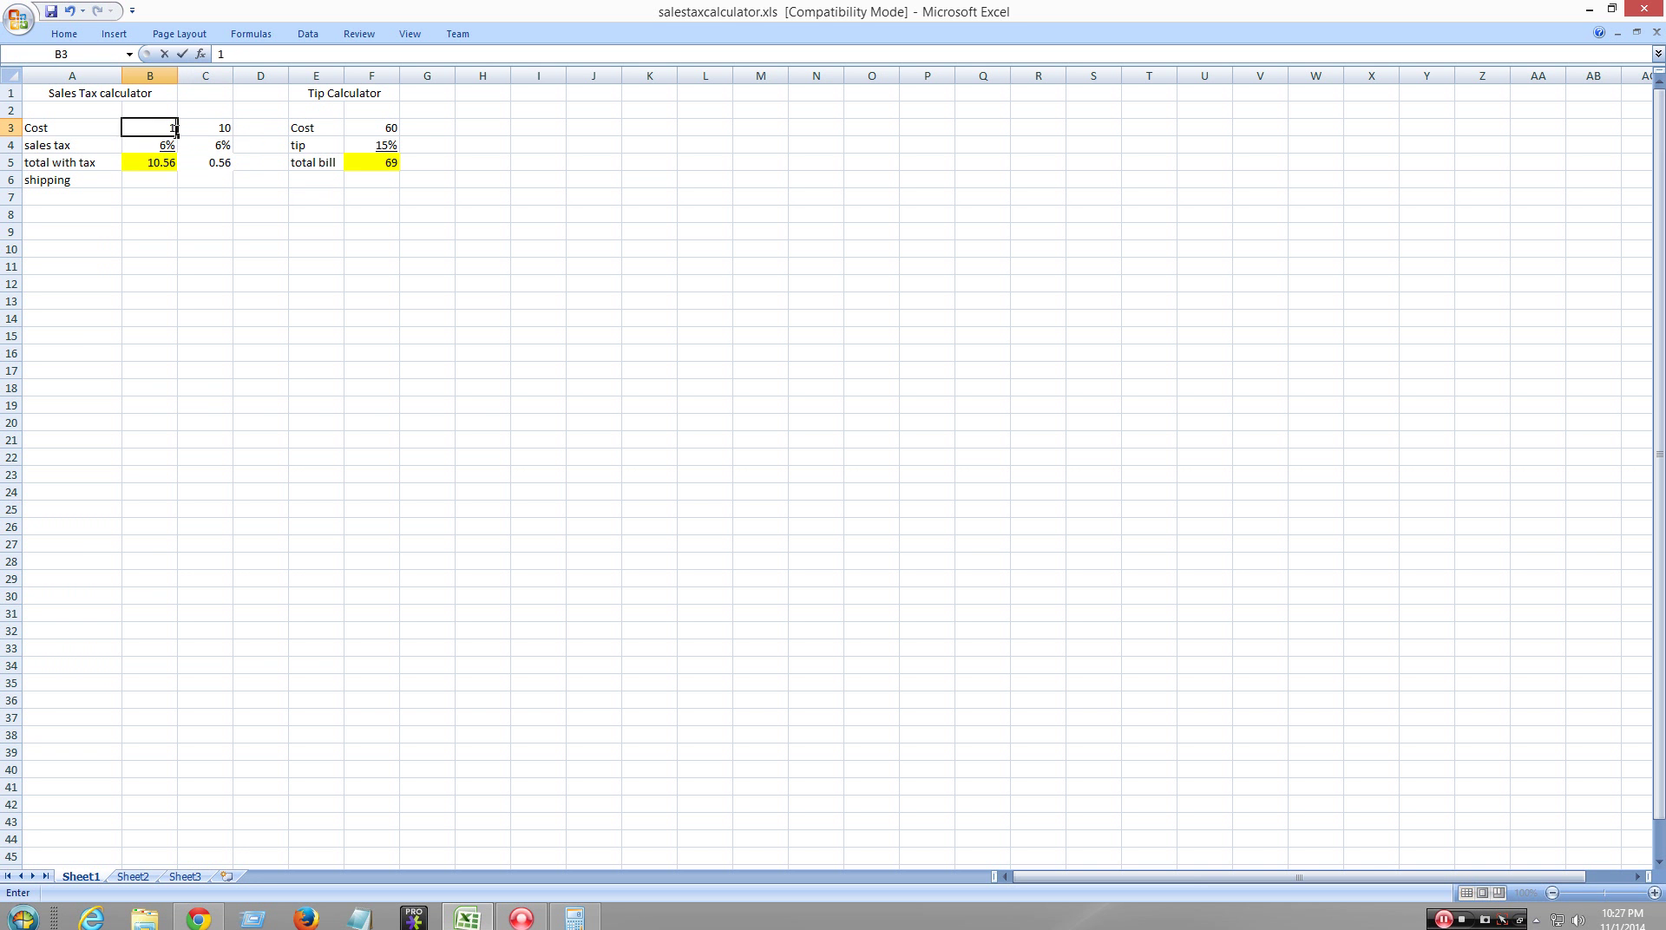
key(Tab)
text(1)
key(Tab)
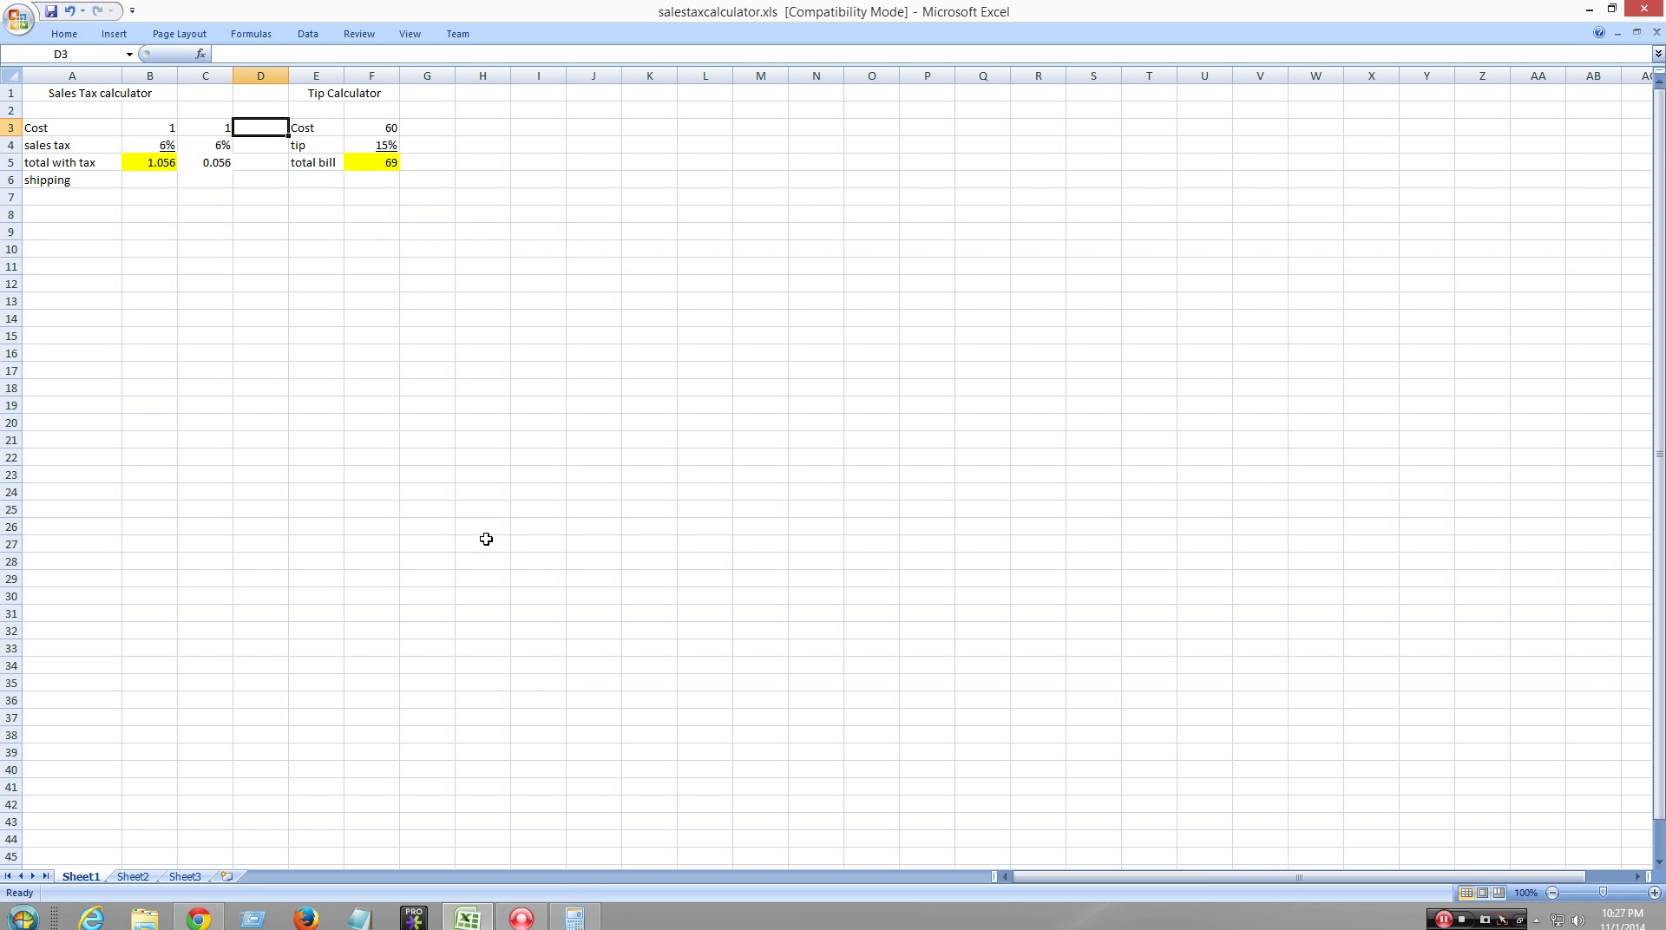
- Review the tip calculator's cost and total formula, and set the tip rate in F4 to 18%
click(392, 130)
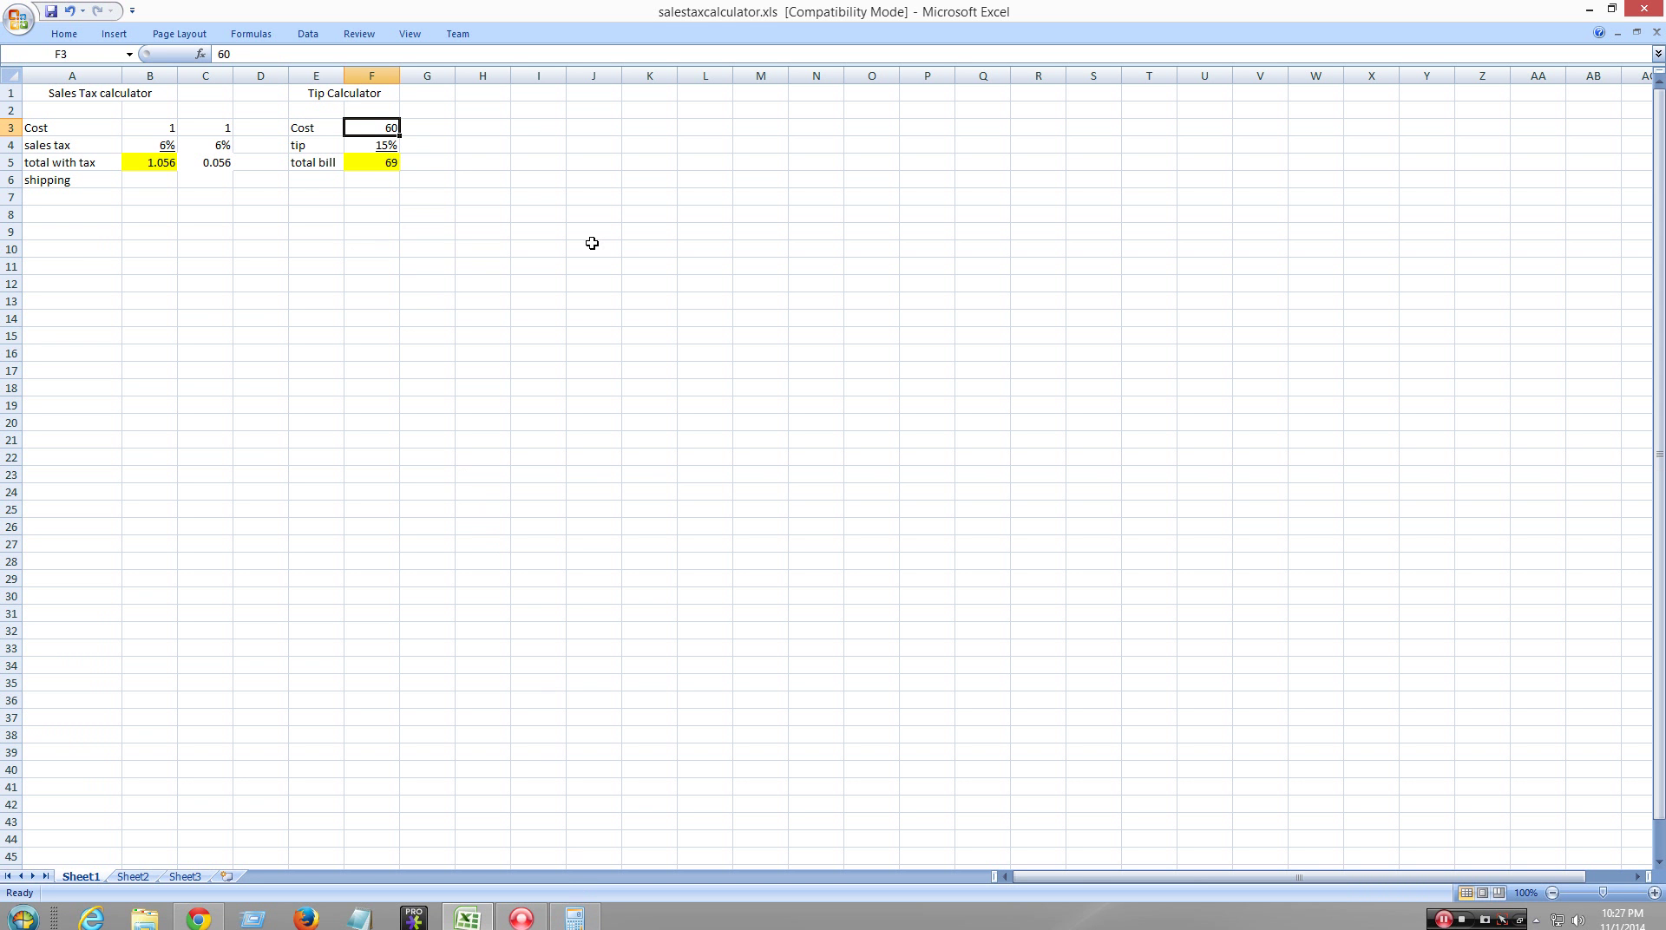
click(386, 151)
click(388, 170)
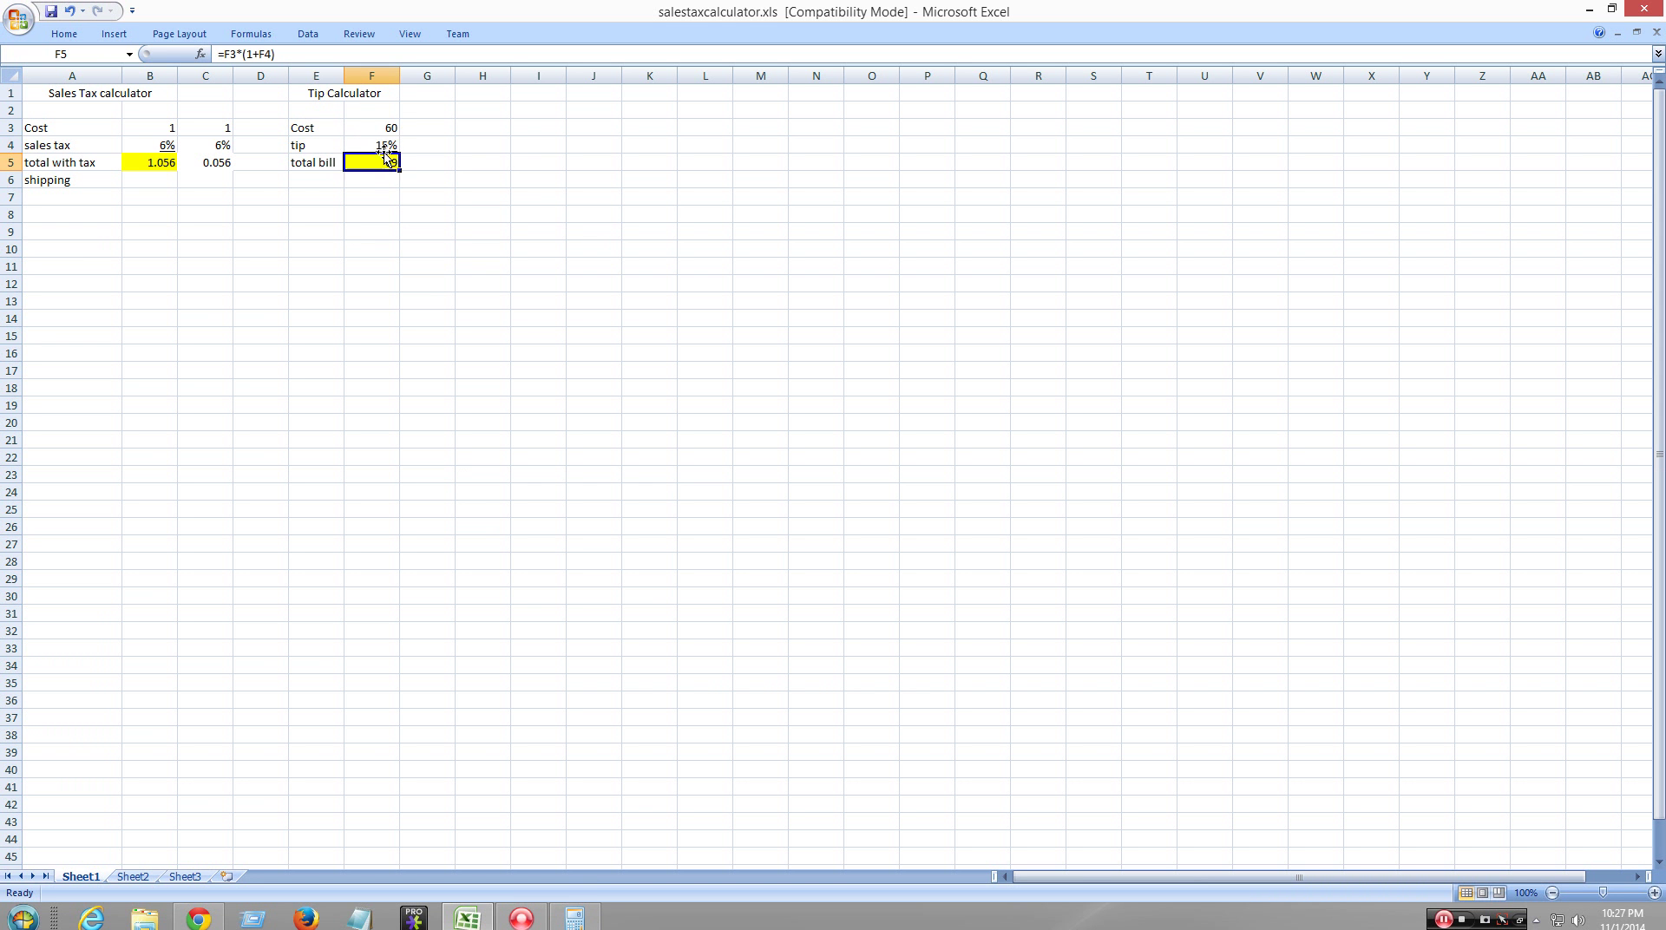
key(Up)
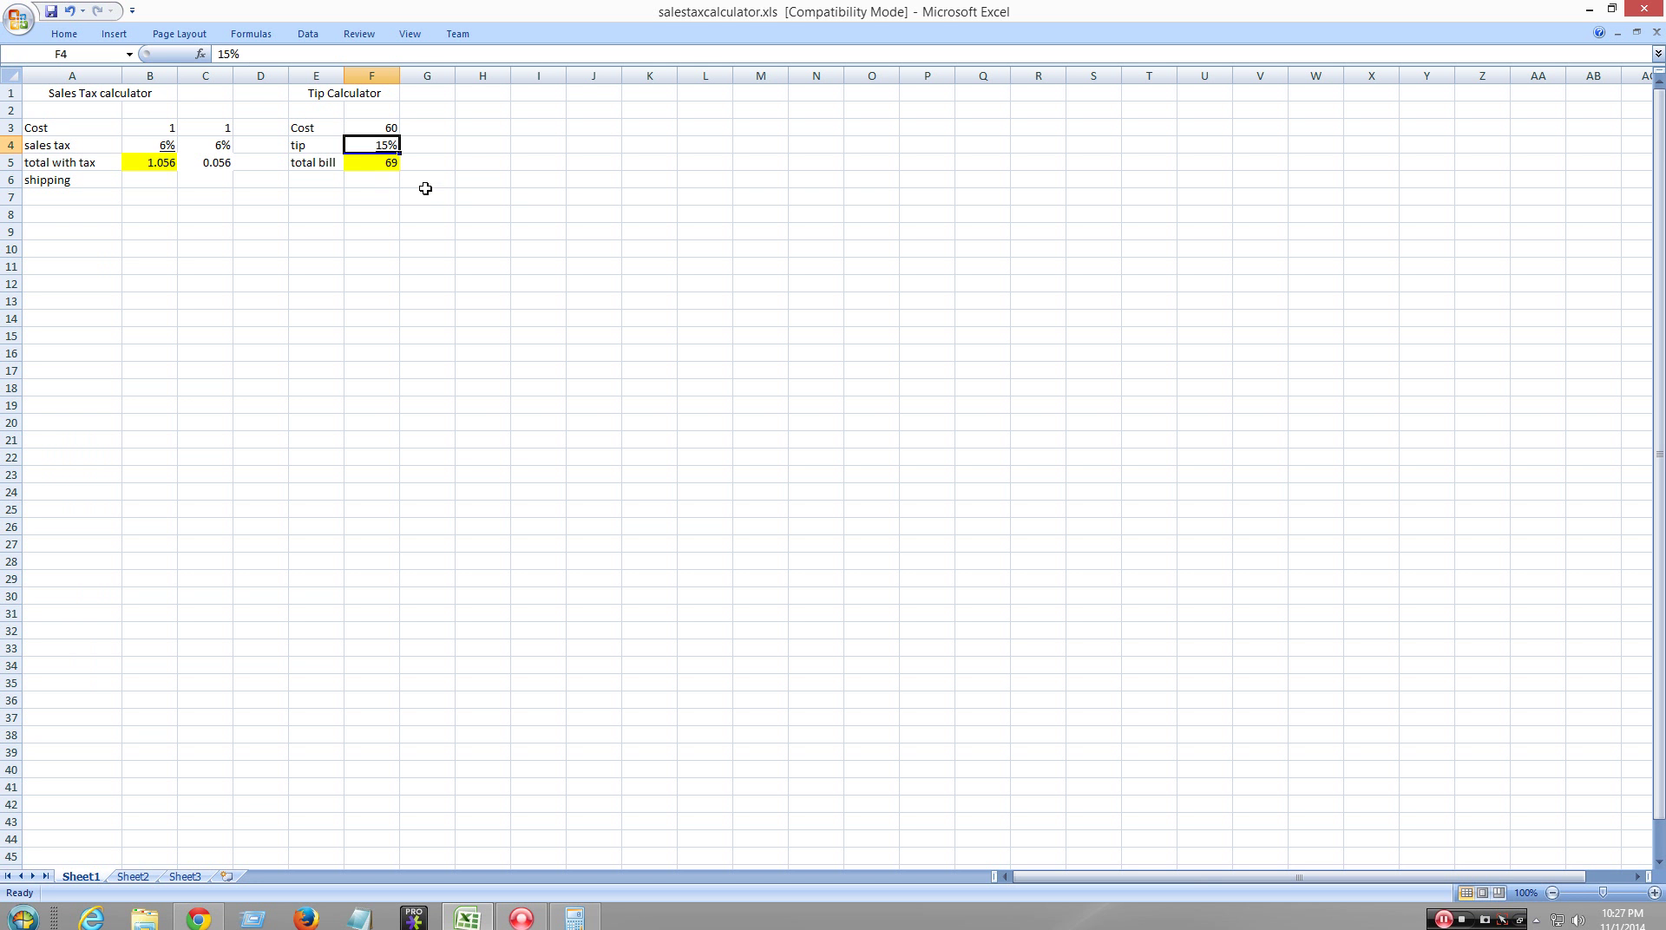
text(18%)
key(Return)
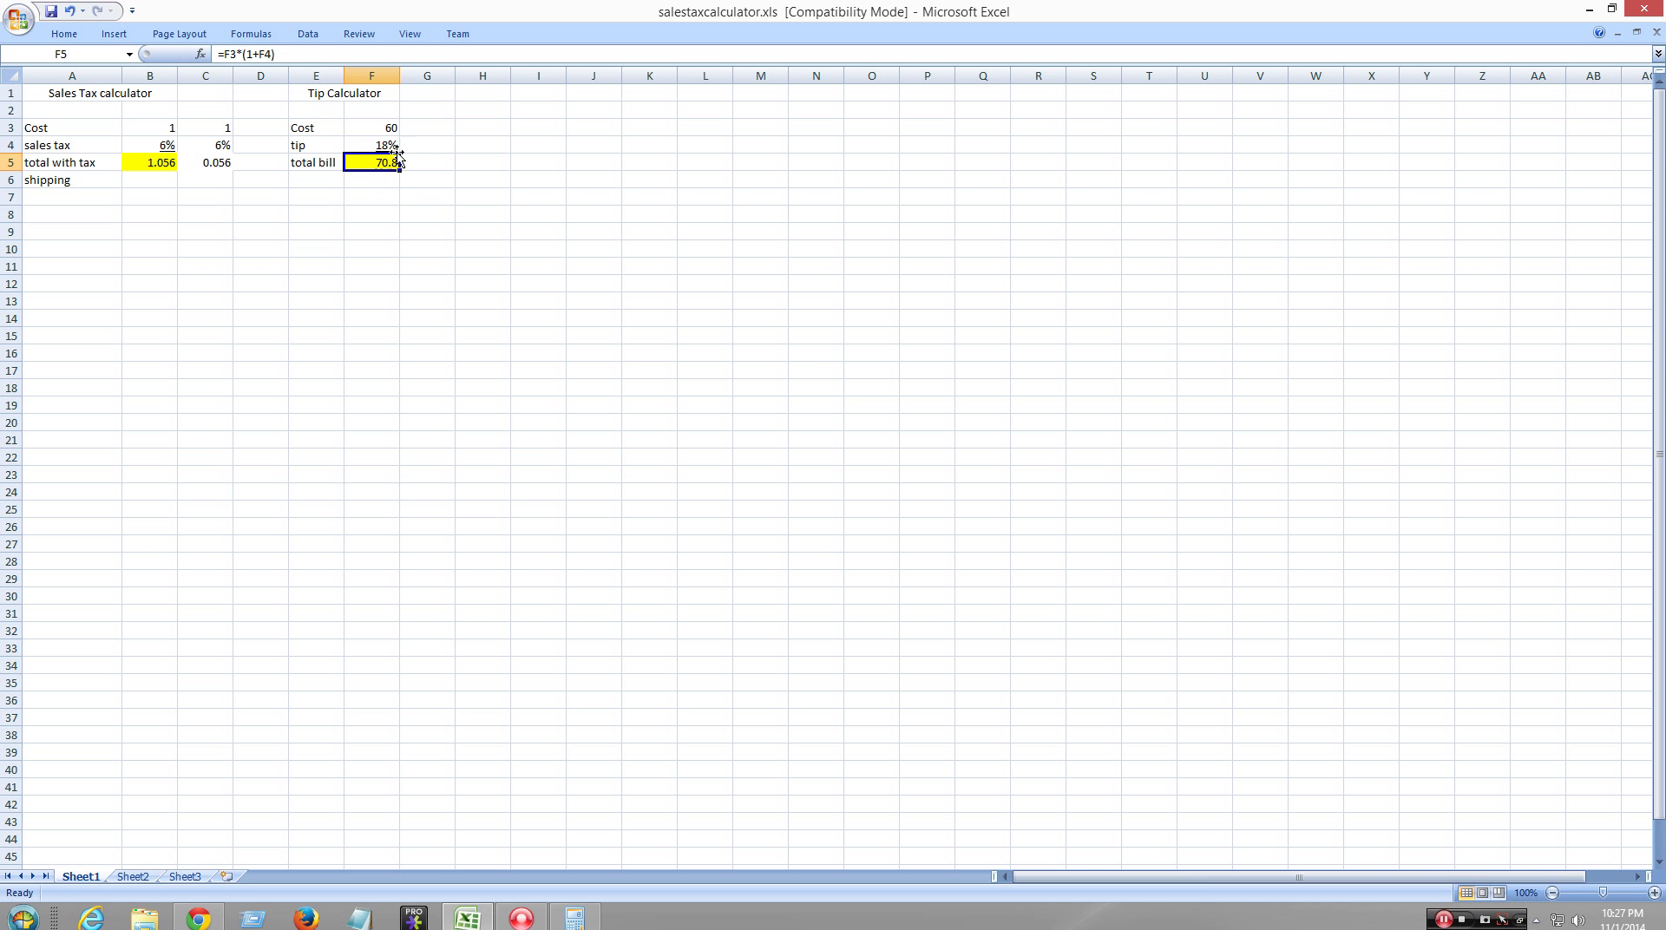
click(427, 145)
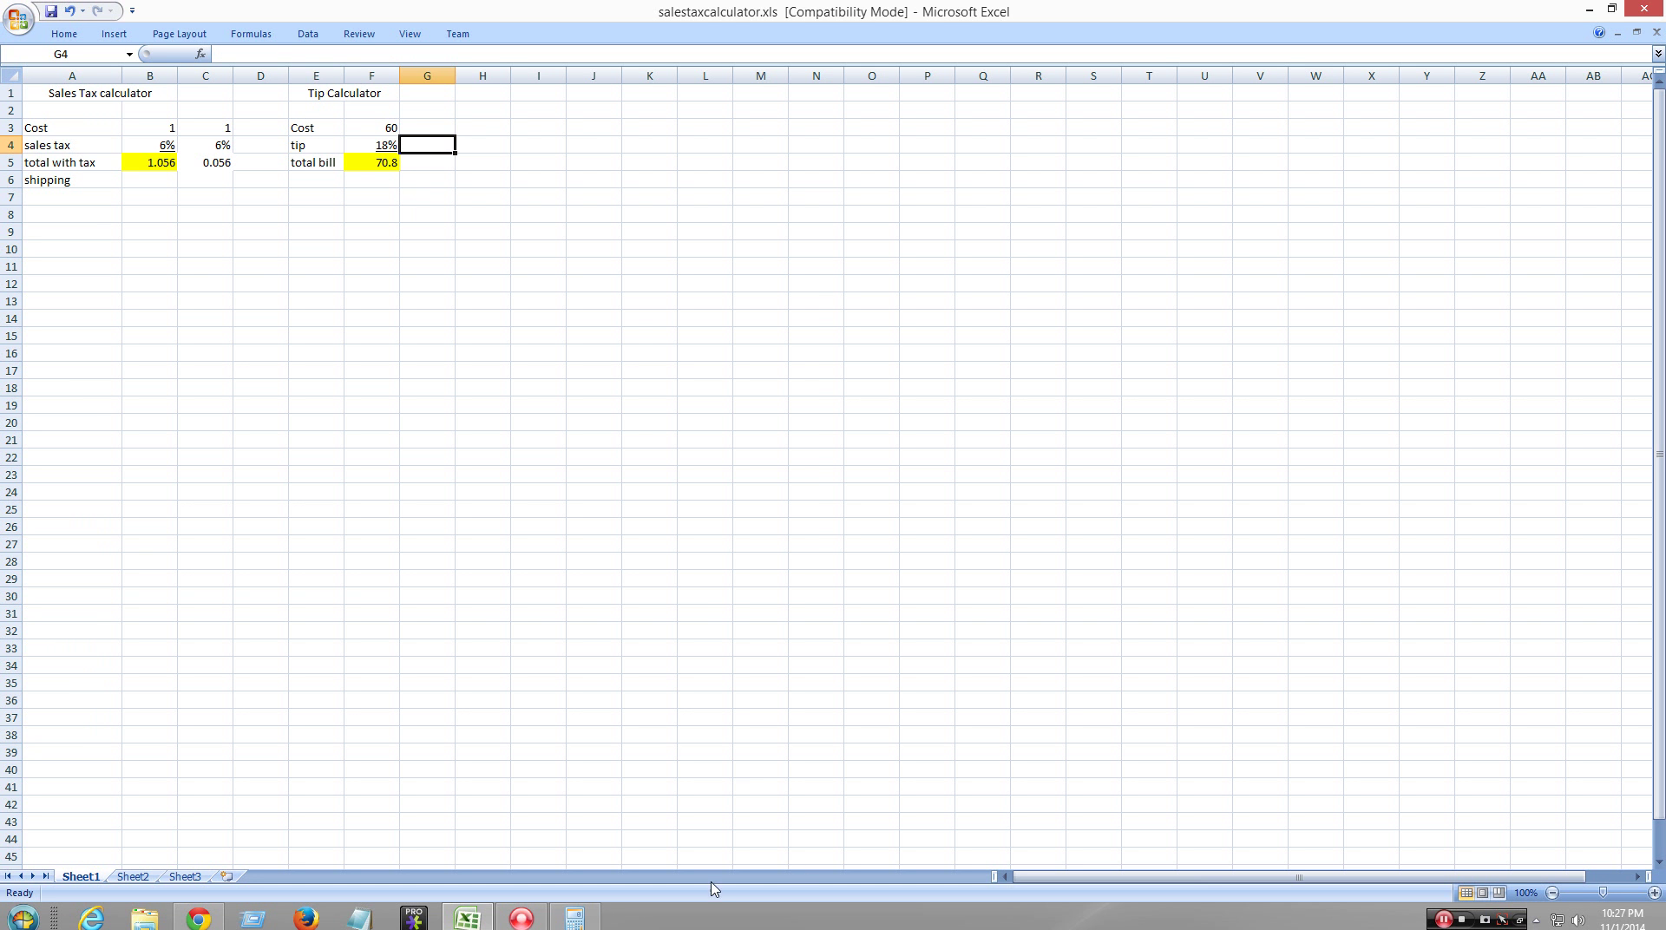
- Switch to Calculator and multiply 60 by 0.018
click(575, 917)
text(60)
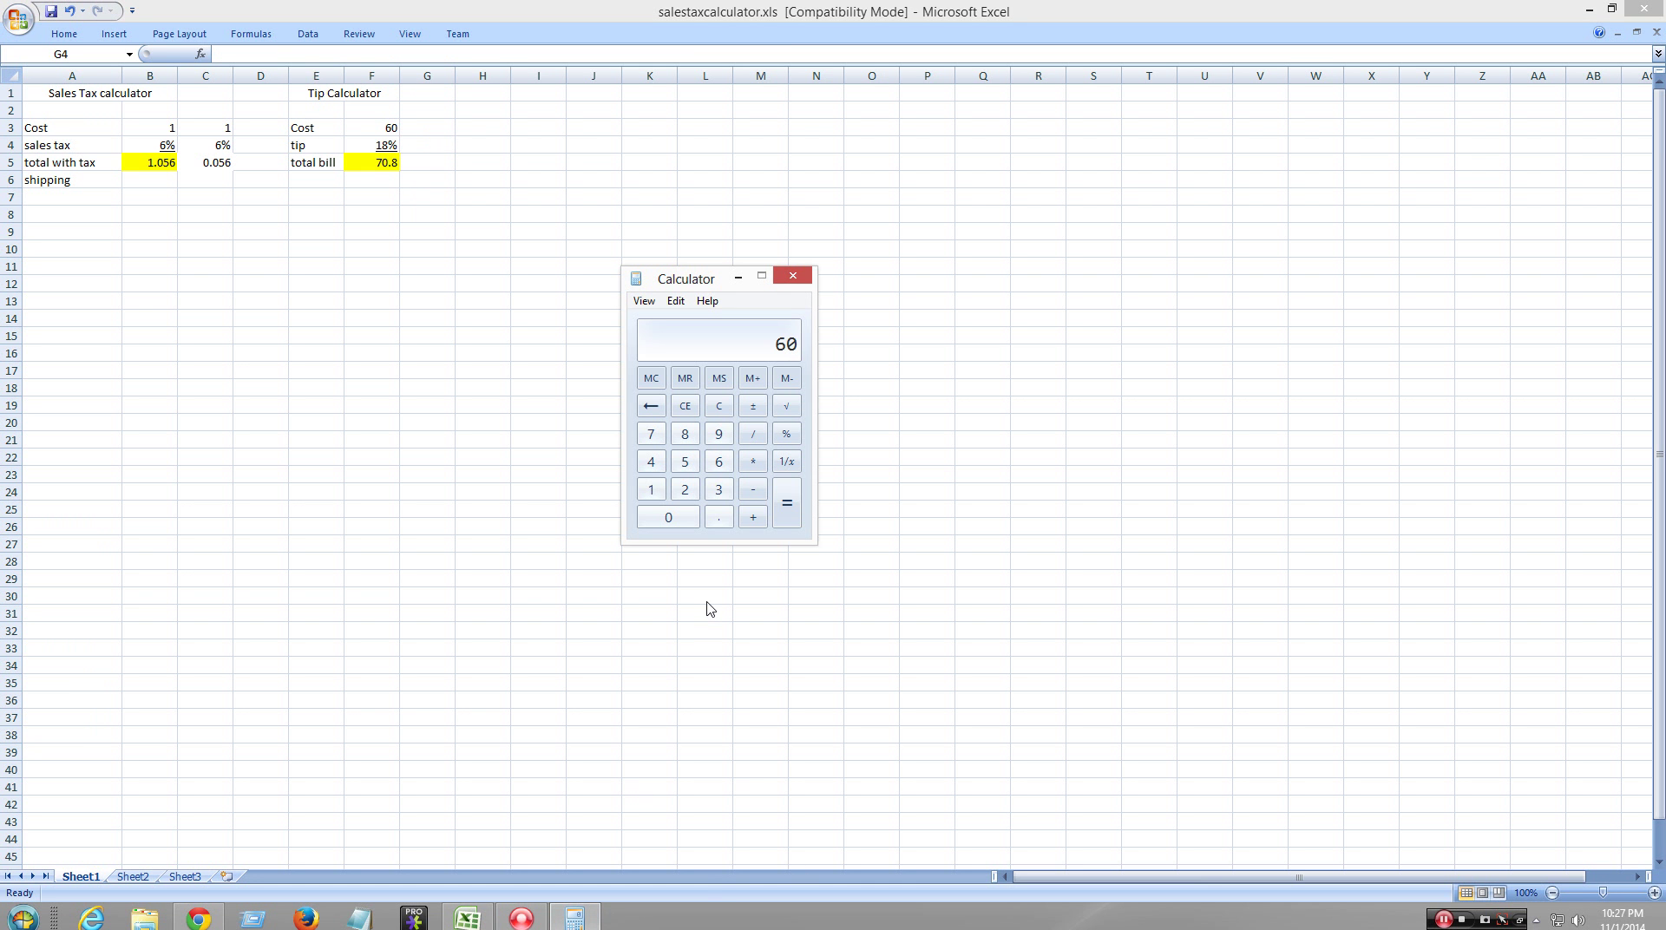
key(asterisk)
text(0.018)
key(Return)
- Clear the calculation and multiply 60 by 0.18 to work out the tip amount
click(718, 405)
text(60)
key(asterisk)
text(0.18)
key(Return)
click(730, 417)
text(5)
text(100)
key(Return)
click(729, 413)
click(731, 409)
click(719, 410)
- Multiply 60 by 1.09 in the calculator to work out the total with 9% added
text(60)
key(asterisk)
text(1.09)
key(Return)
- Clear the calculator, multiply 60 by 0.15 to work out a 15% tip, and clear the result
click(718, 412)
click(718, 462)
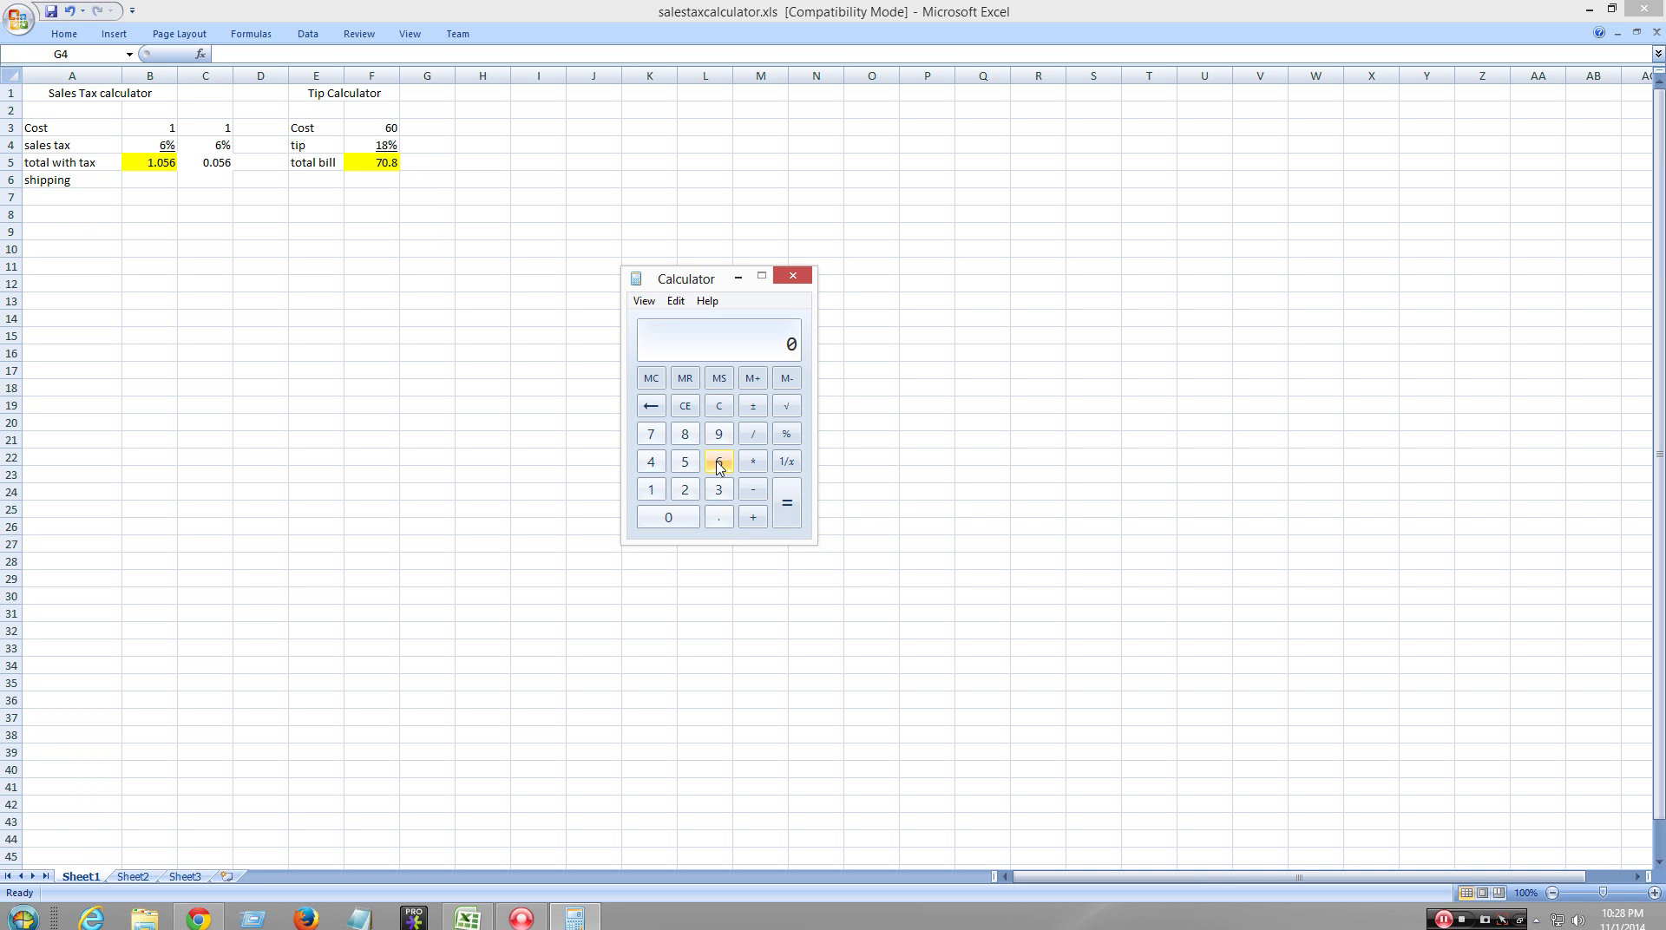
click(667, 518)
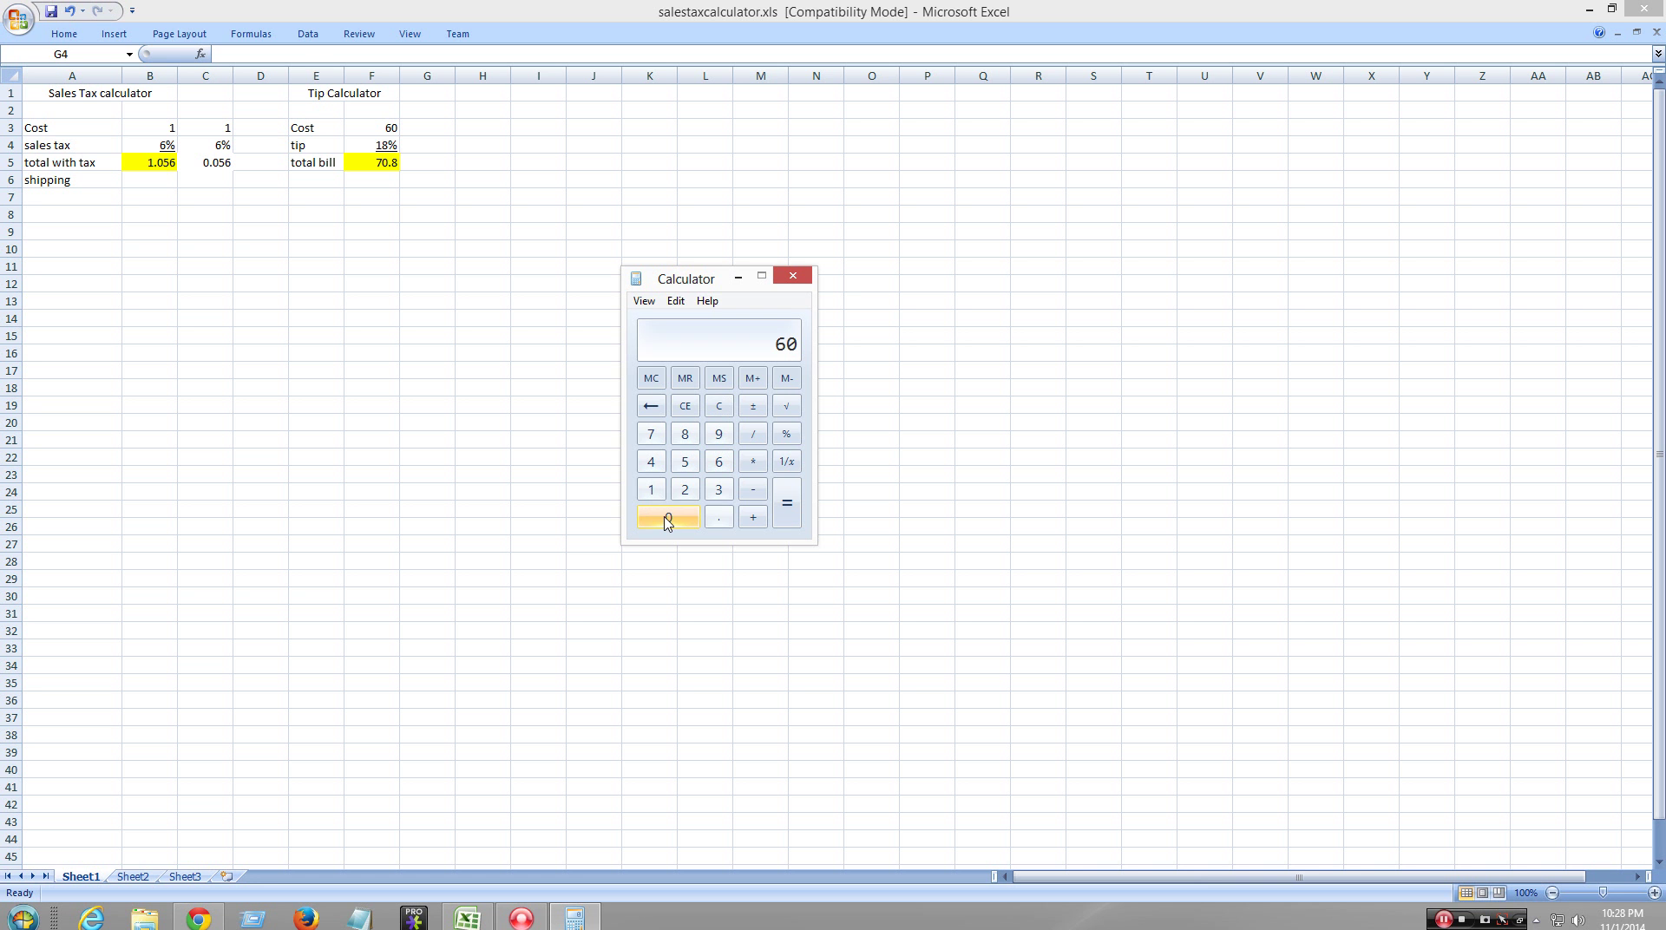
click(752, 462)
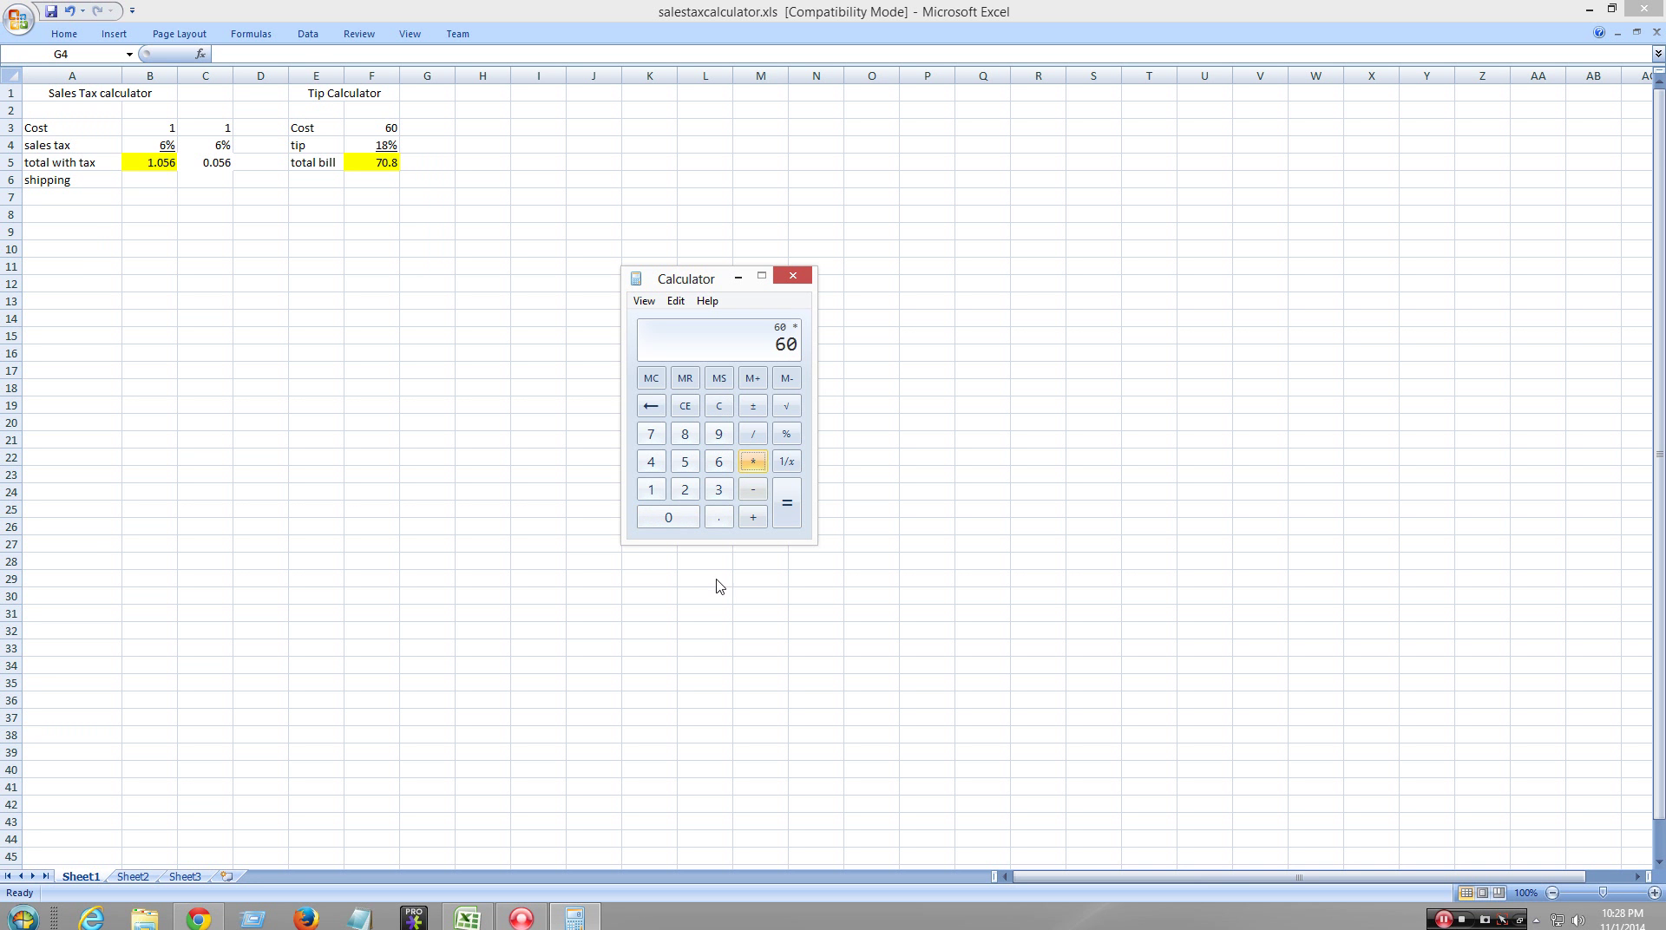
click(719, 519)
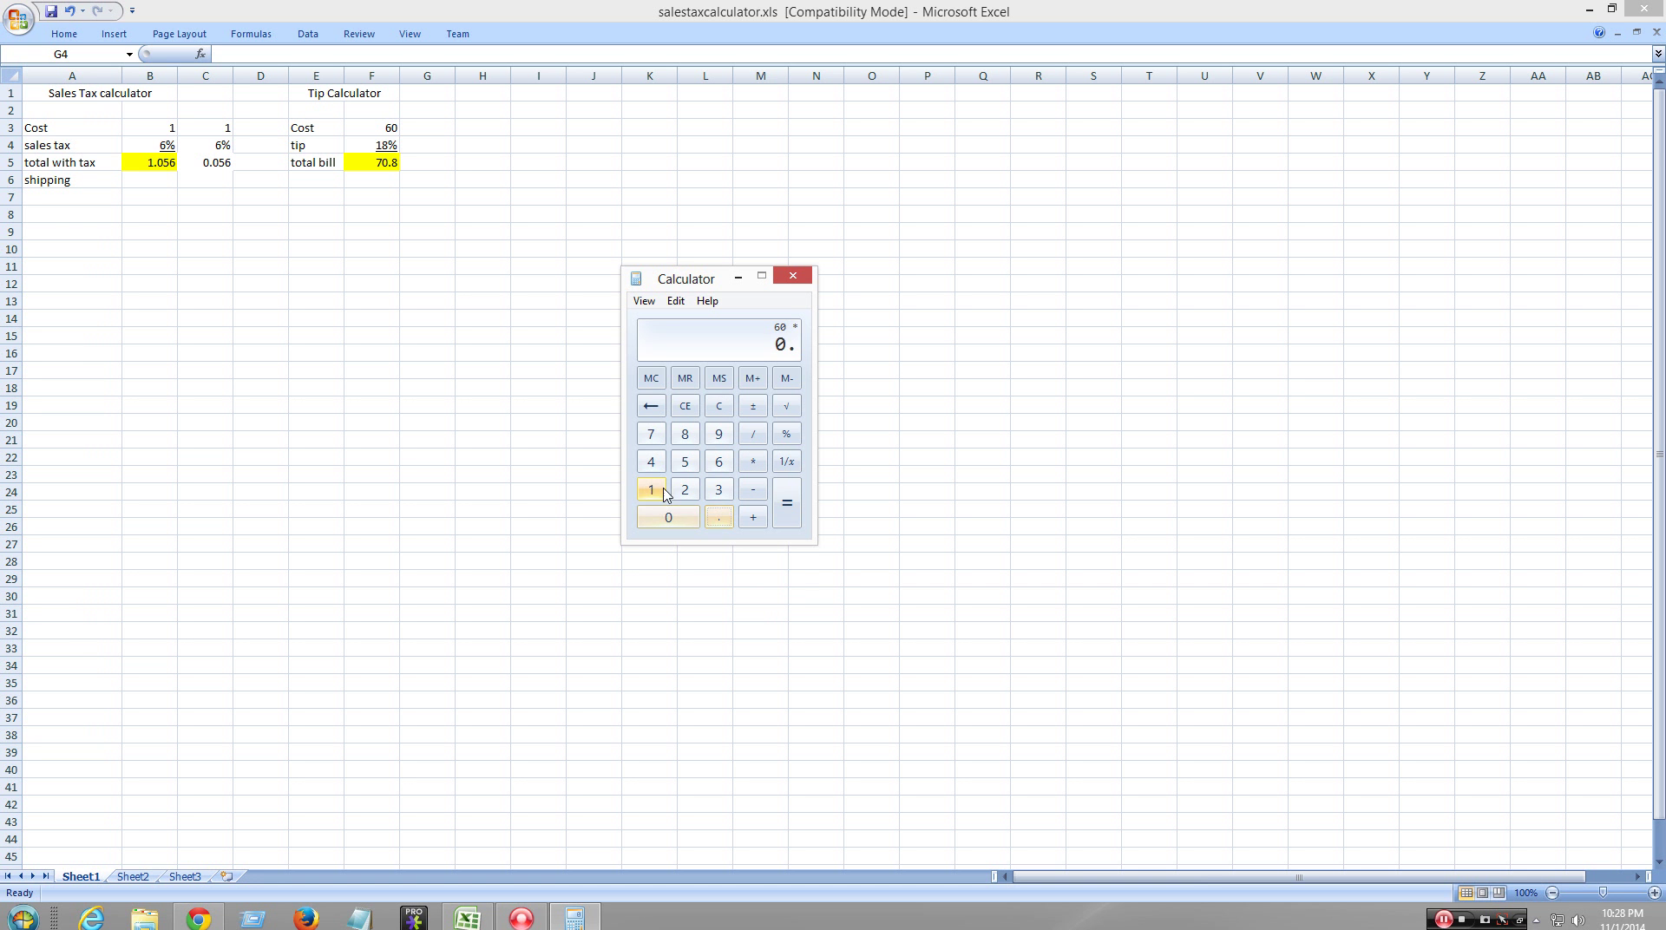
click(651, 490)
click(684, 461)
click(785, 516)
click(729, 407)
- Switch to Chrome, search Google for "uk sales tax" and open Wikipedia's Taxation in the United Kingdom article
click(197, 923)
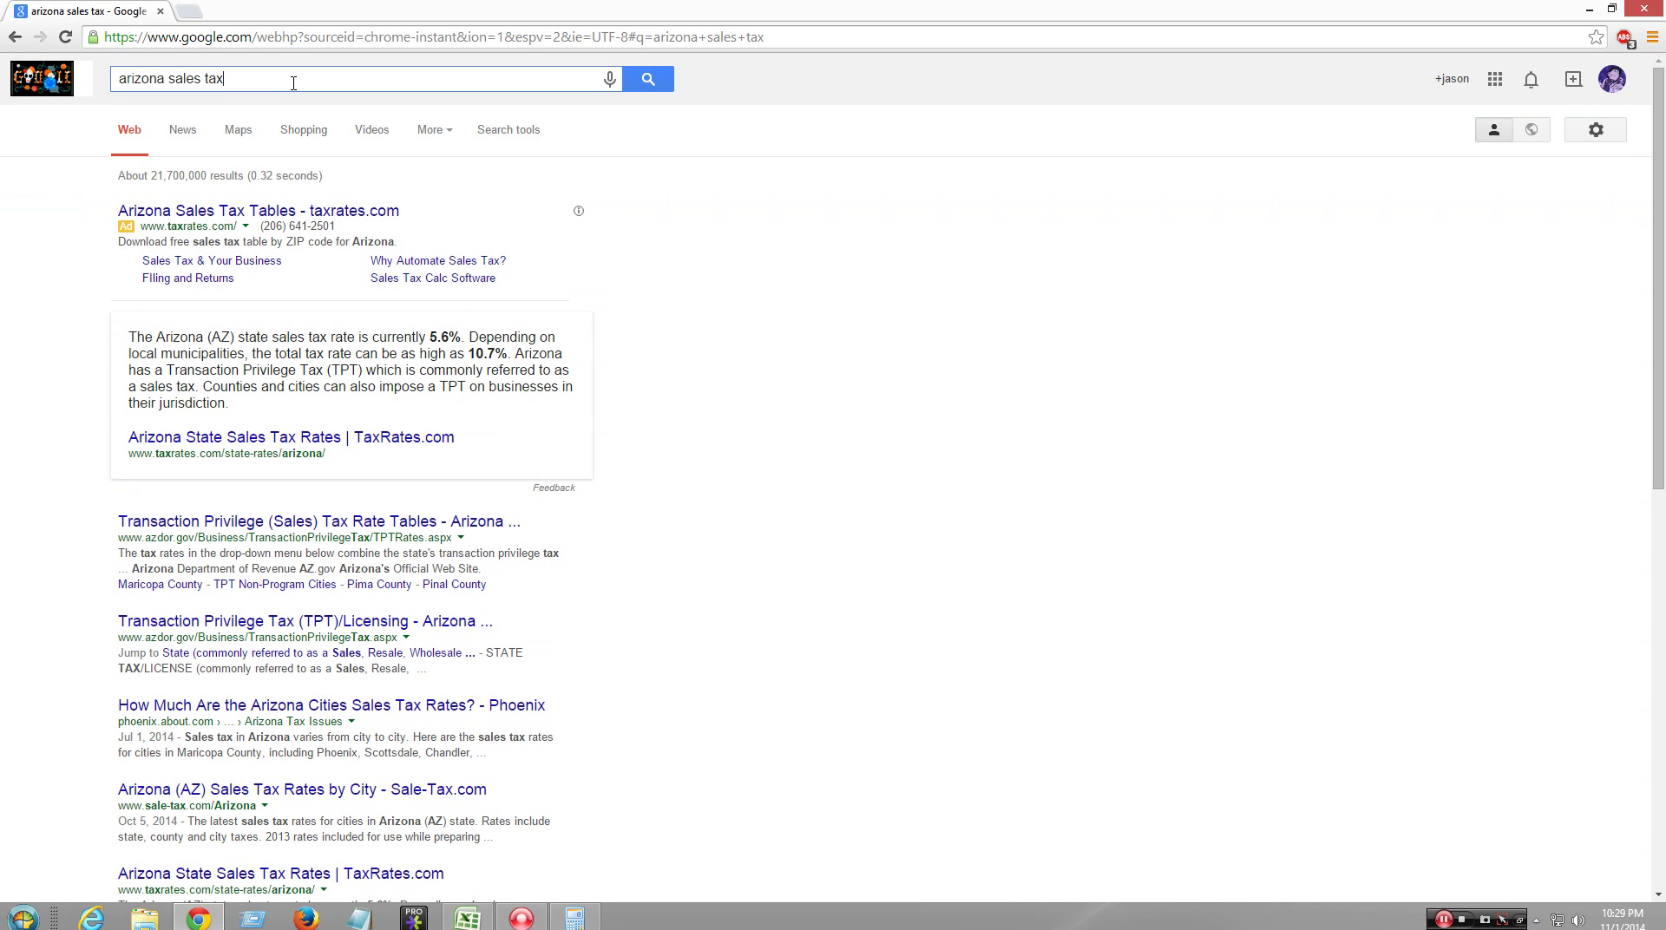
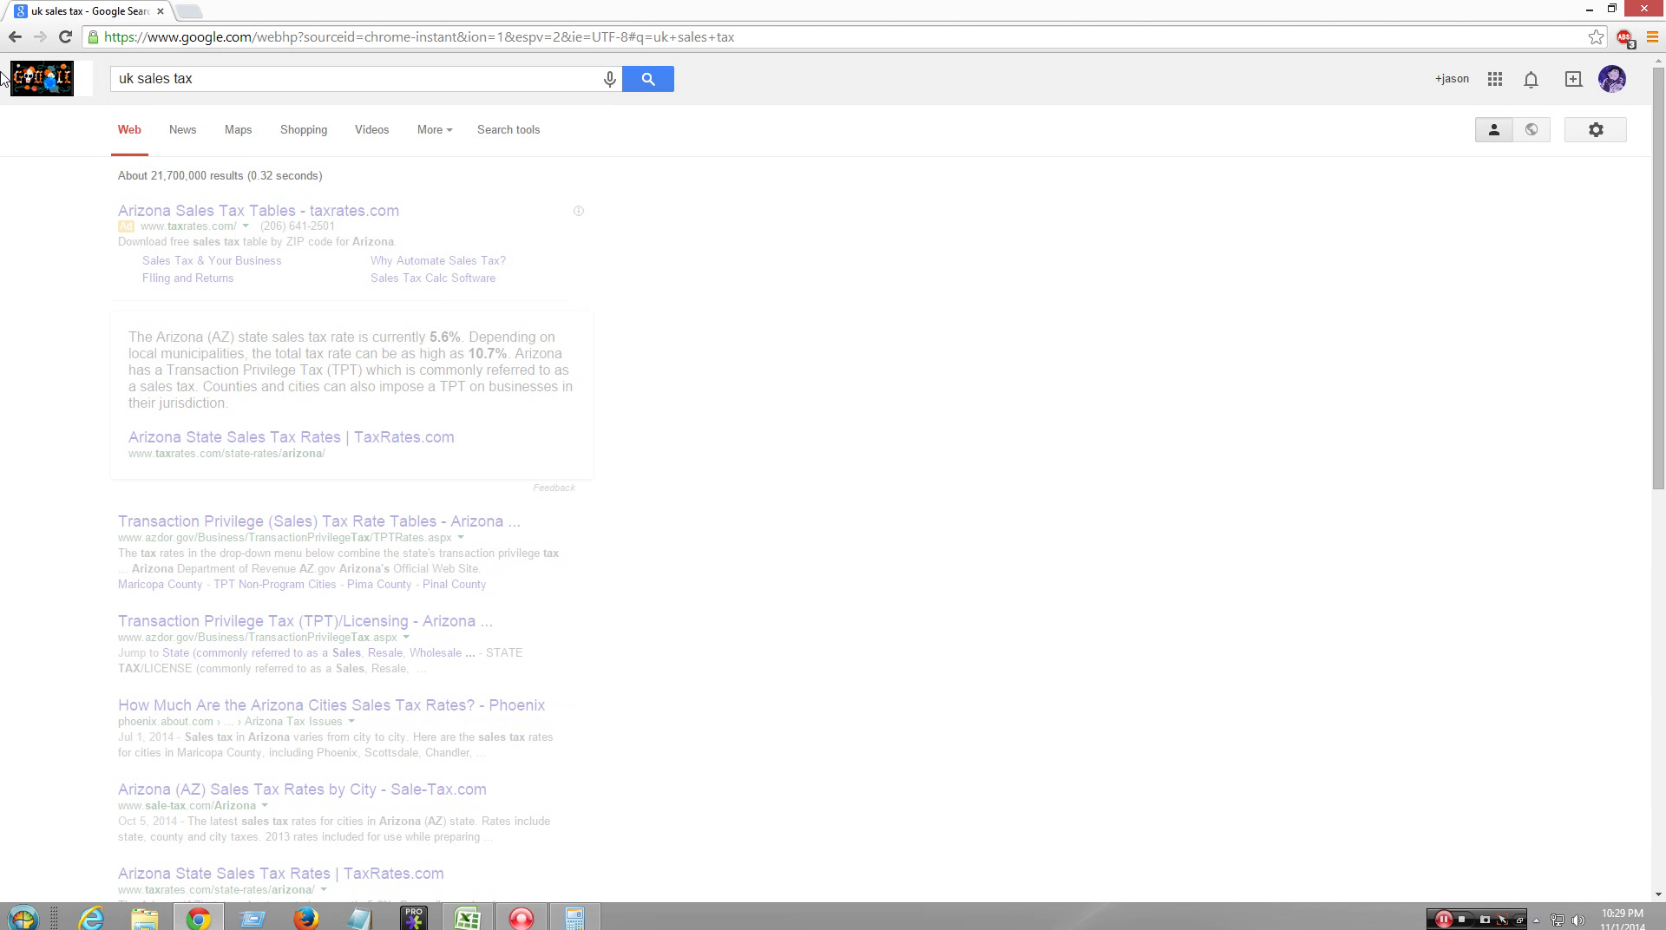
click(332, 216)
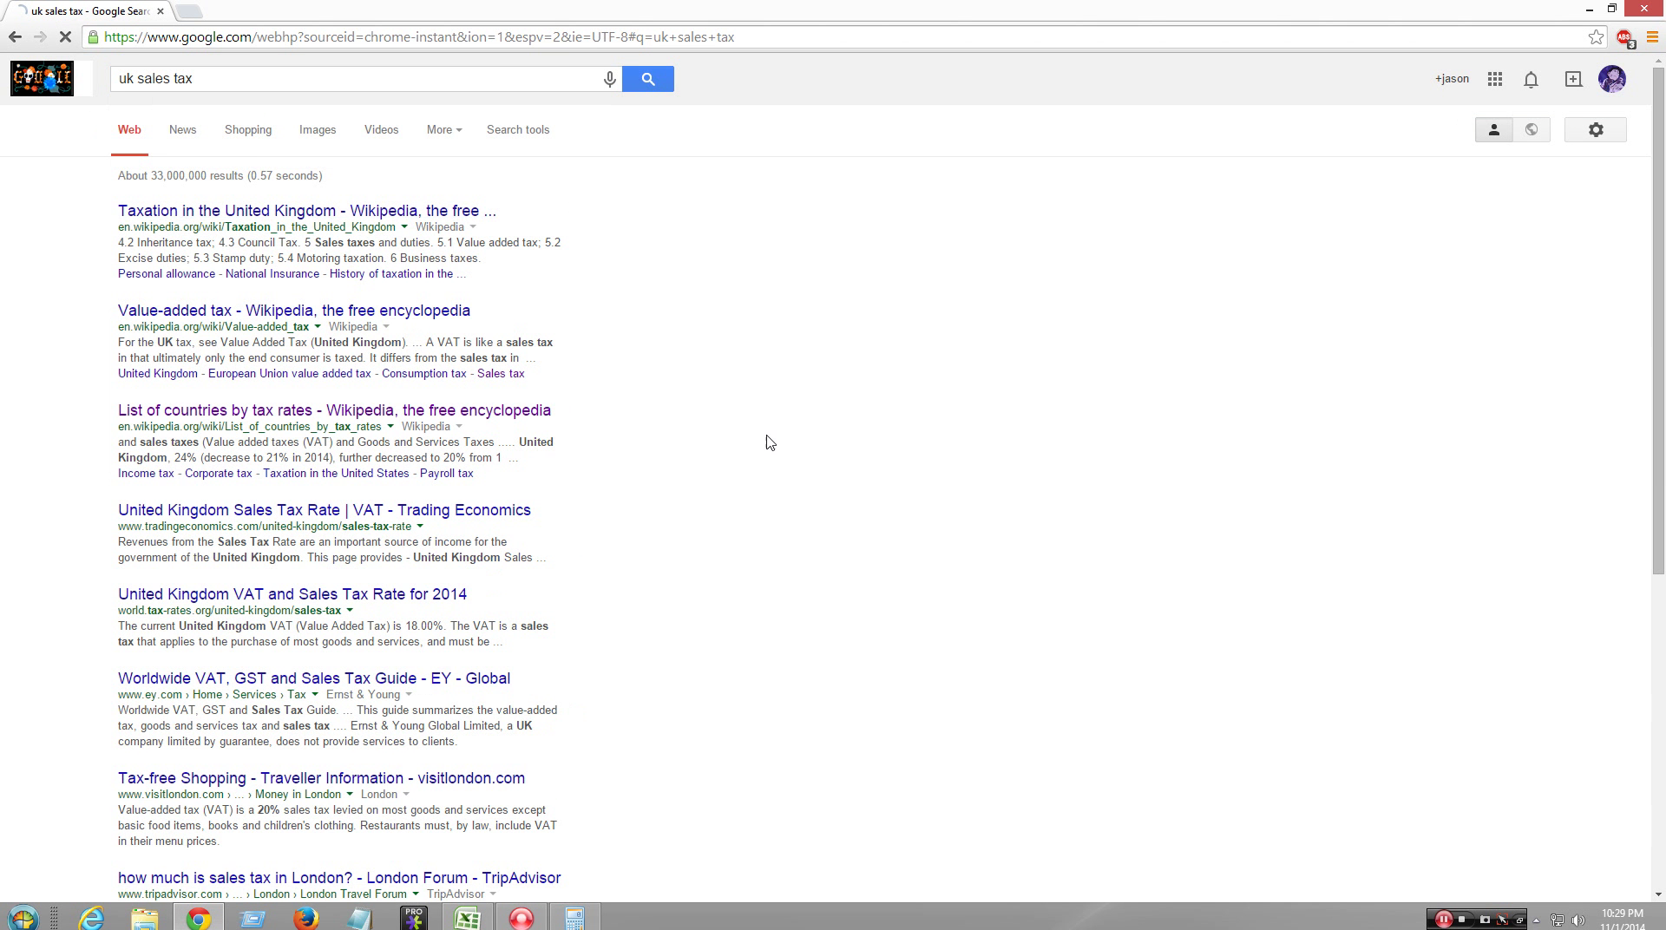
scroll(764, 512, down, 1)
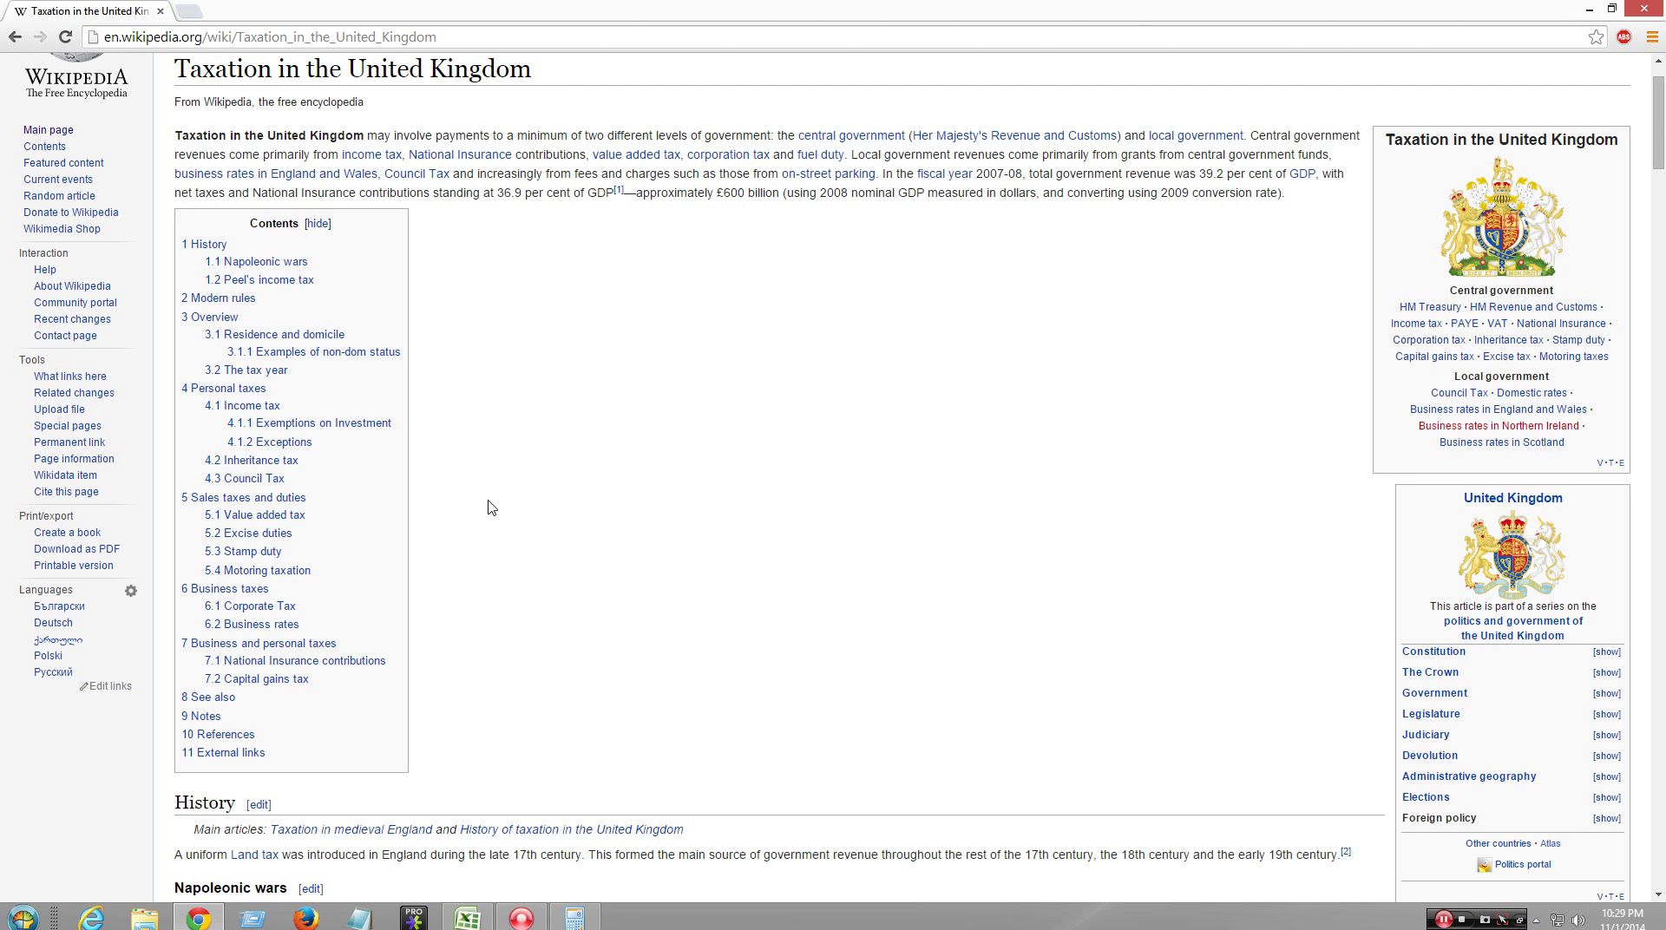
- Find "sales" in the article and highlight the VAT rate in the Value added tax section
key(ctrl+f)
text(sales)
key(Return)
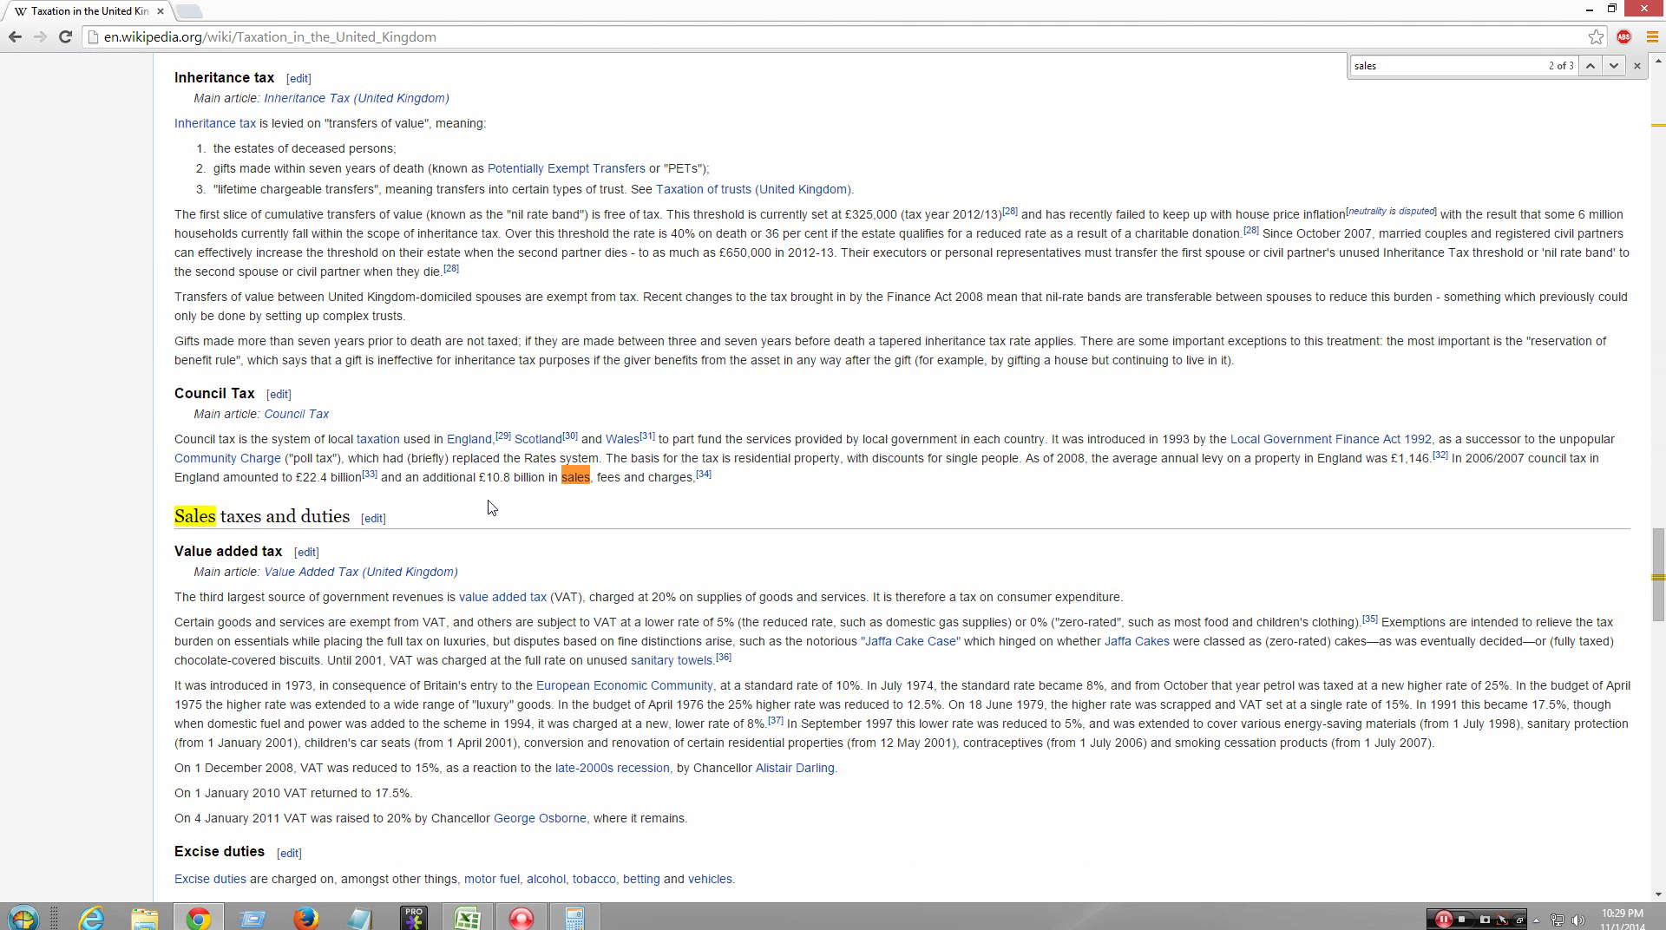
scroll(489, 507, down, 1)
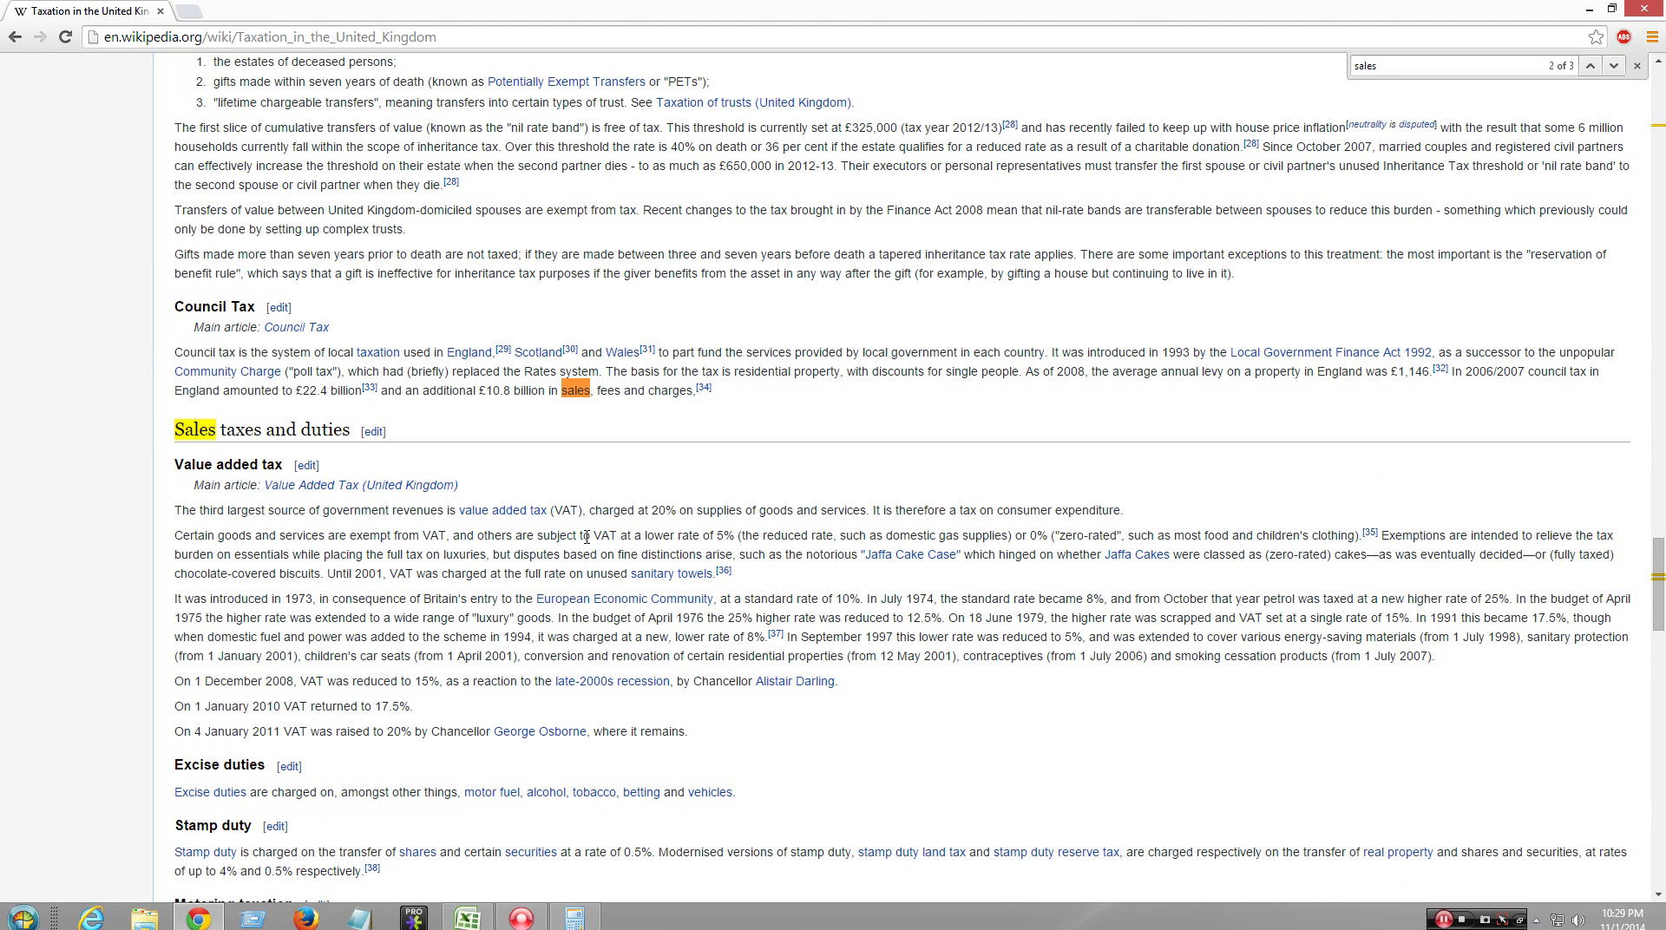
drag(657, 511, 676, 512)
click(671, 510)
mouse_move(577, 921)
click(611, 763)
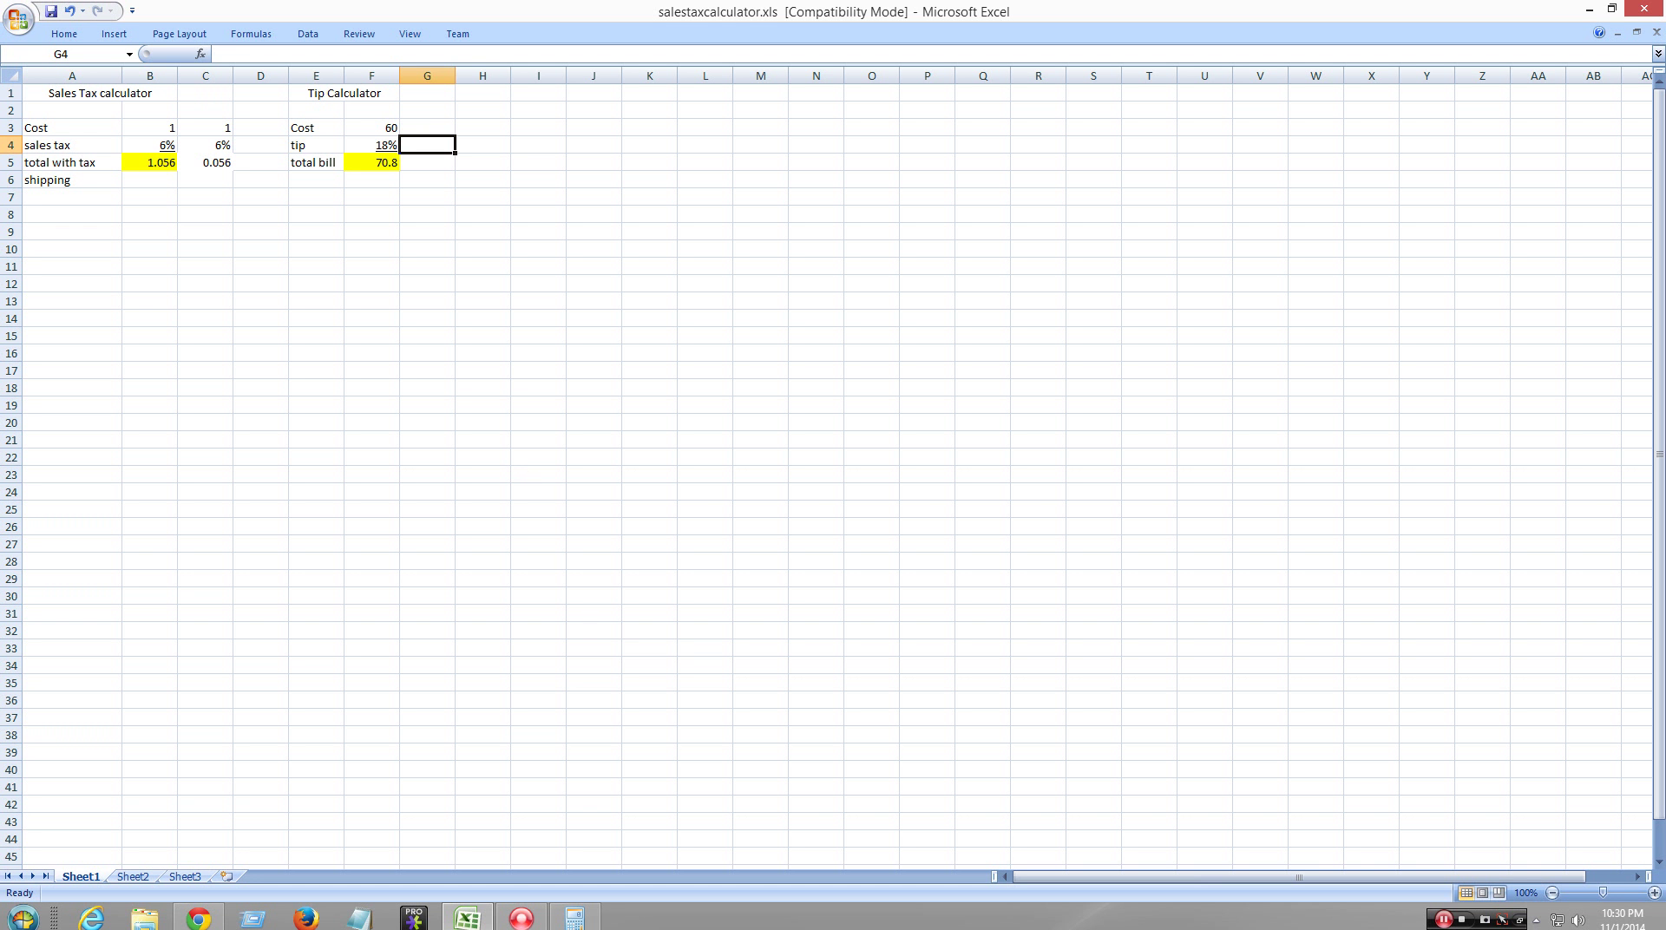
click(260, 856)
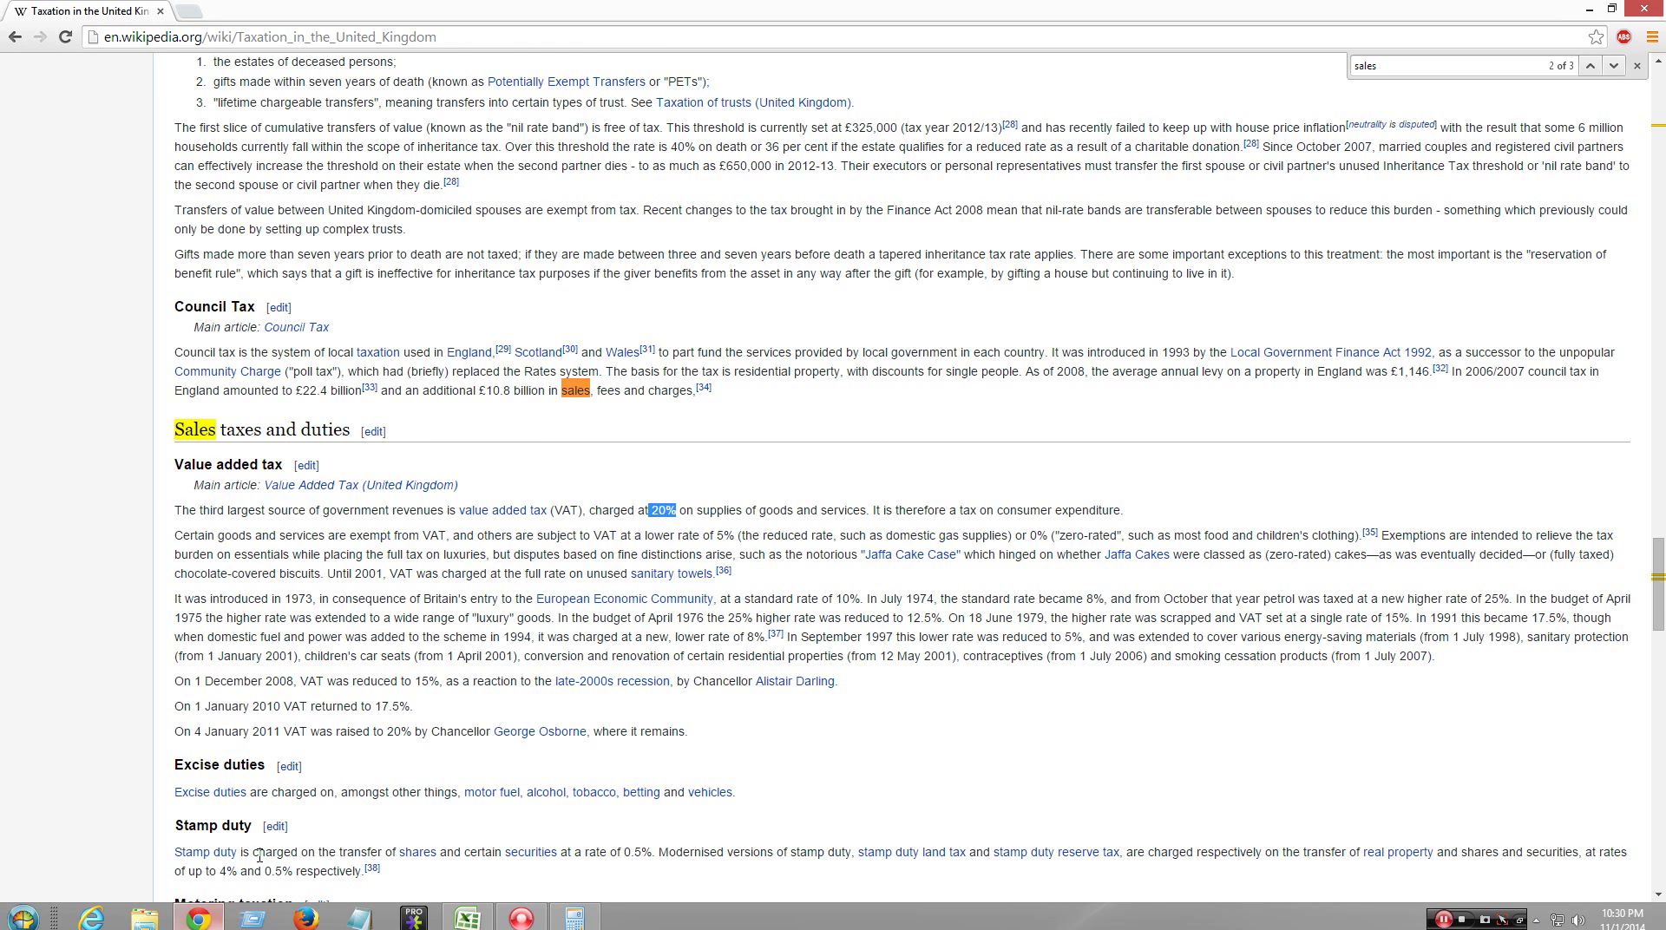
- Search Google for "crv", refine the search to "crv cans", and open Wikipedia's California Redemption Value article
scroll(718, 371, up, 4)
click(463, 36)
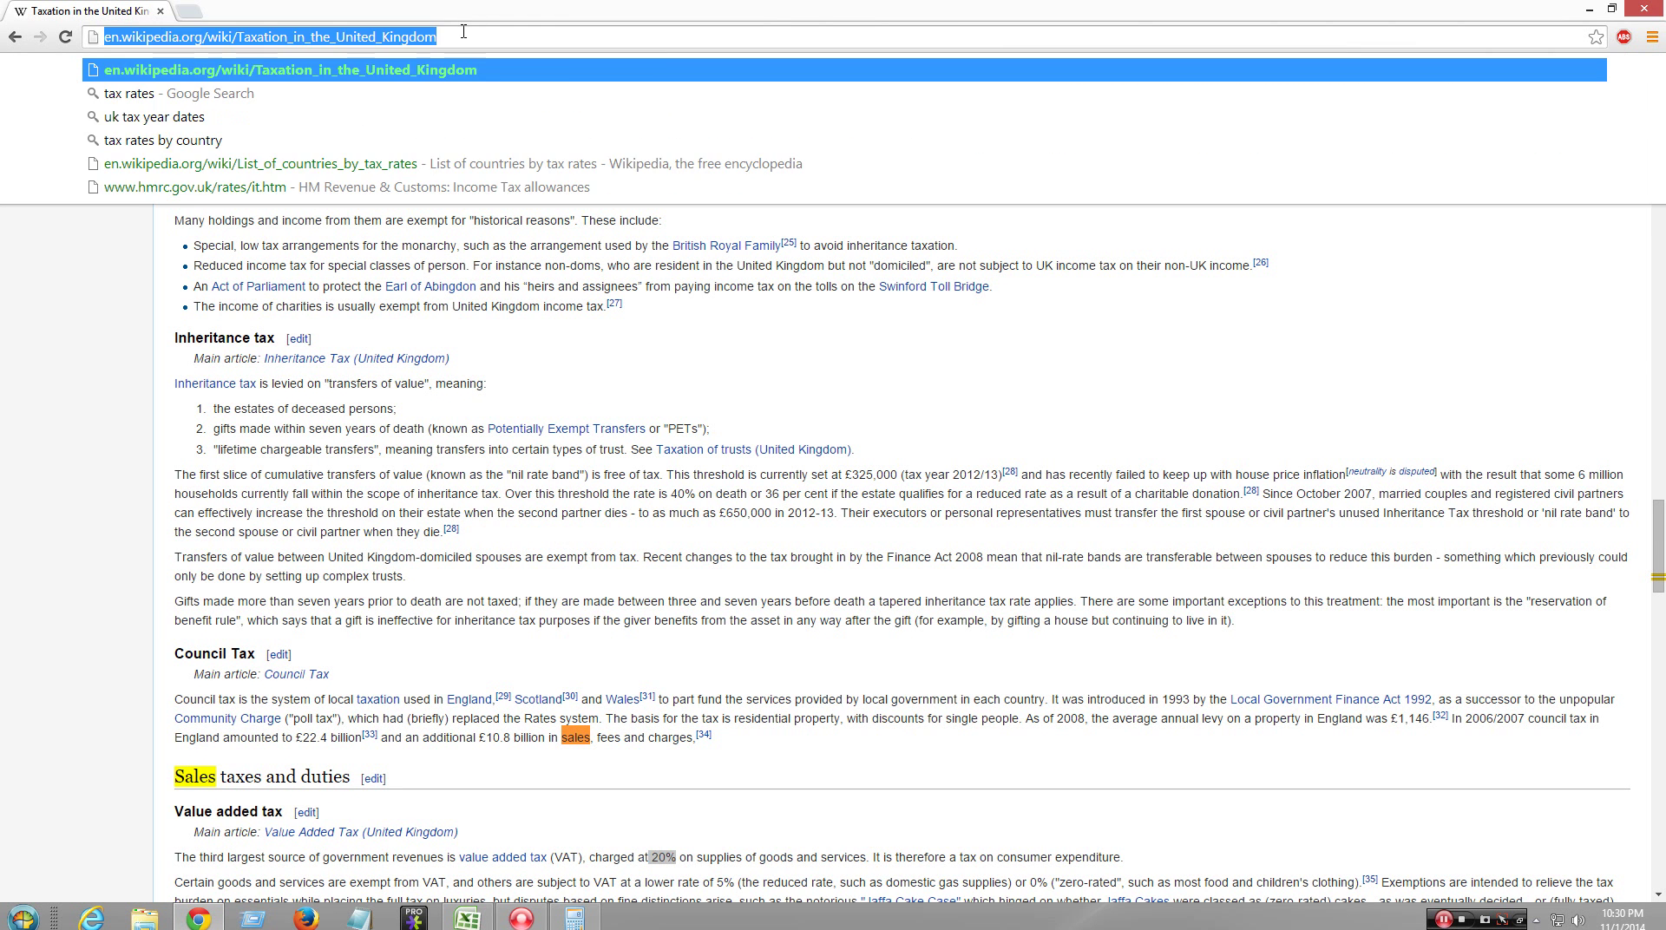
text(crv)
key(Return)
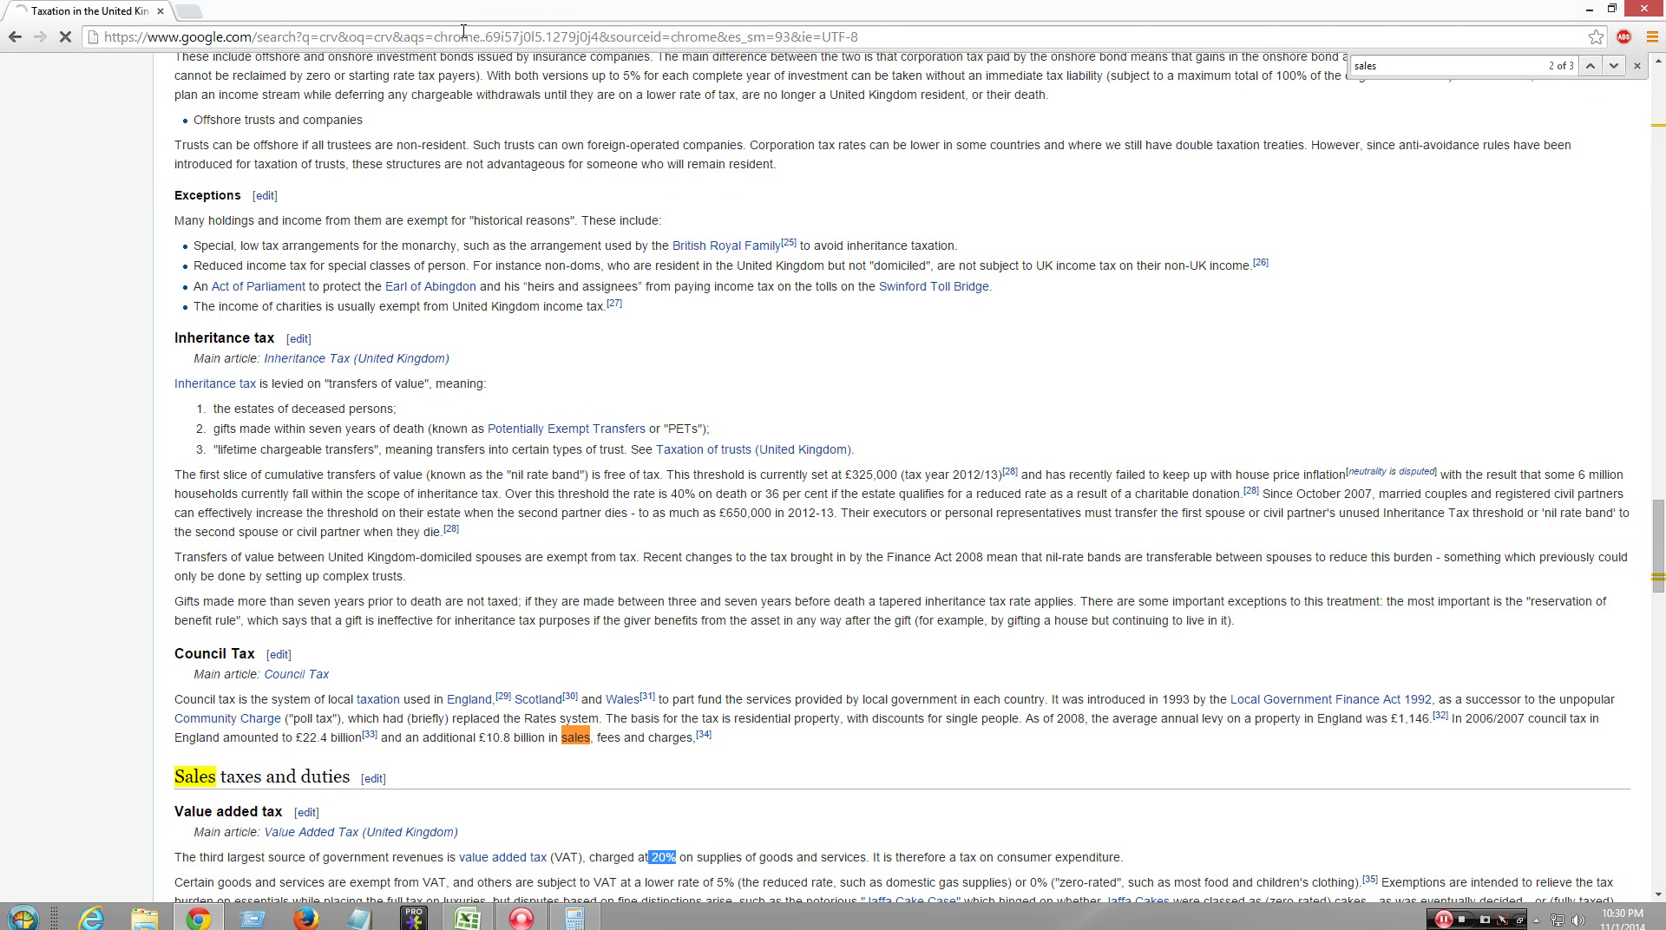
click(286, 82)
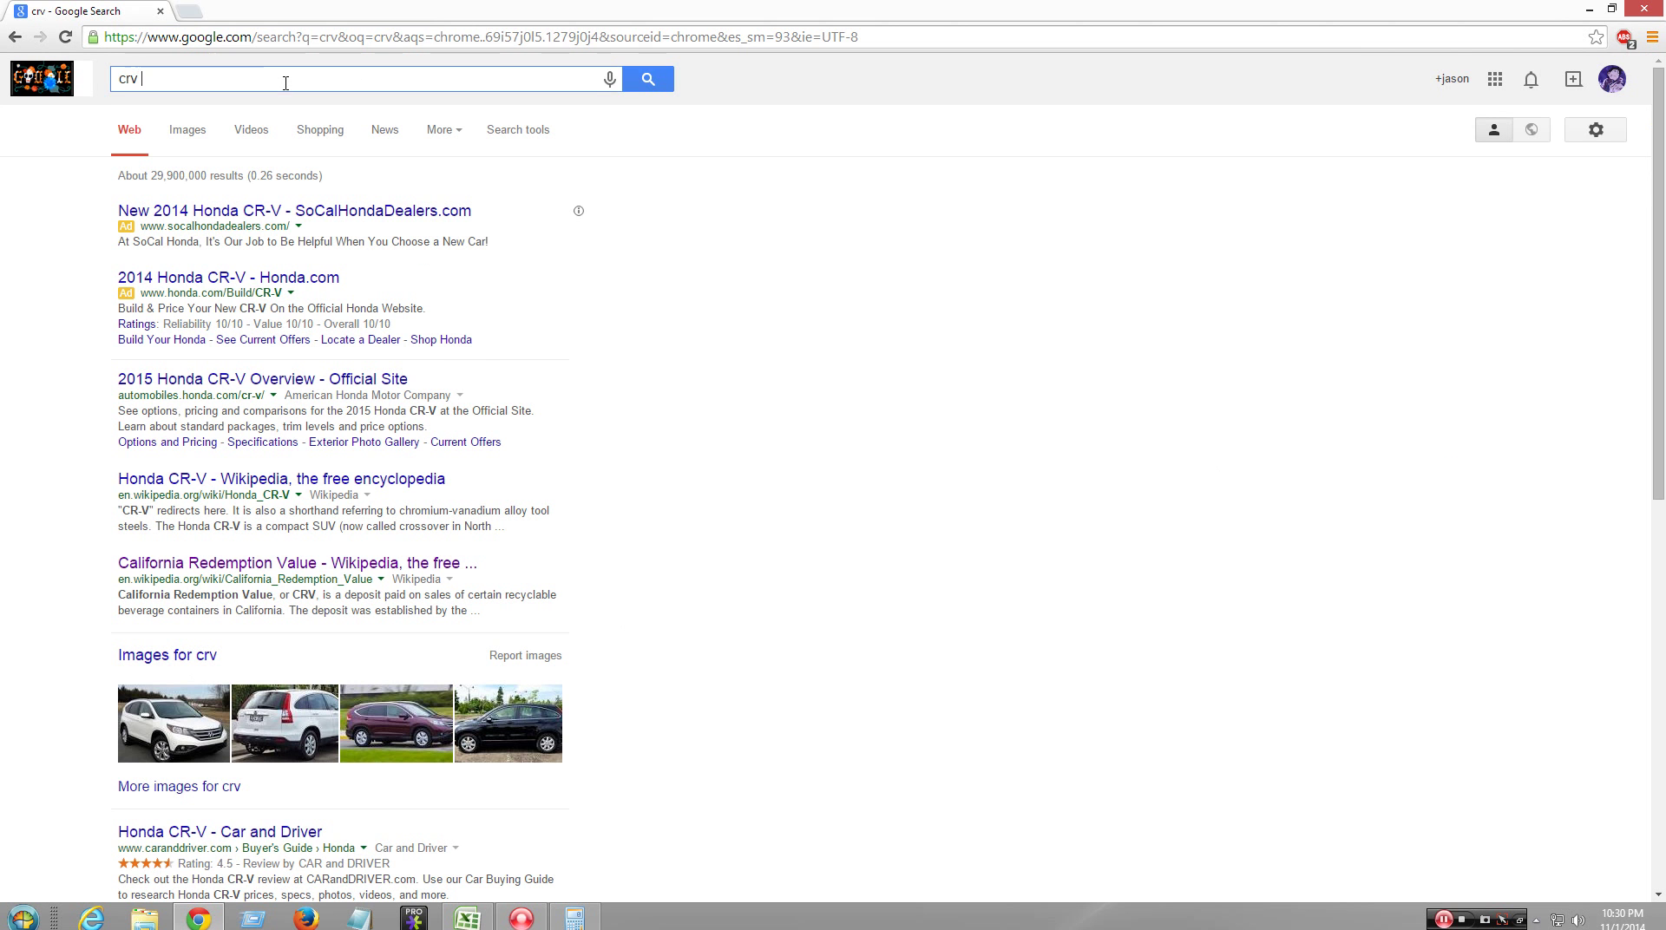
text(cans)
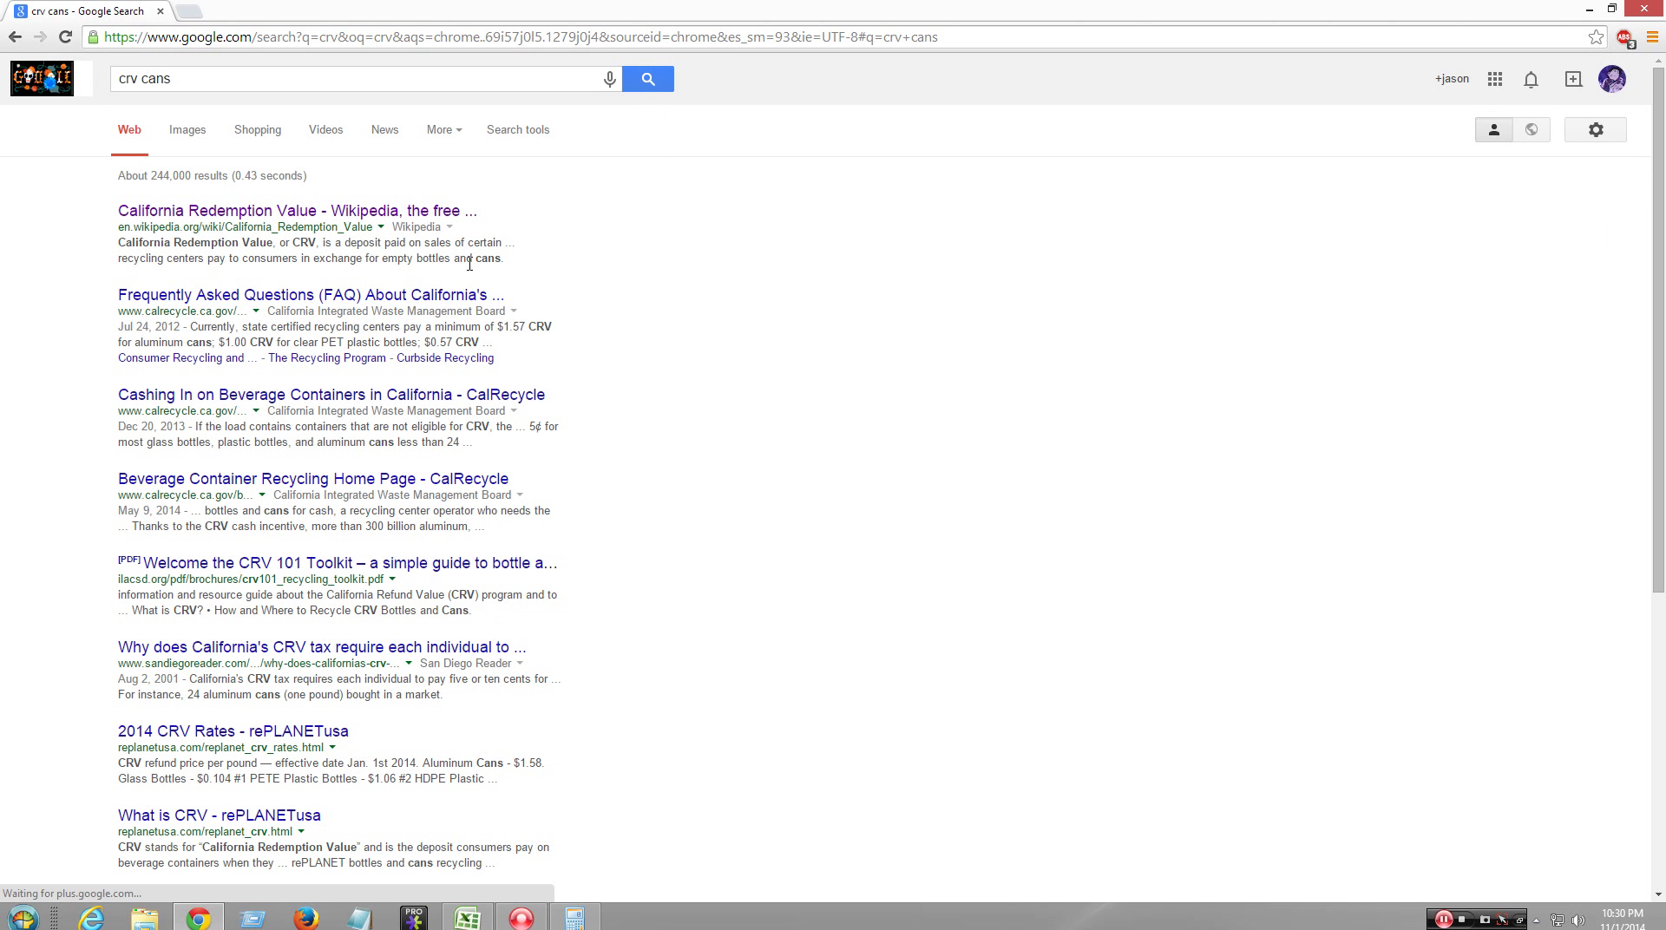
click(412, 218)
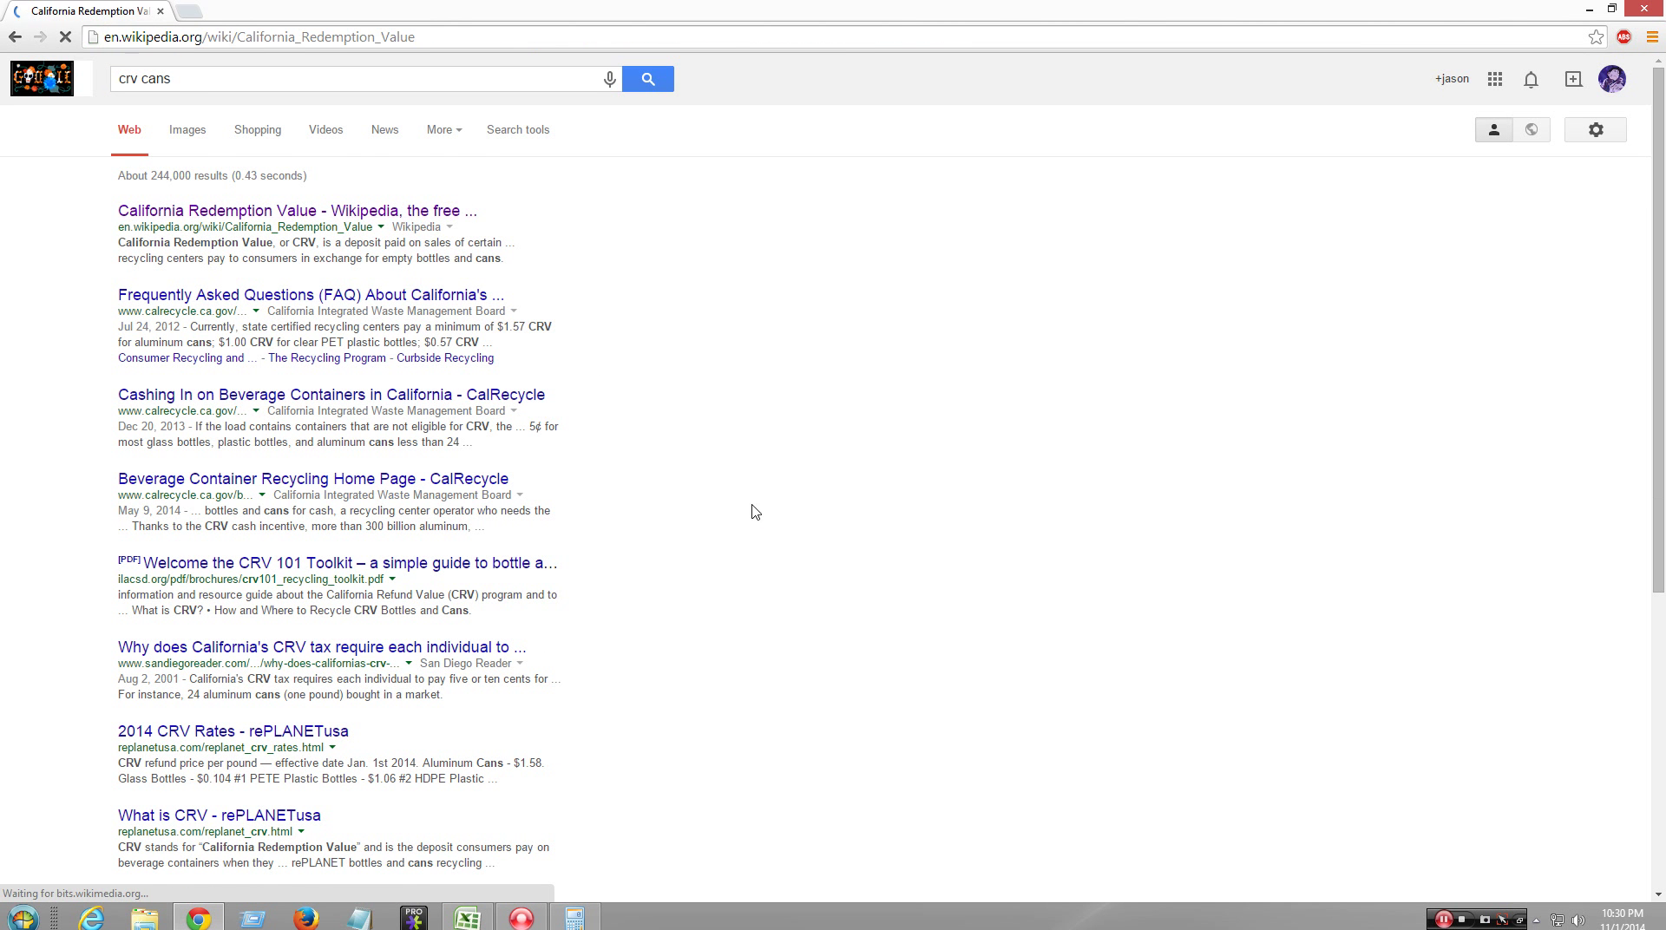
- Switch to Calculator and multiply 6 by 0.05 to work out the CRV deposit on six containers
click(596, 924)
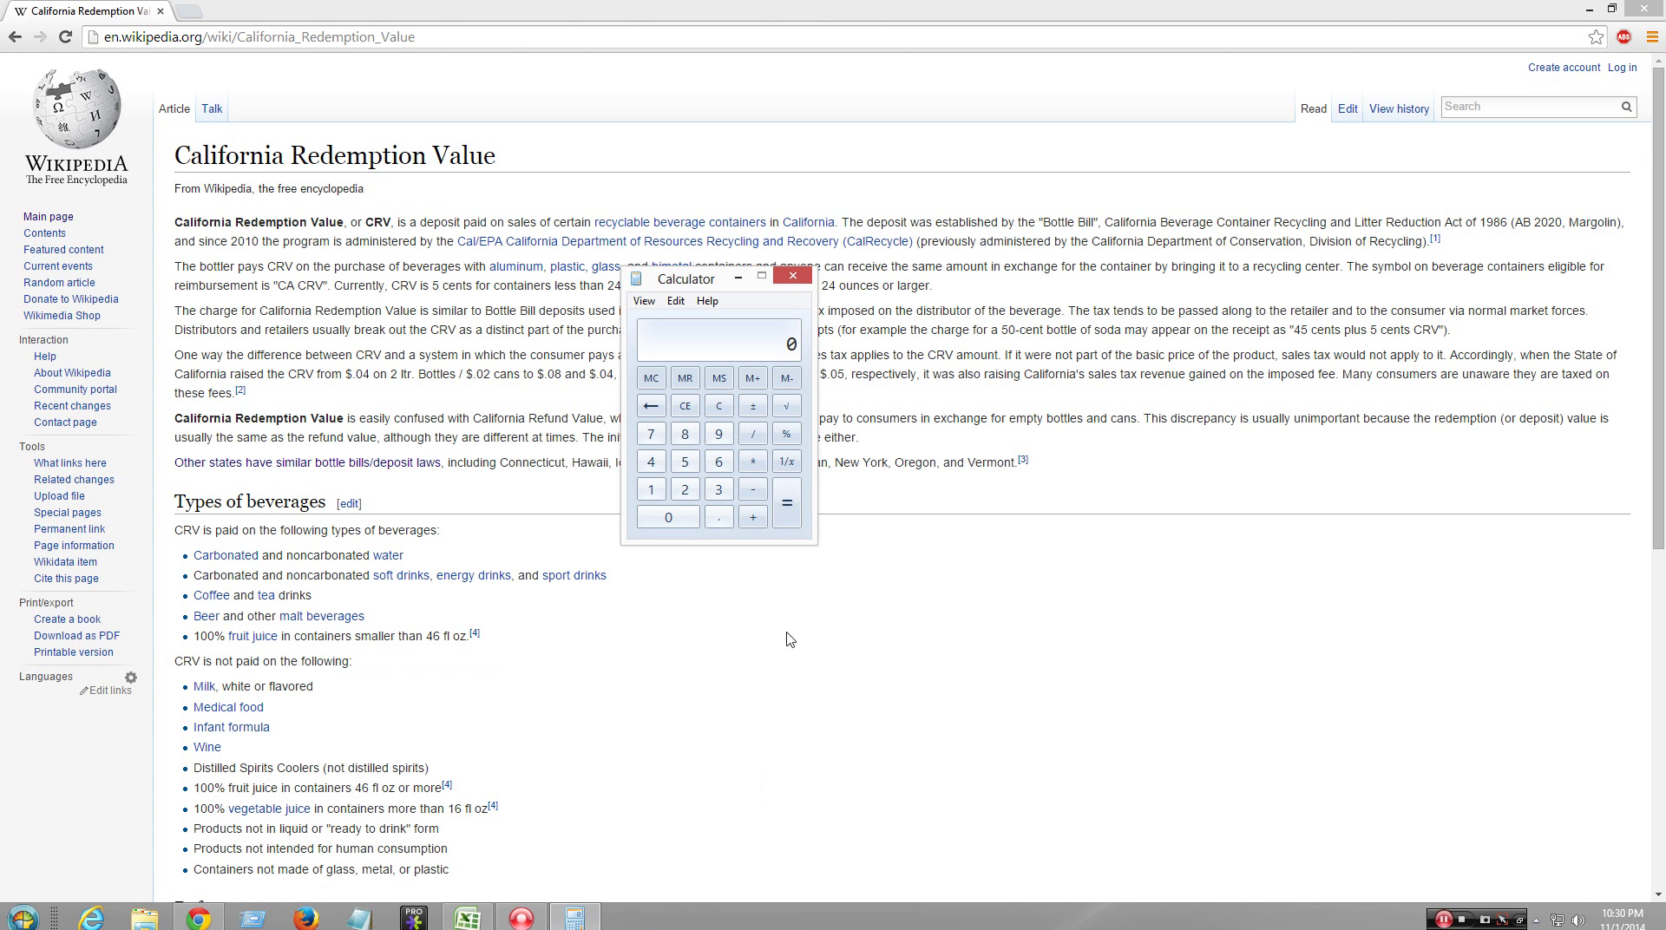
click(720, 467)
click(722, 408)
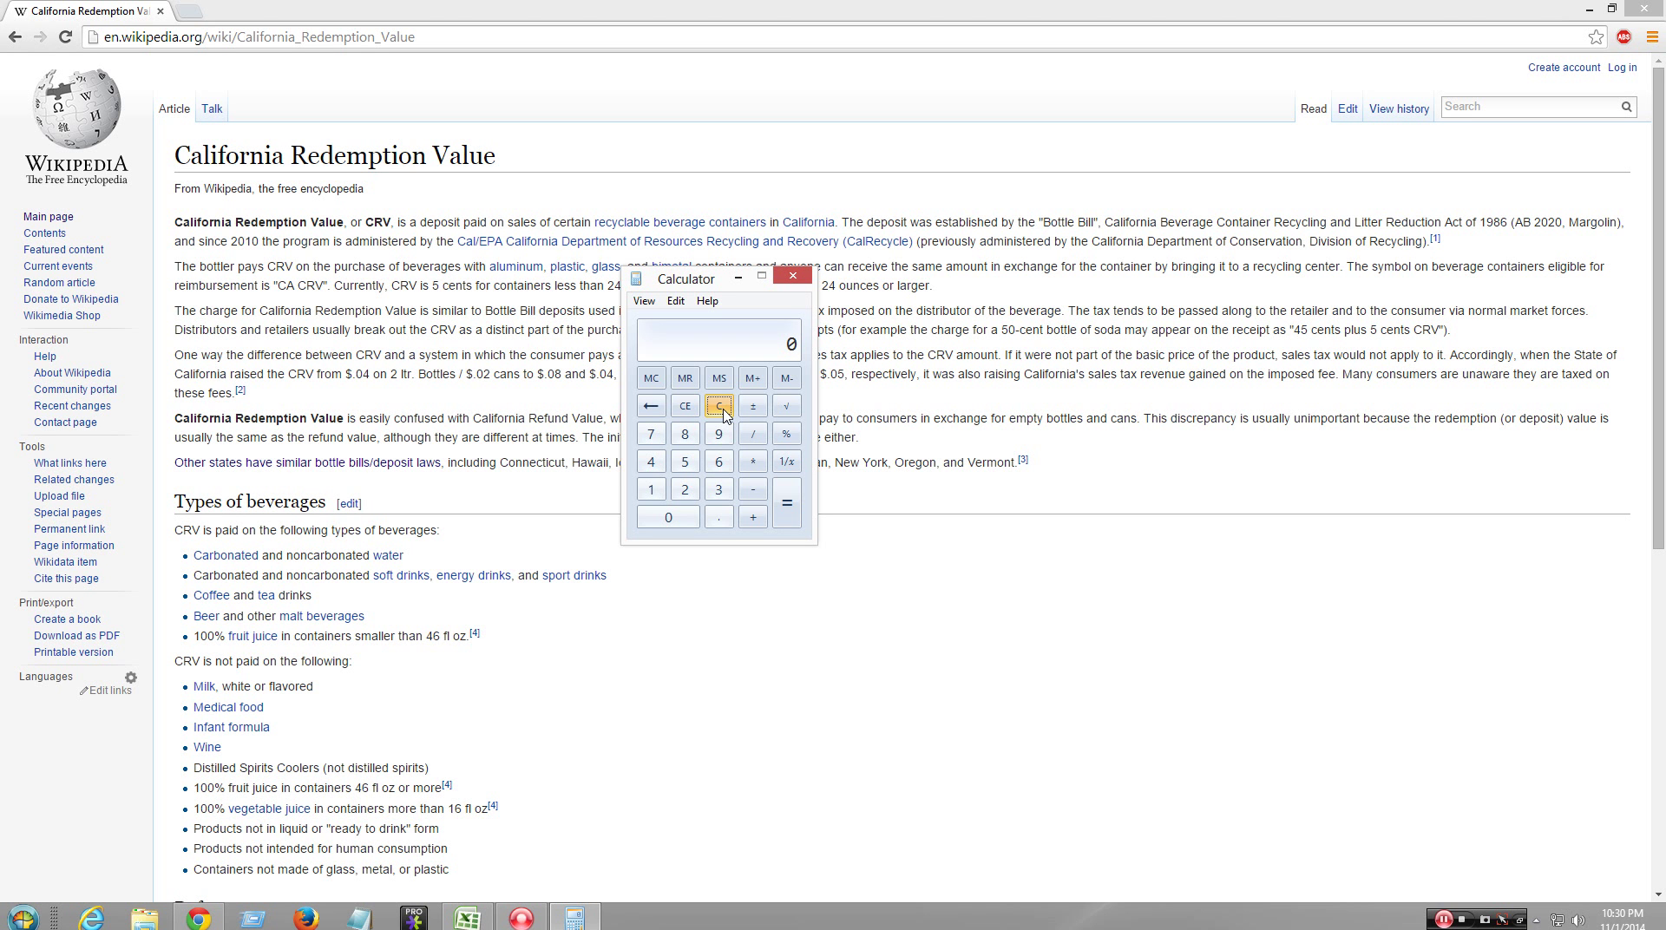
click(718, 473)
click(752, 462)
click(718, 516)
click(684, 514)
click(685, 461)
click(785, 518)
- Add 6 to the deposit amount and clear the calculator
click(753, 517)
click(718, 462)
click(786, 503)
click(719, 406)
click(720, 462)
click(719, 406)
- Enter 9.99 multiplied by 1.09 in the calculator to work out a price with 9% tax
click(718, 434)
click(720, 517)
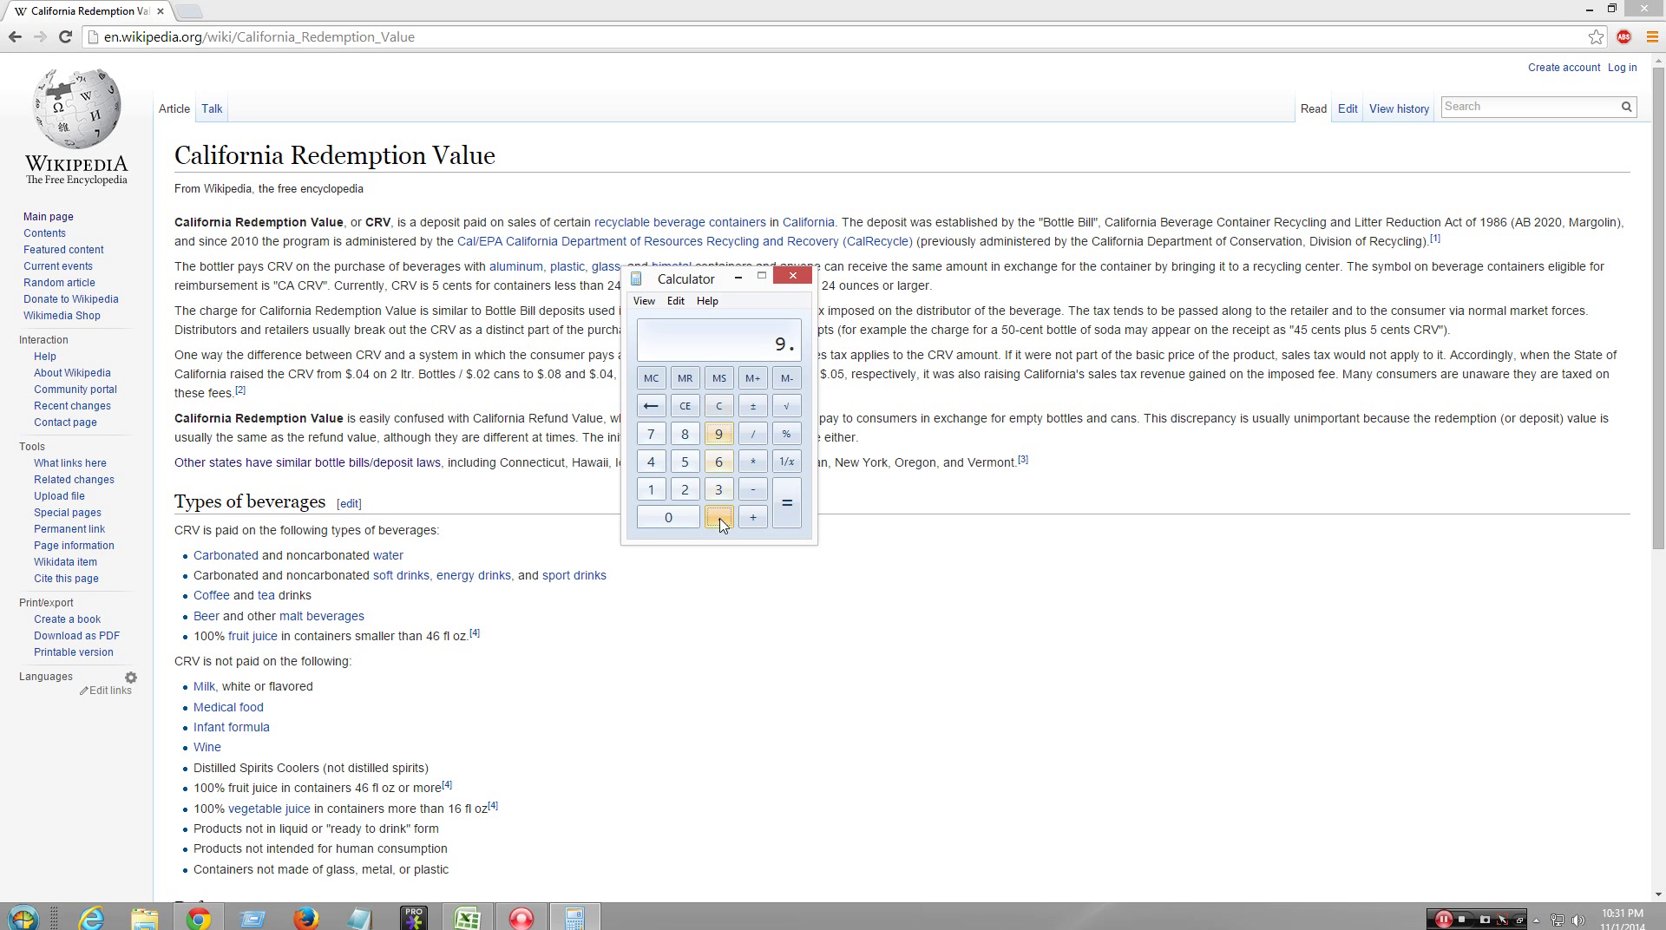
double_click(718, 433)
click(752, 461)
click(657, 489)
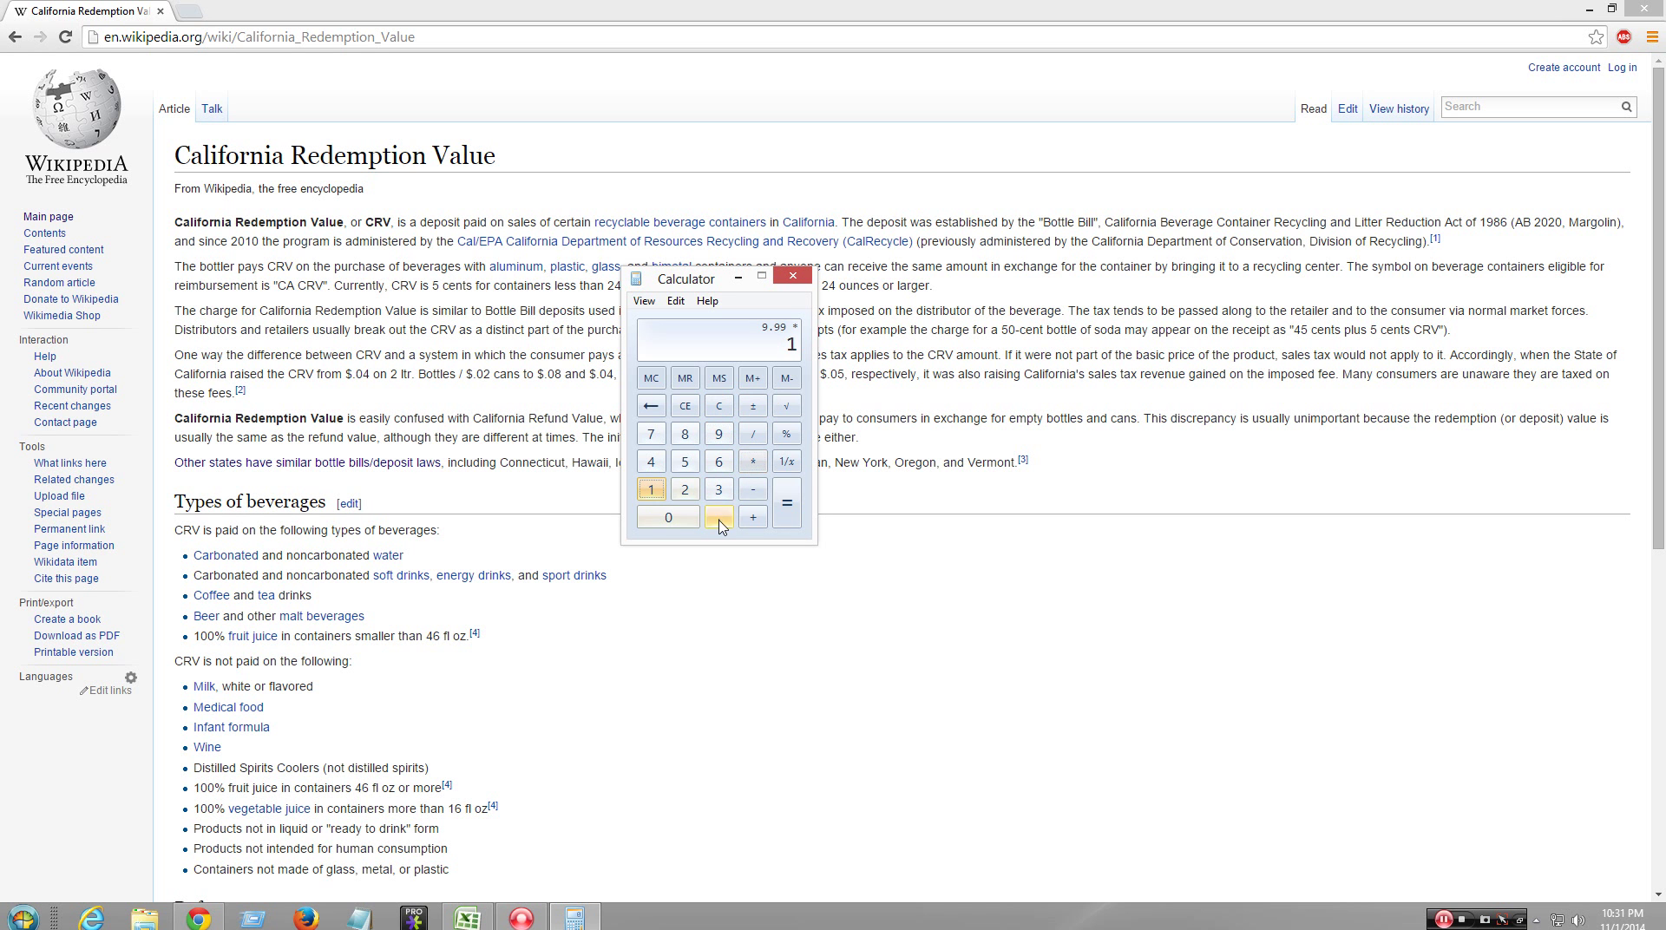
click(718, 518)
click(671, 518)
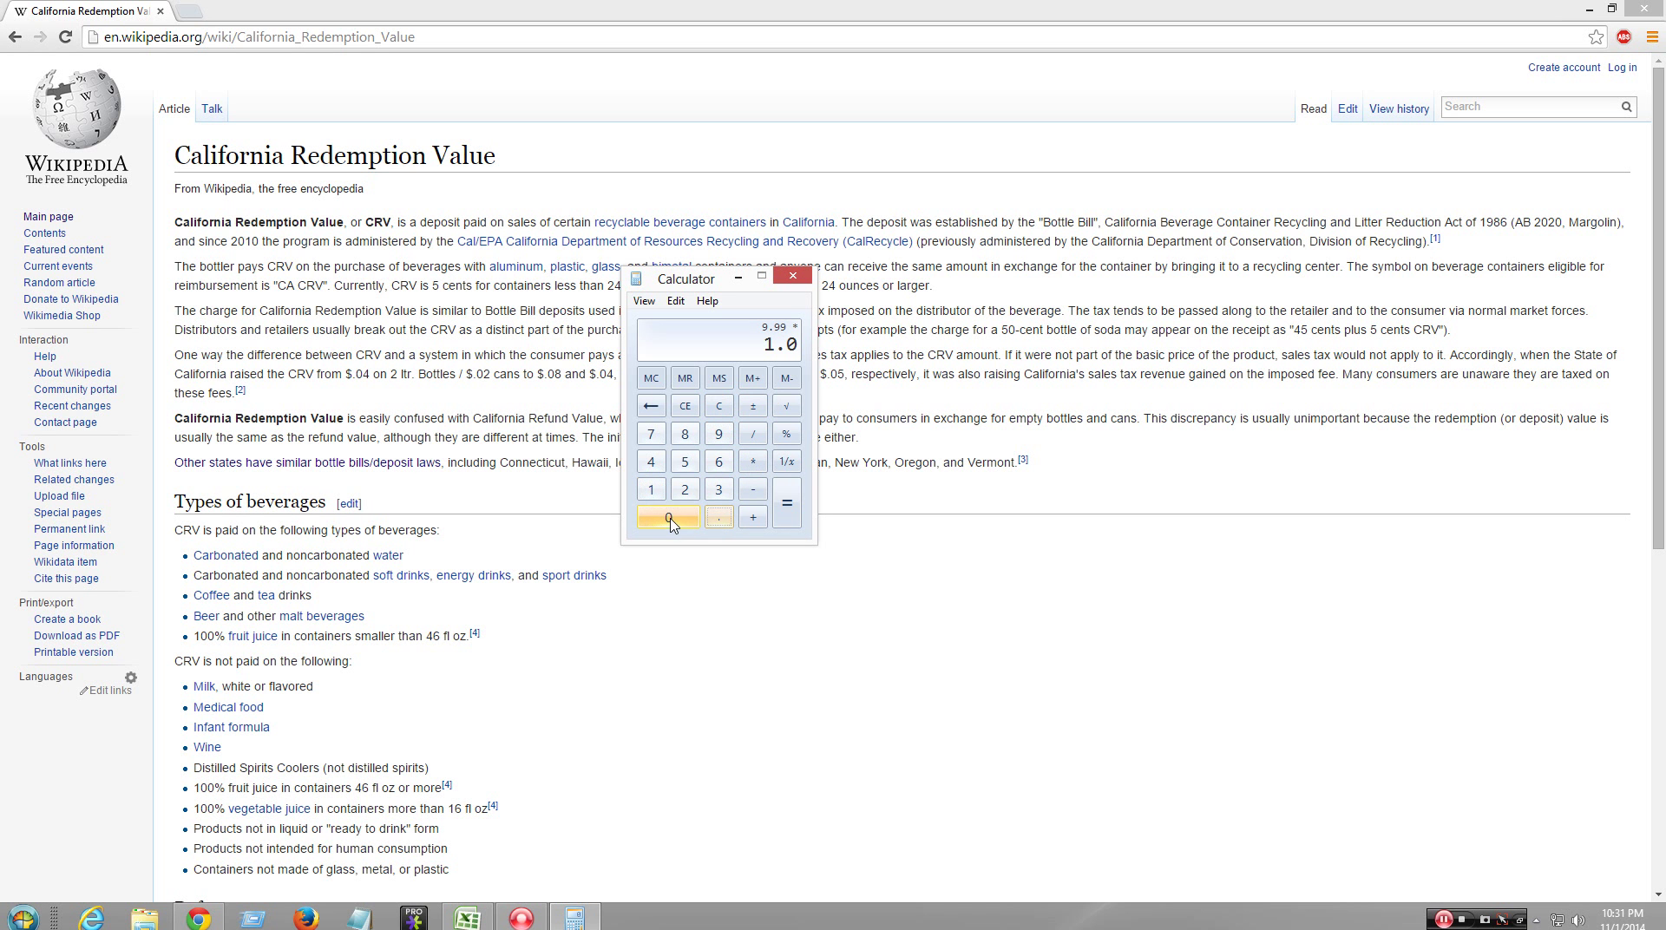
click(719, 434)
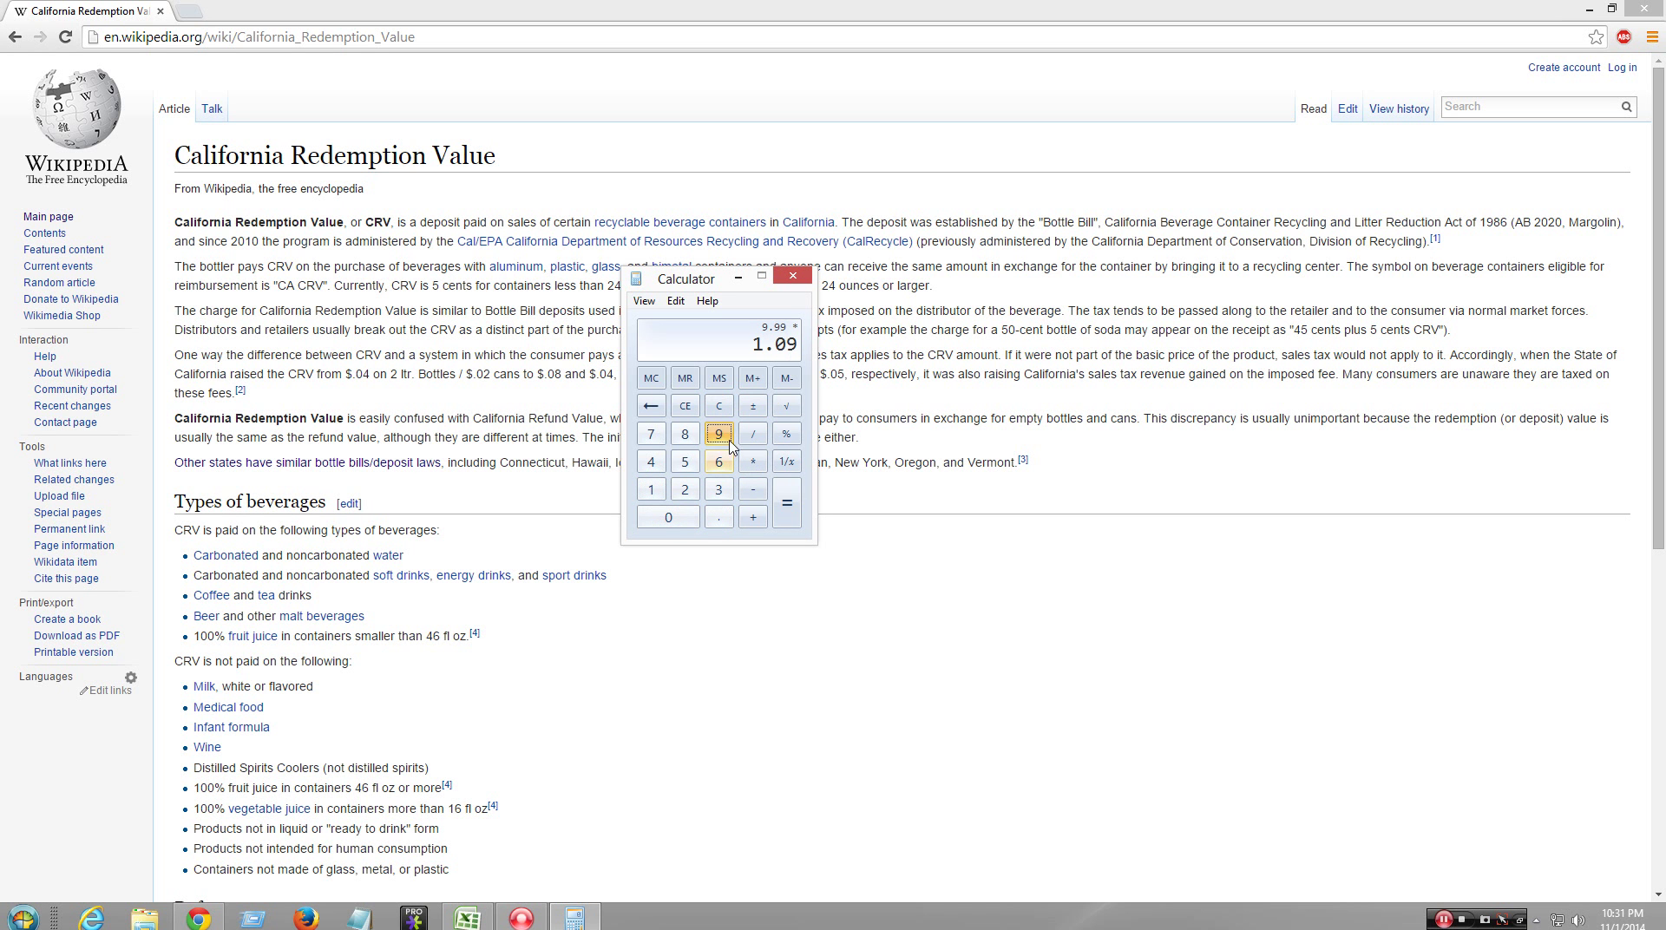
- Add a 0.30 deposit to the taxed price, calculate the total, and clear the calculator
click(753, 520)
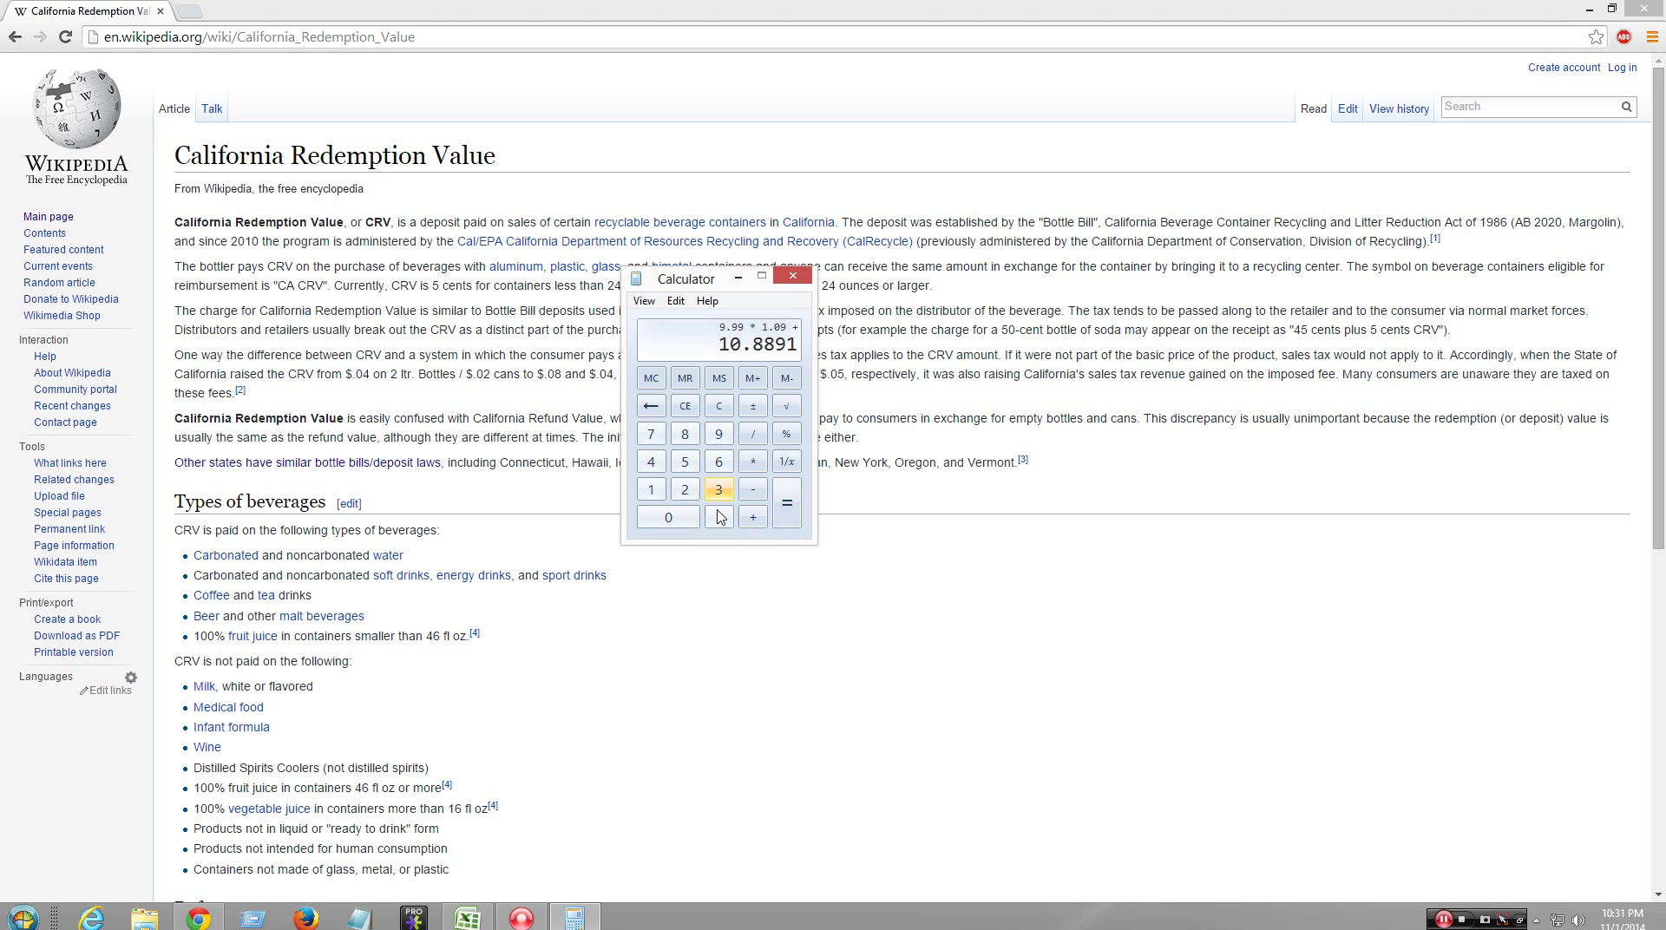
click(719, 518)
click(719, 489)
click(676, 519)
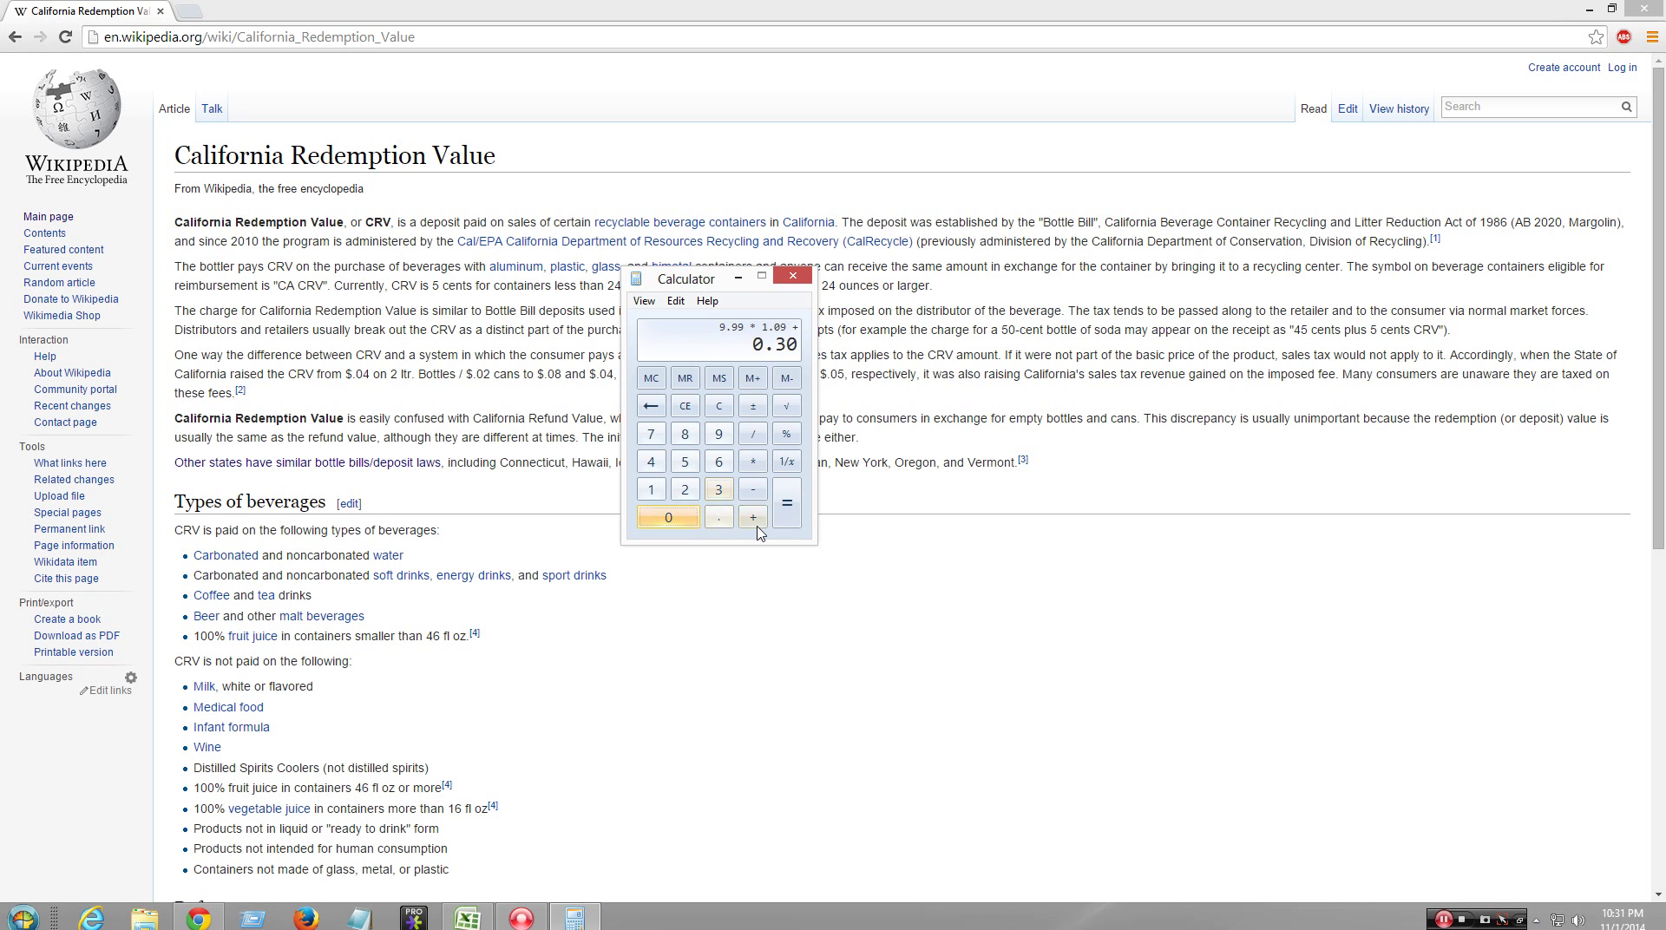
click(787, 504)
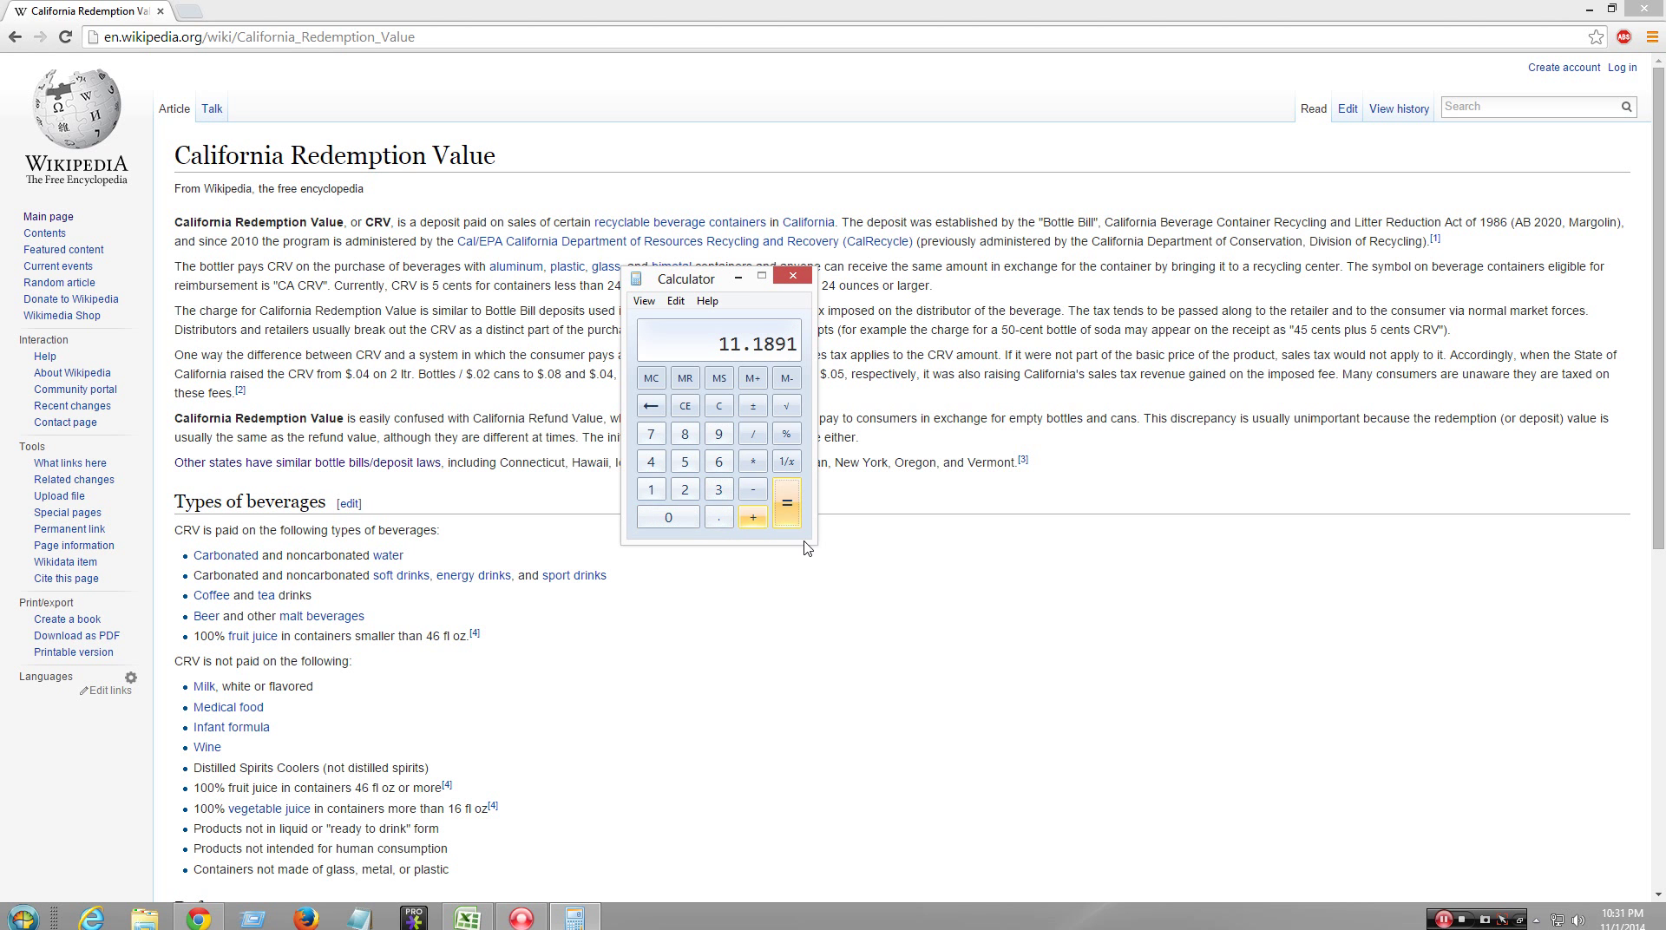
click(720, 409)
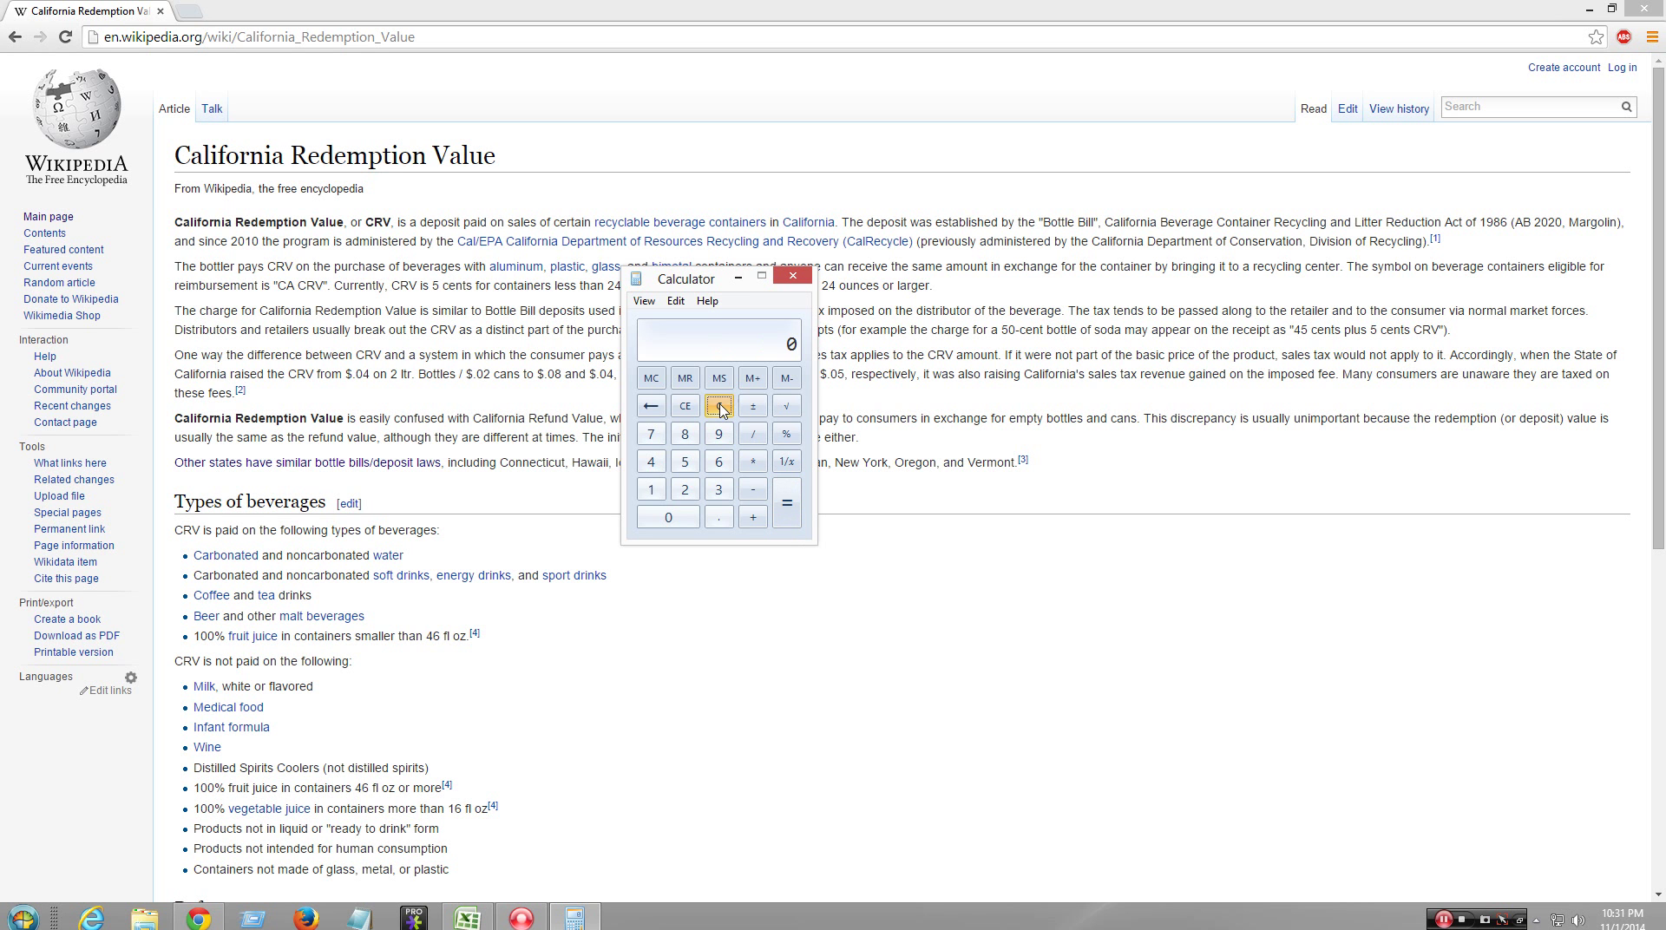
- Return to the CRV article, review the linked article on other states' container deposit legislation, and go back
click(843, 666)
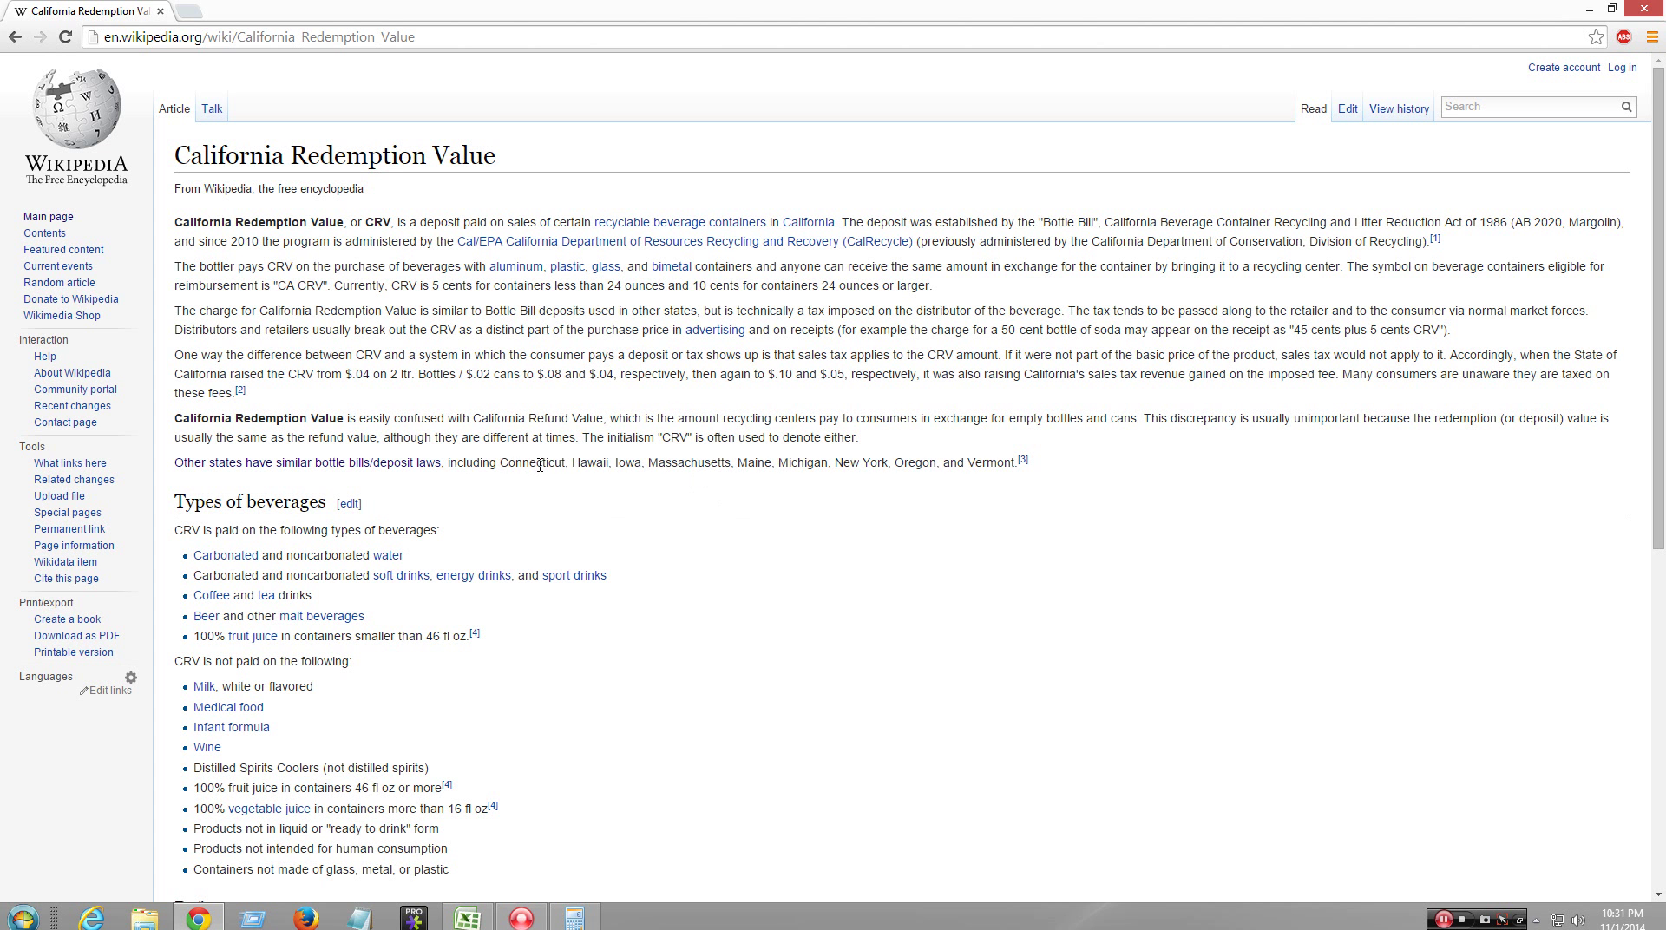
double_click(938, 463)
click(407, 463)
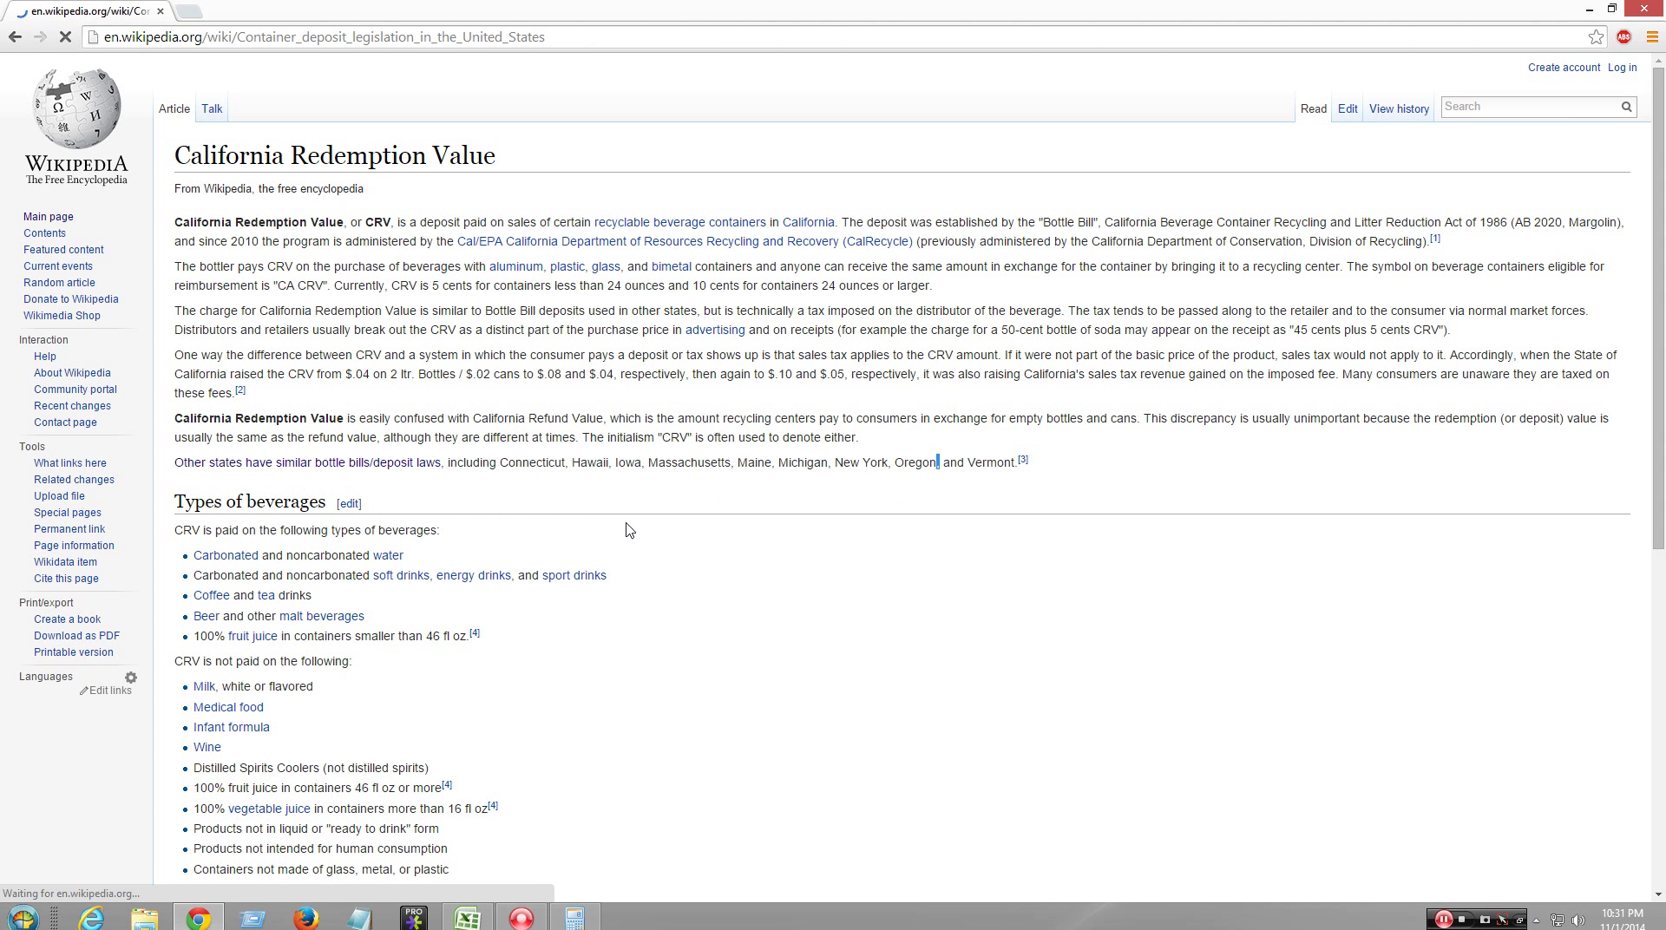
scroll(785, 653, down, 10)
scroll(785, 653, up, 6)
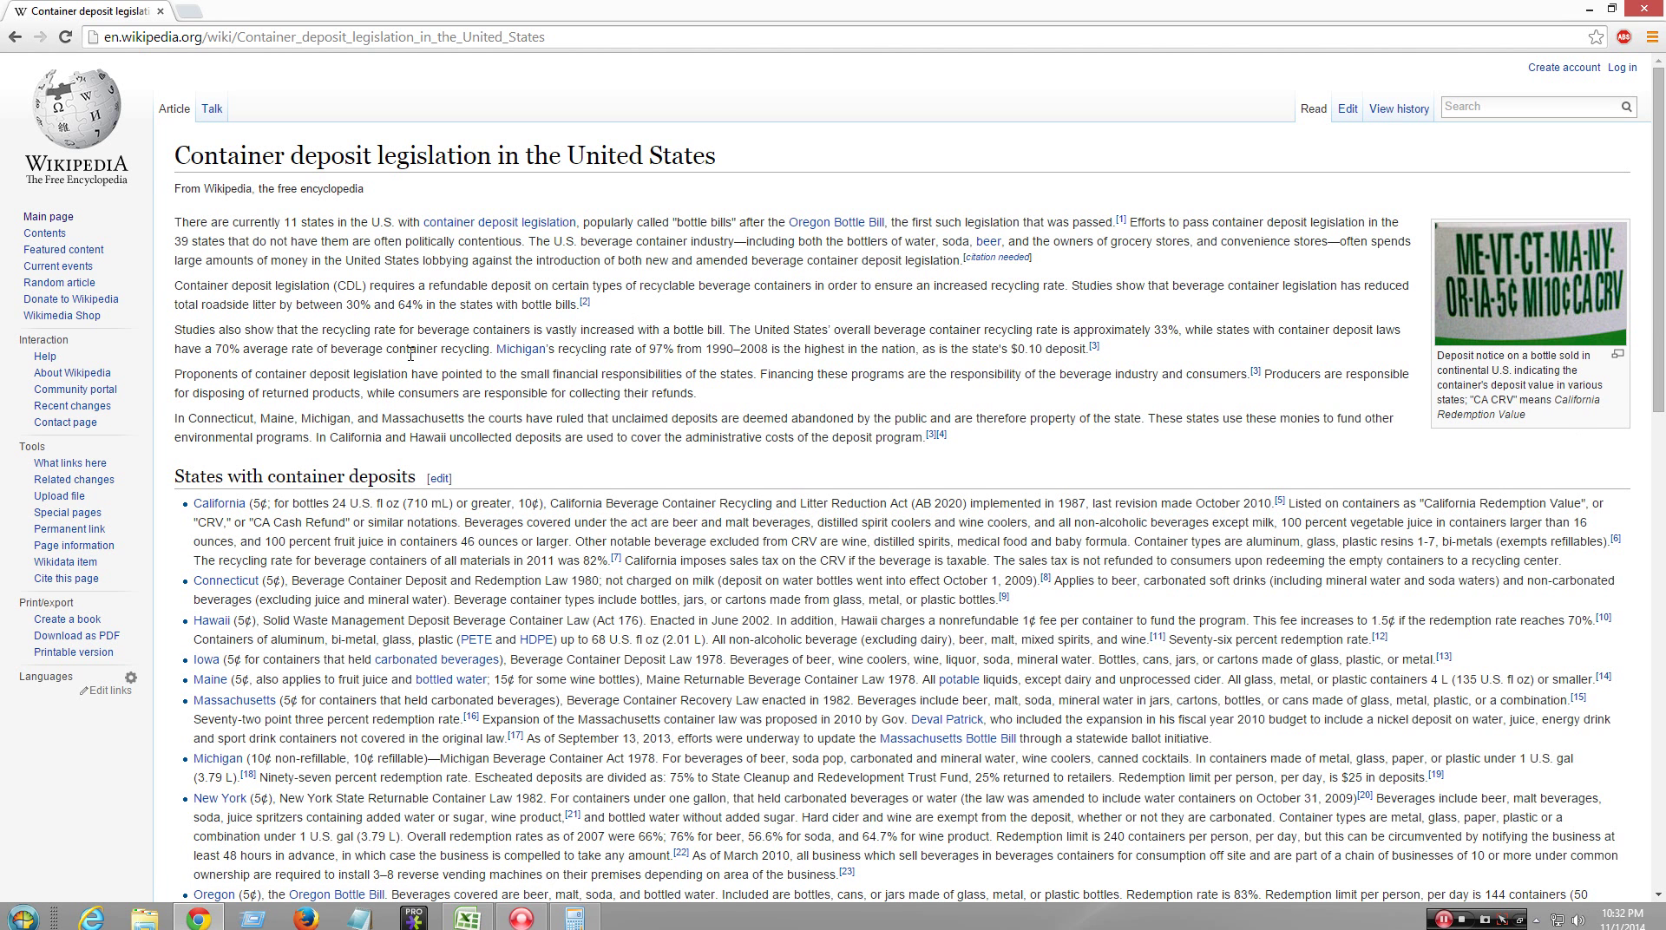
click(15, 36)
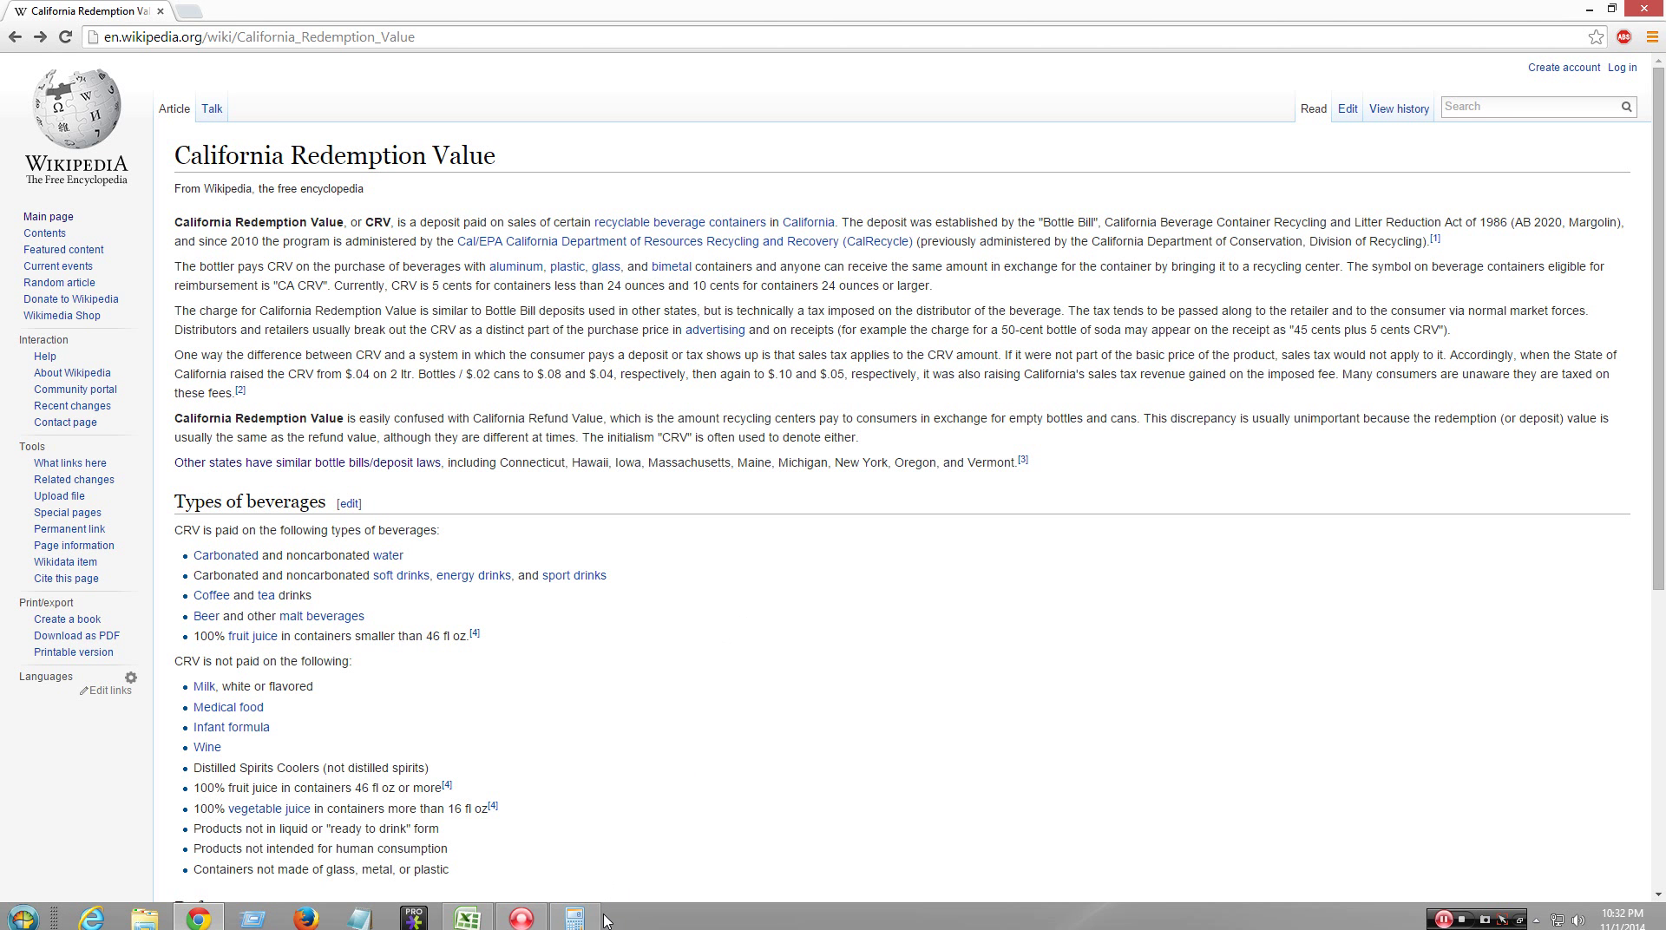
- Go back to the Google results and search for "european sales tax"
mouse_move(595, 919)
click(15, 36)
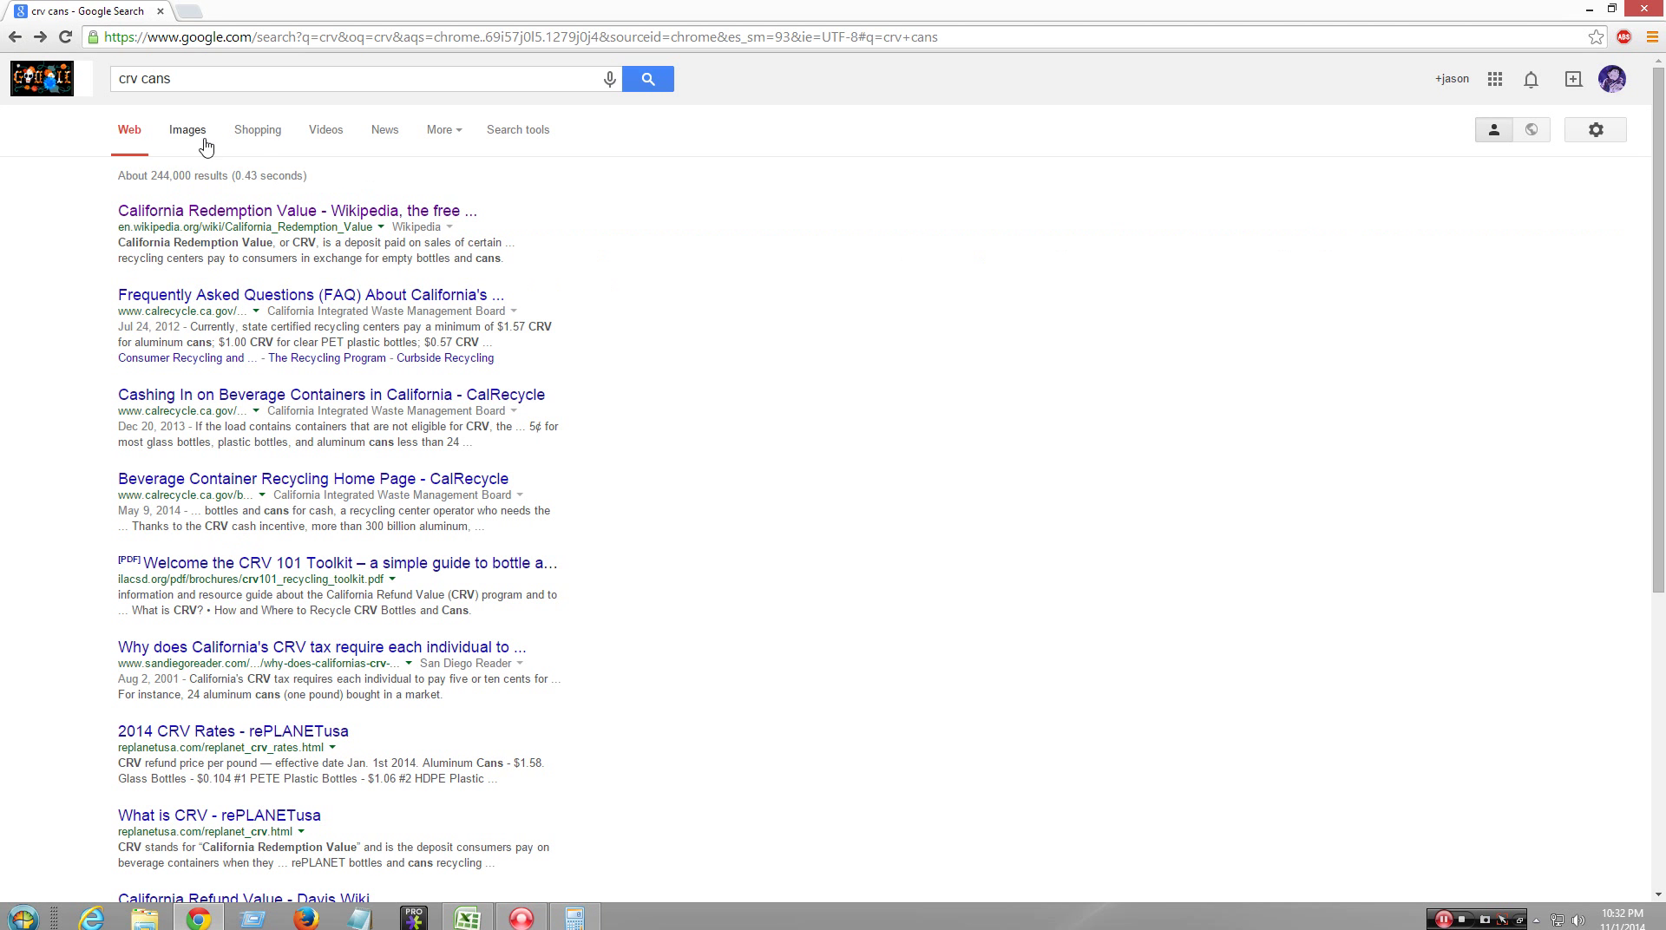
drag(261, 78, 3, 73)
text(eu)
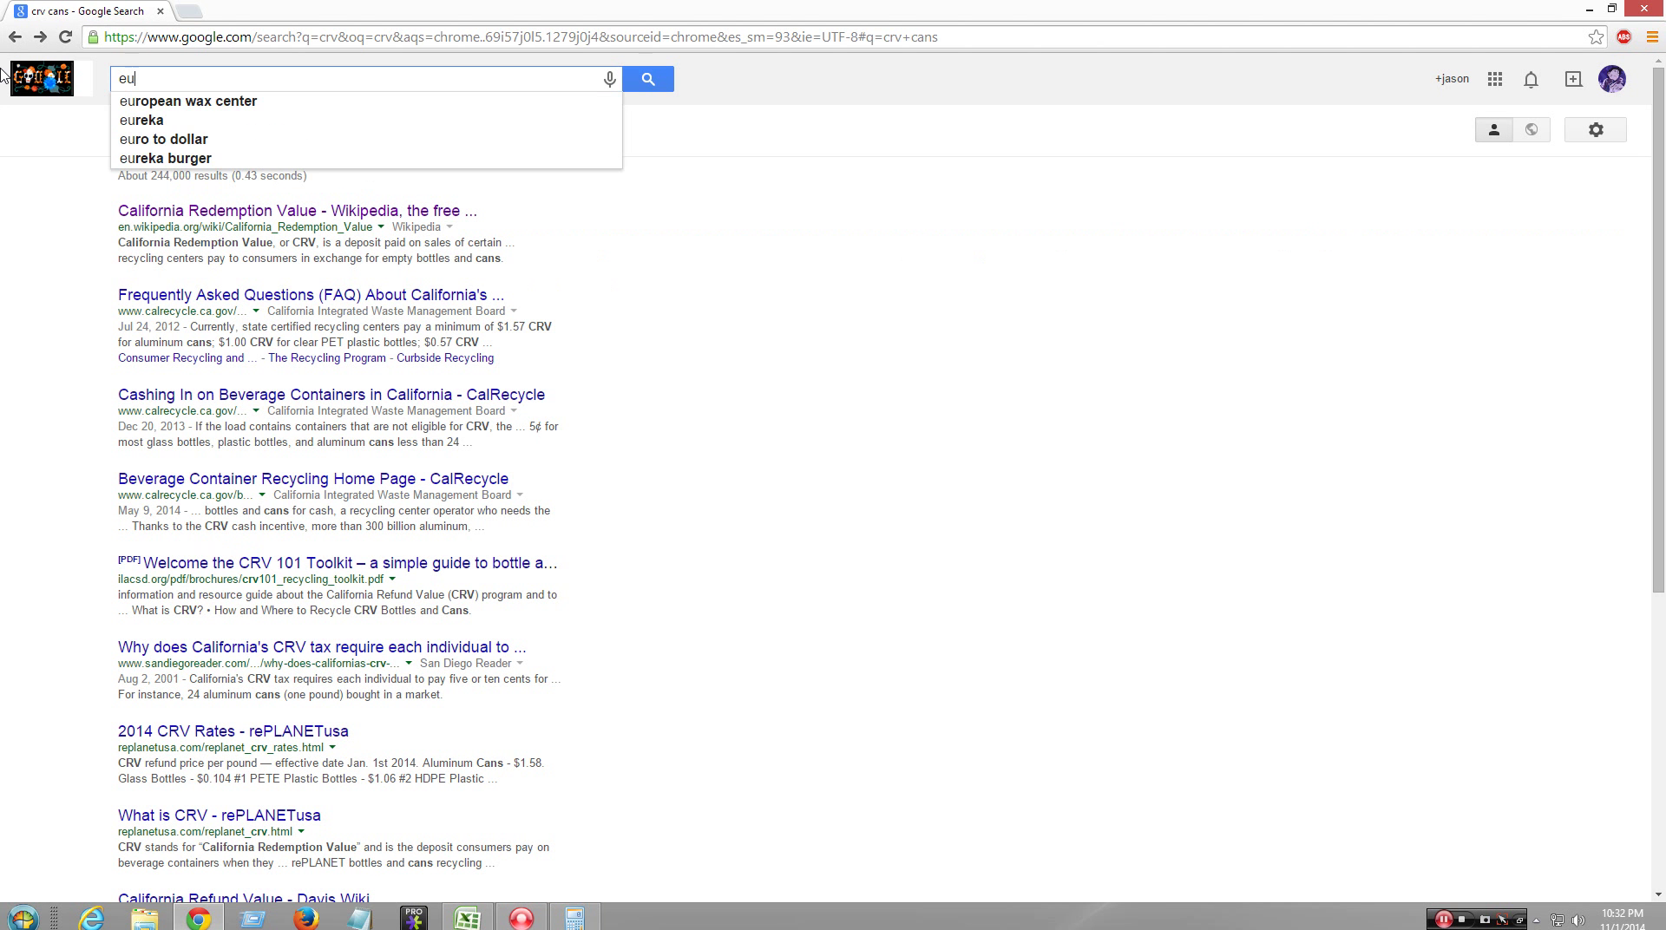
text(ropean)
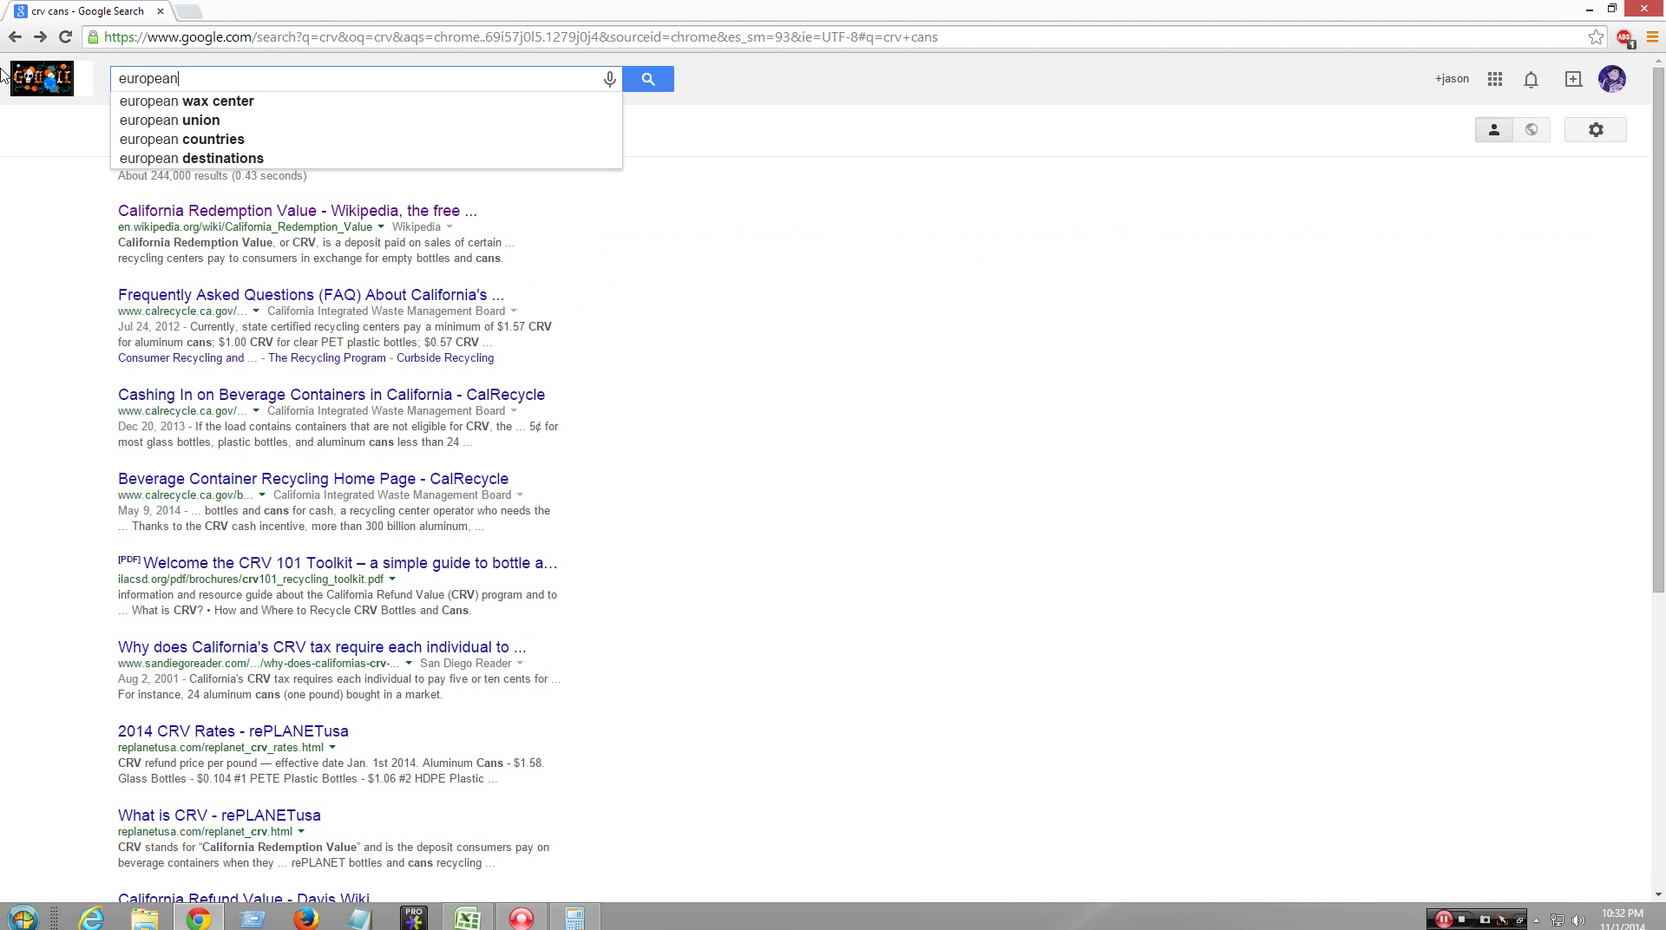
text( sales tax)
key(Return)
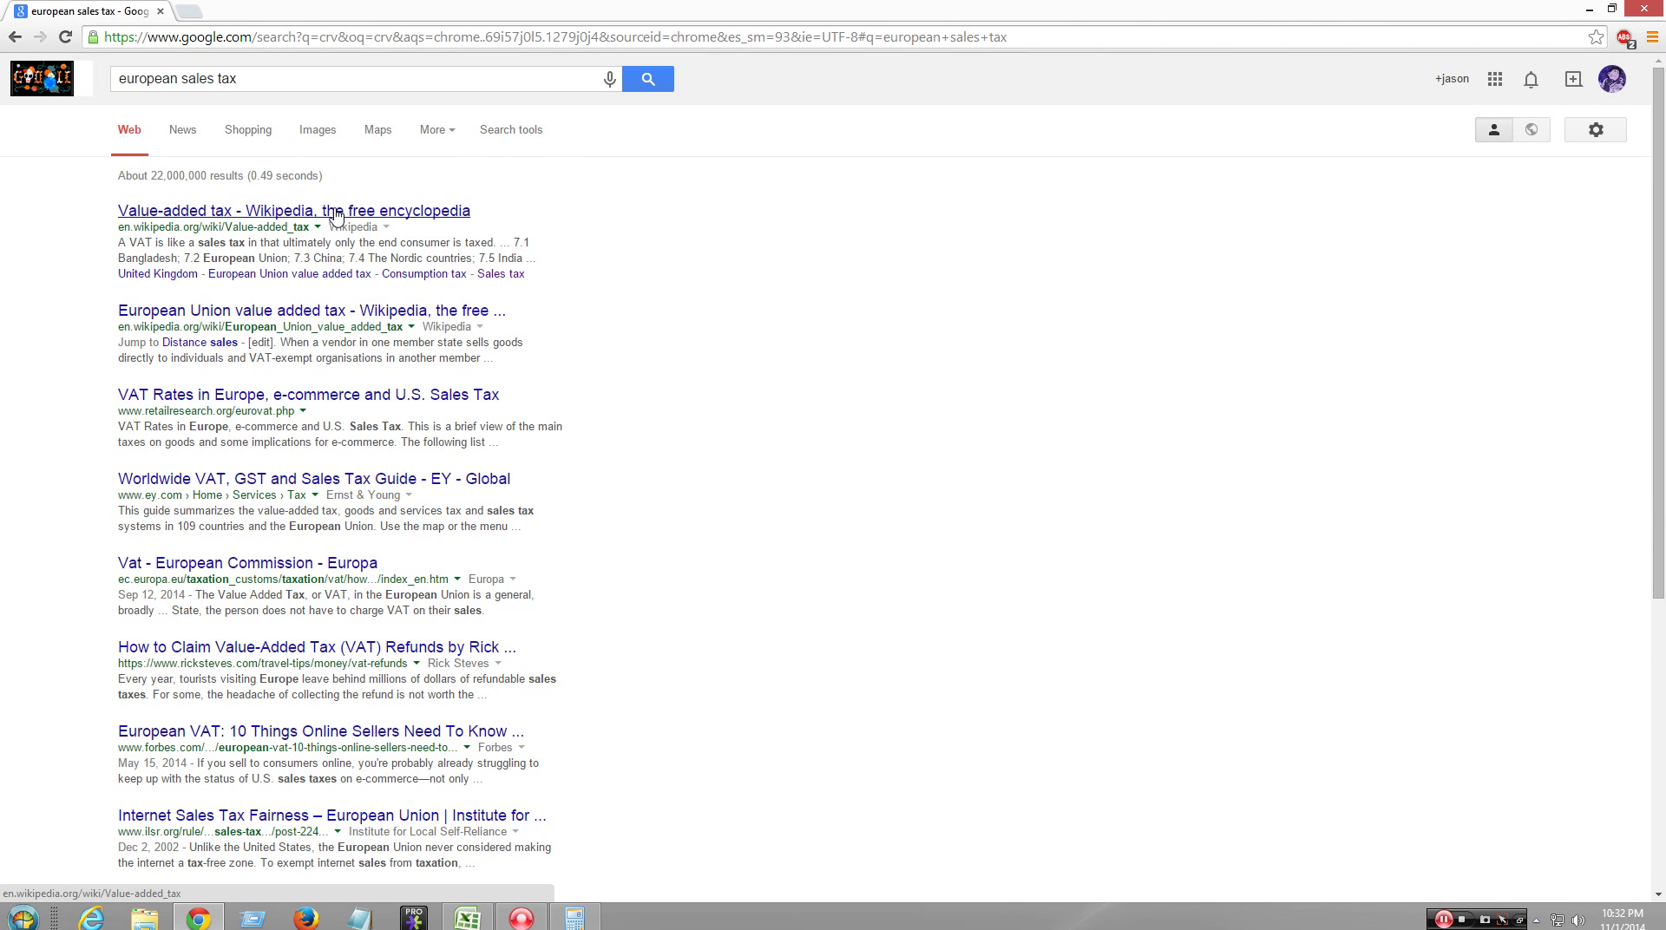
- Open Wikipedia's Value-added tax article, read its sales tax and VAT examples, and view the supply-demand tax diagram before returning to the article
click(337, 212)
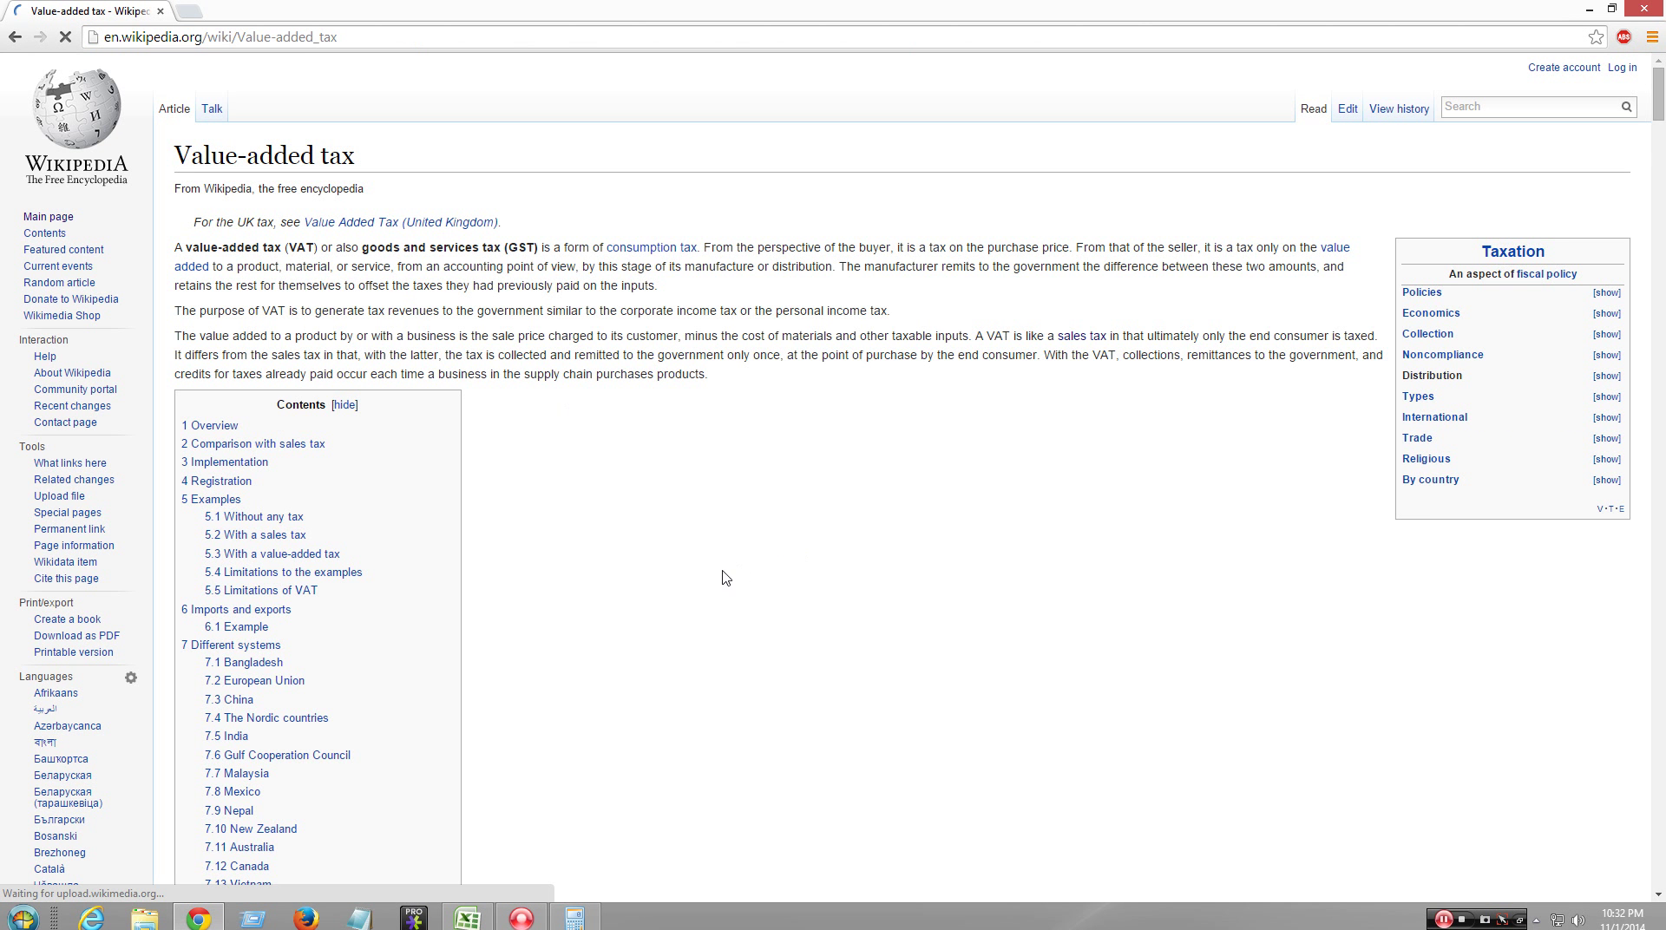
click(305, 537)
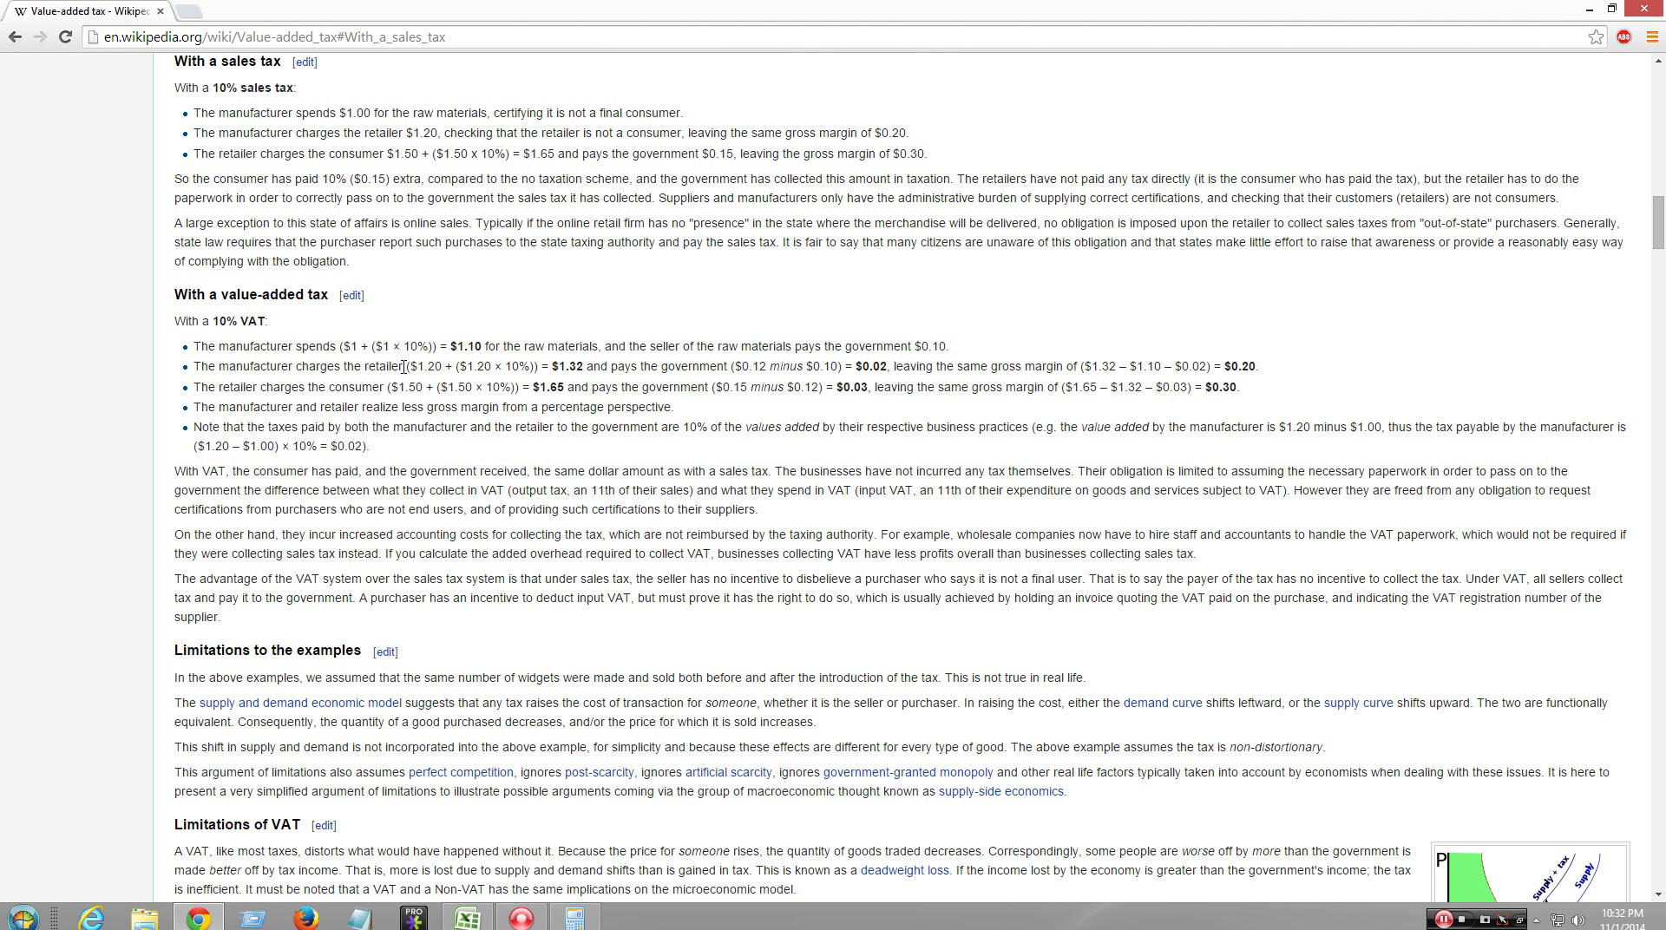
scroll(660, 486, down, 5)
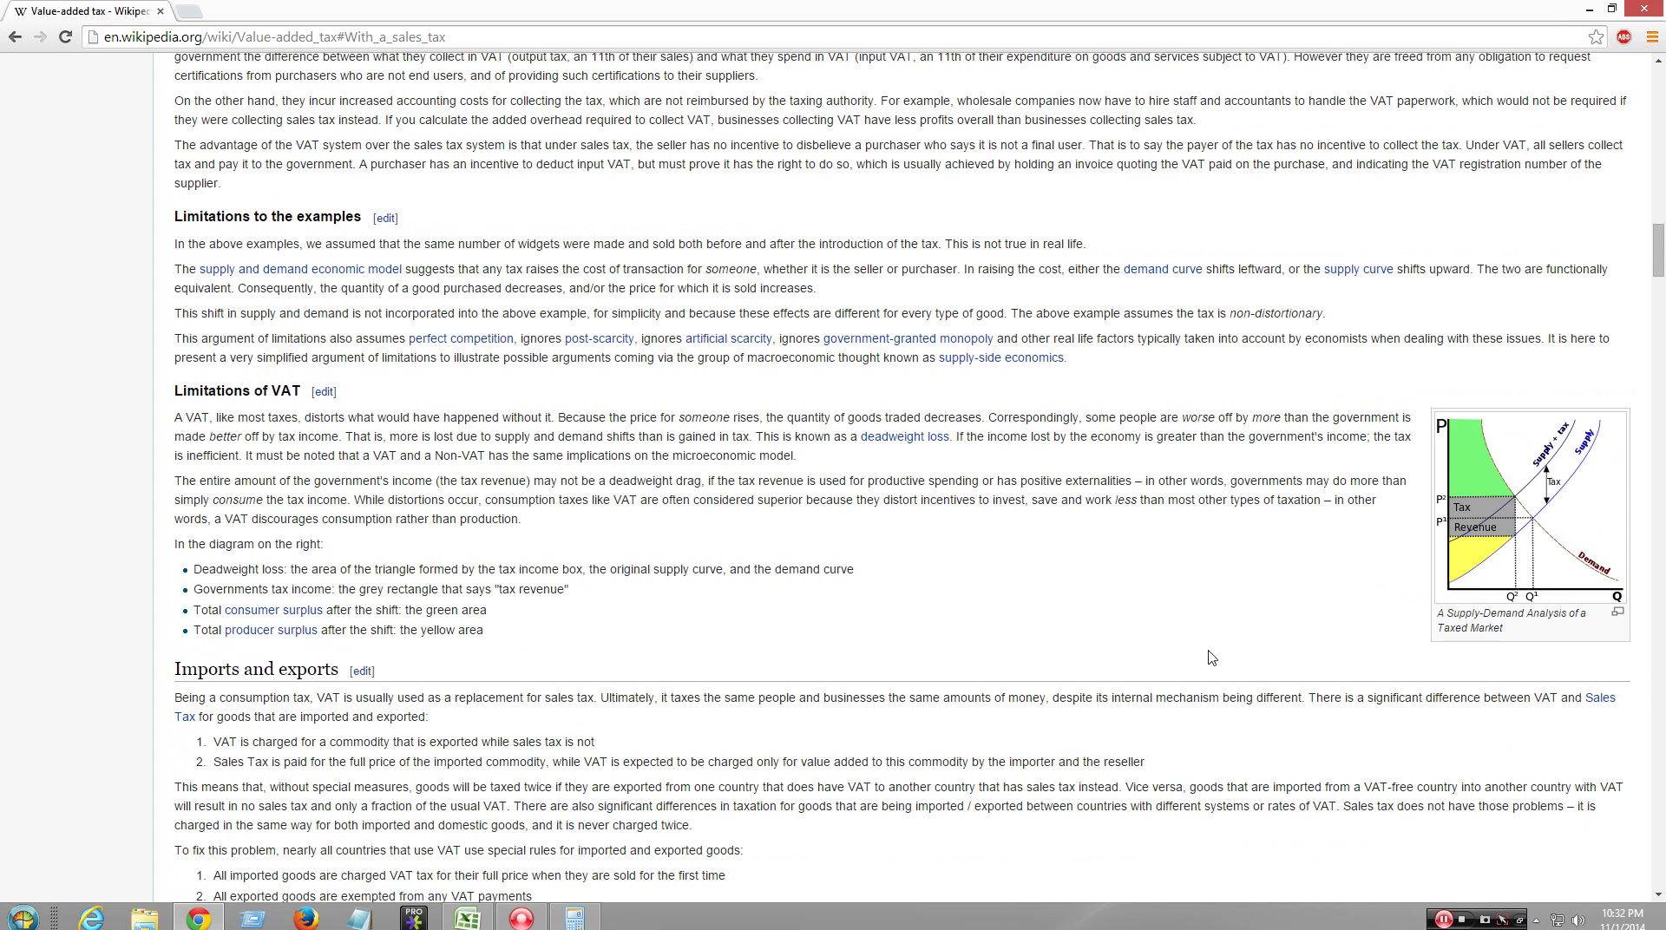
click(1491, 573)
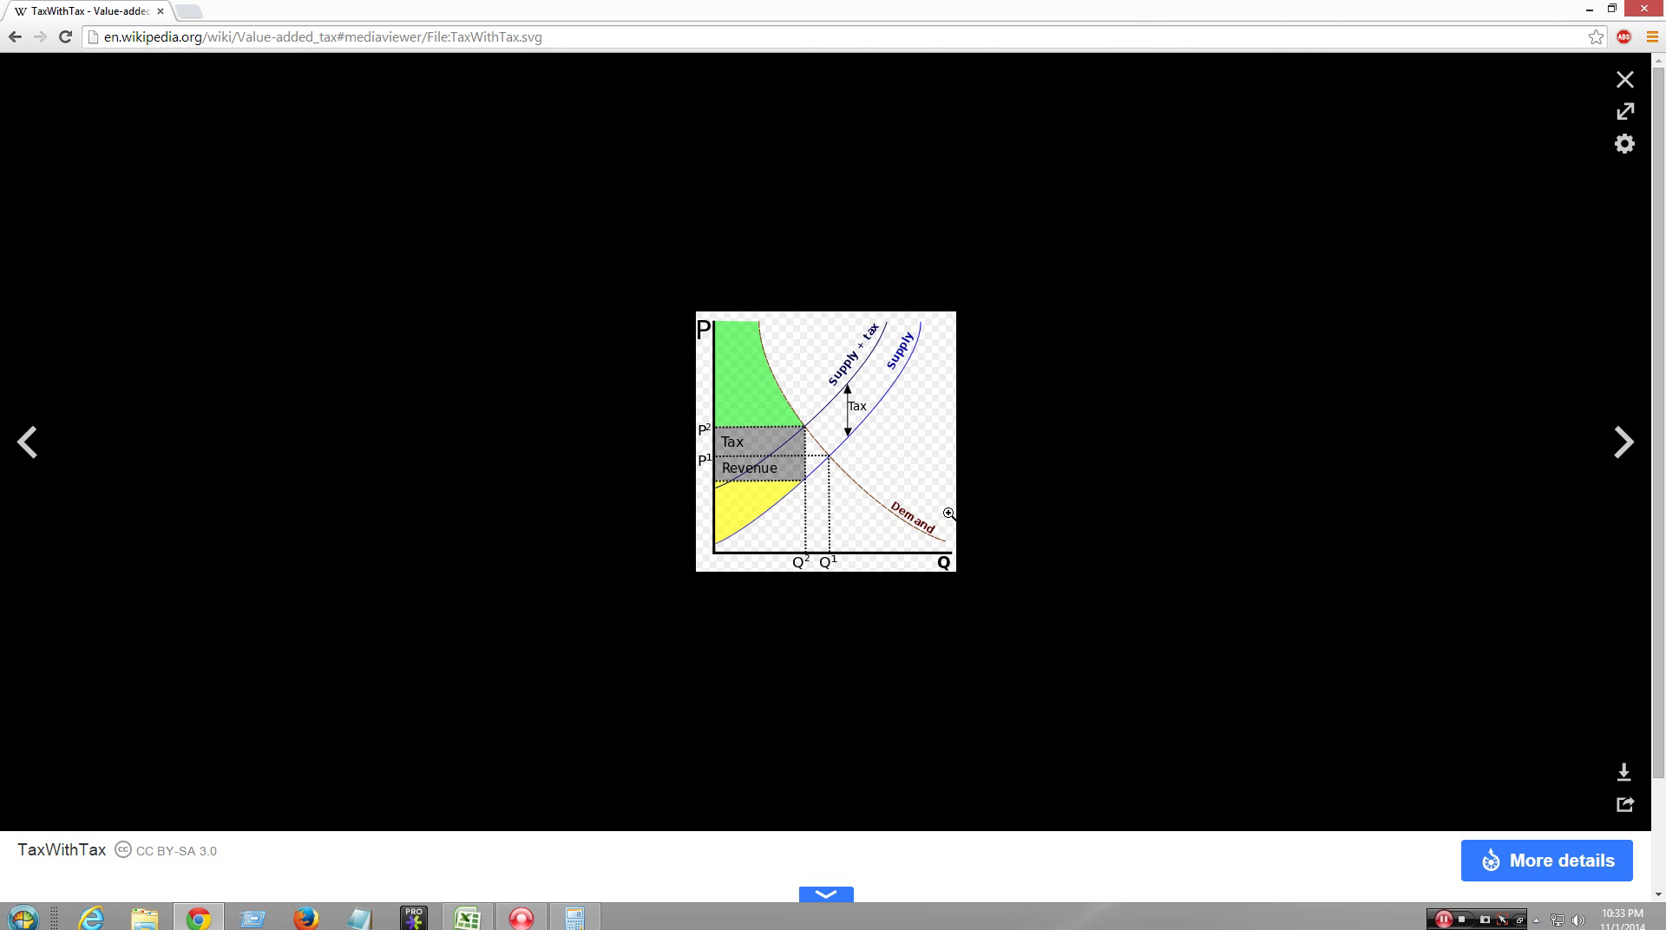
click(15, 37)
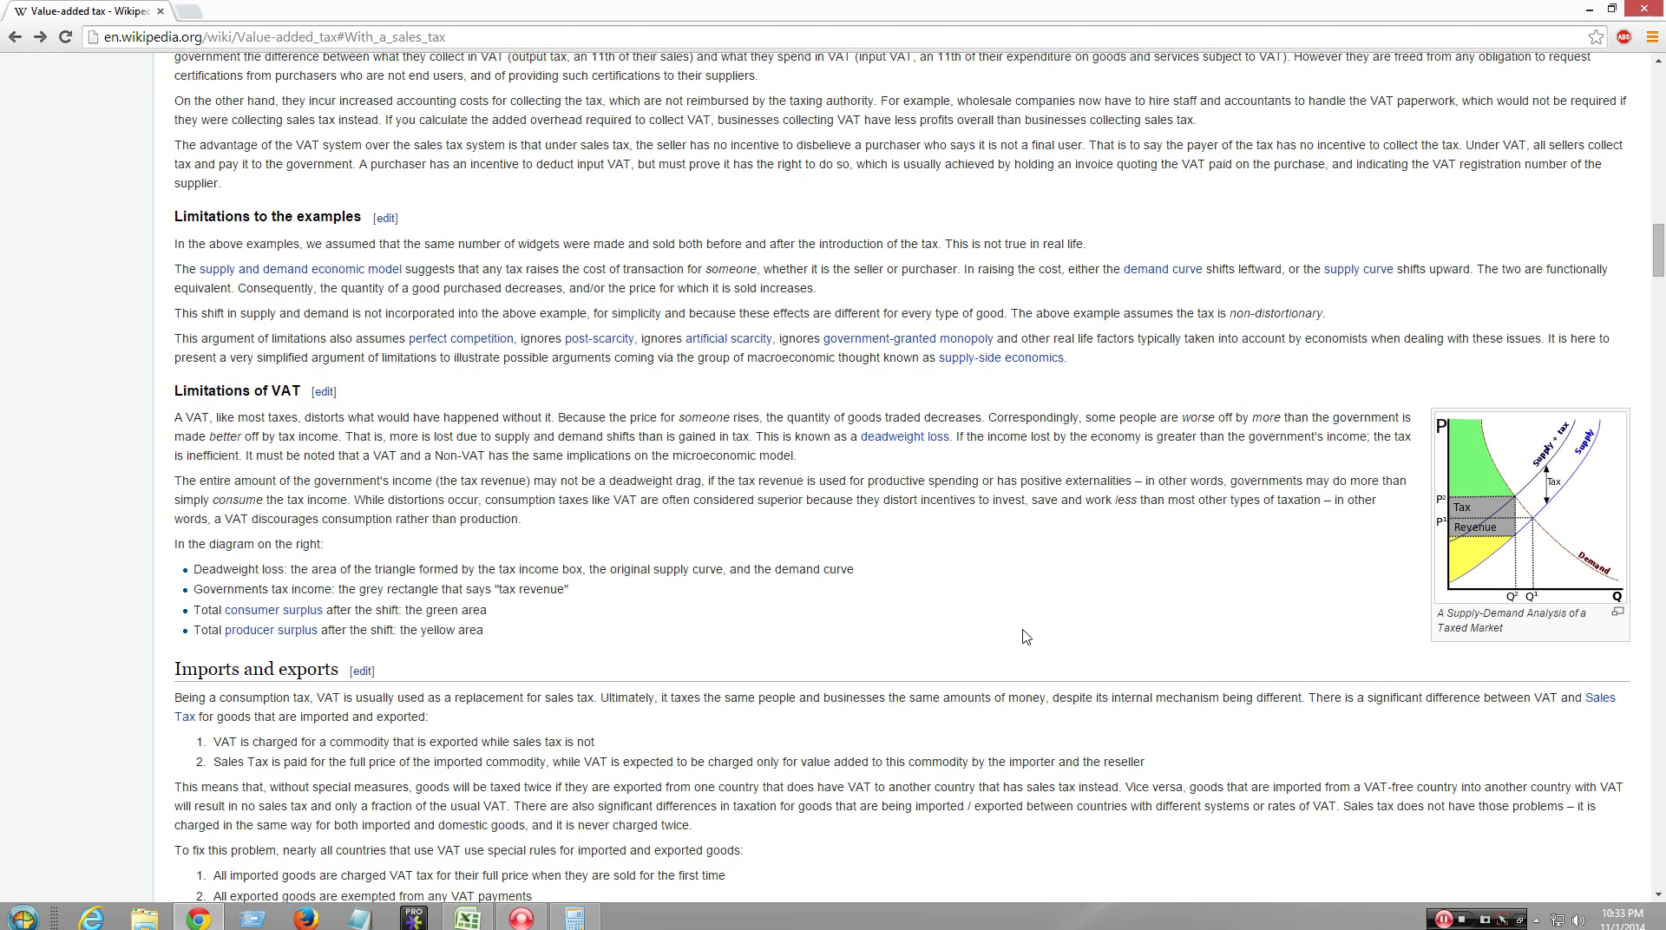
- Switch to the Excel workbook and set the sales tax rate in cell B4 to 20%
click(466, 918)
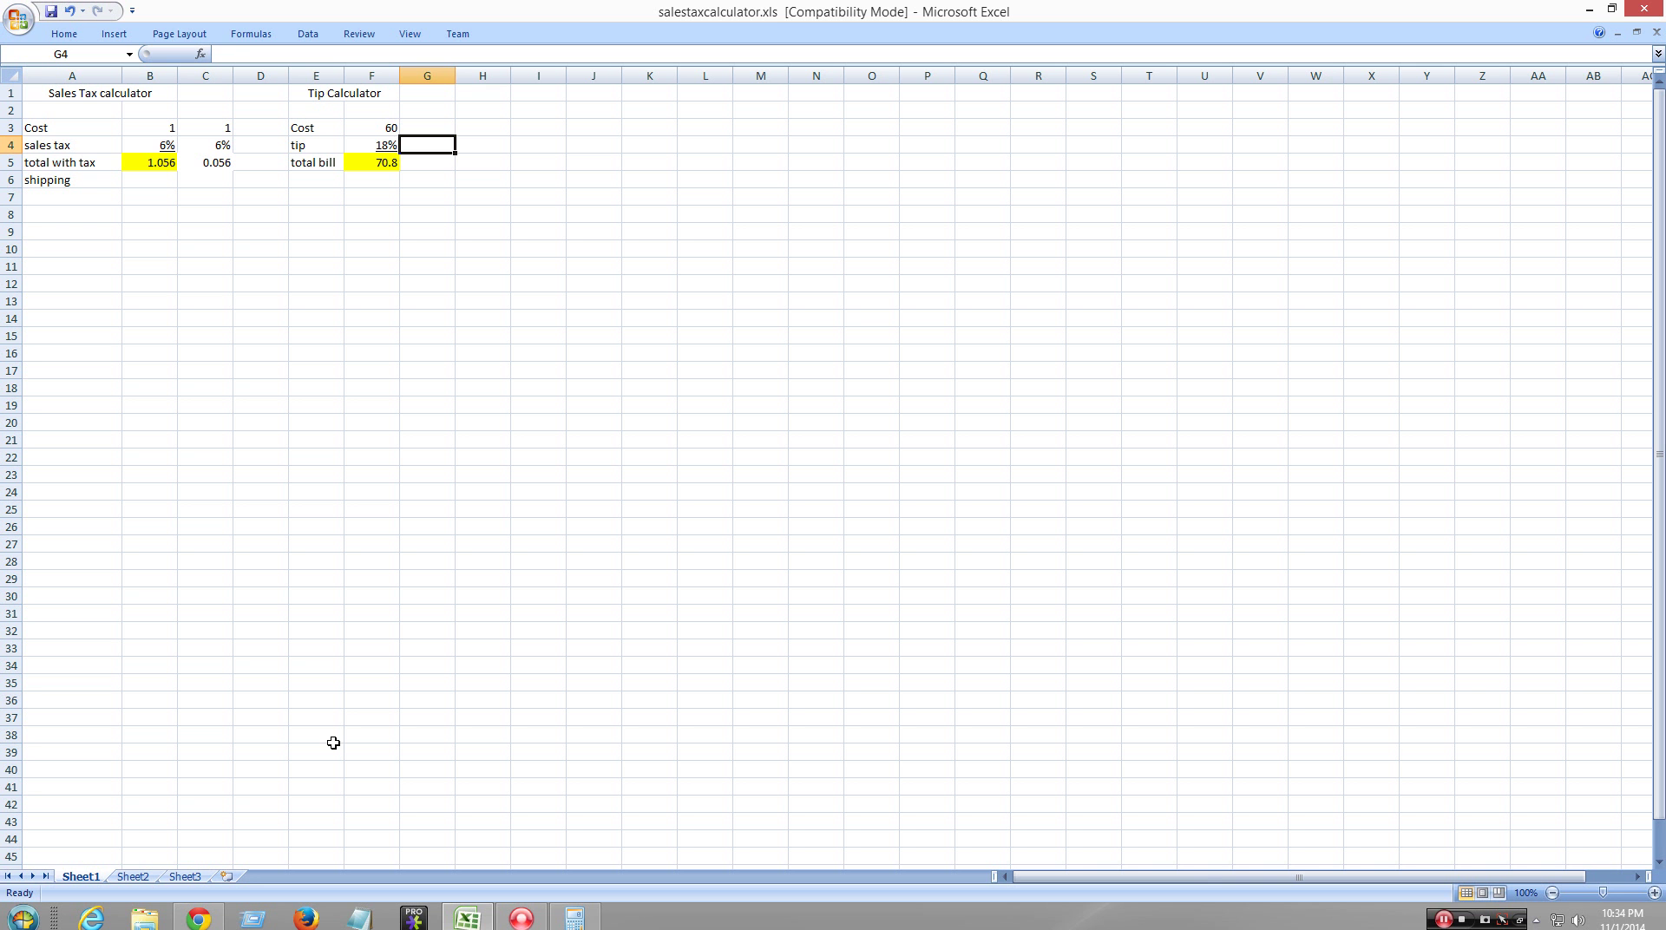
click(168, 147)
text(20)
key(Return)
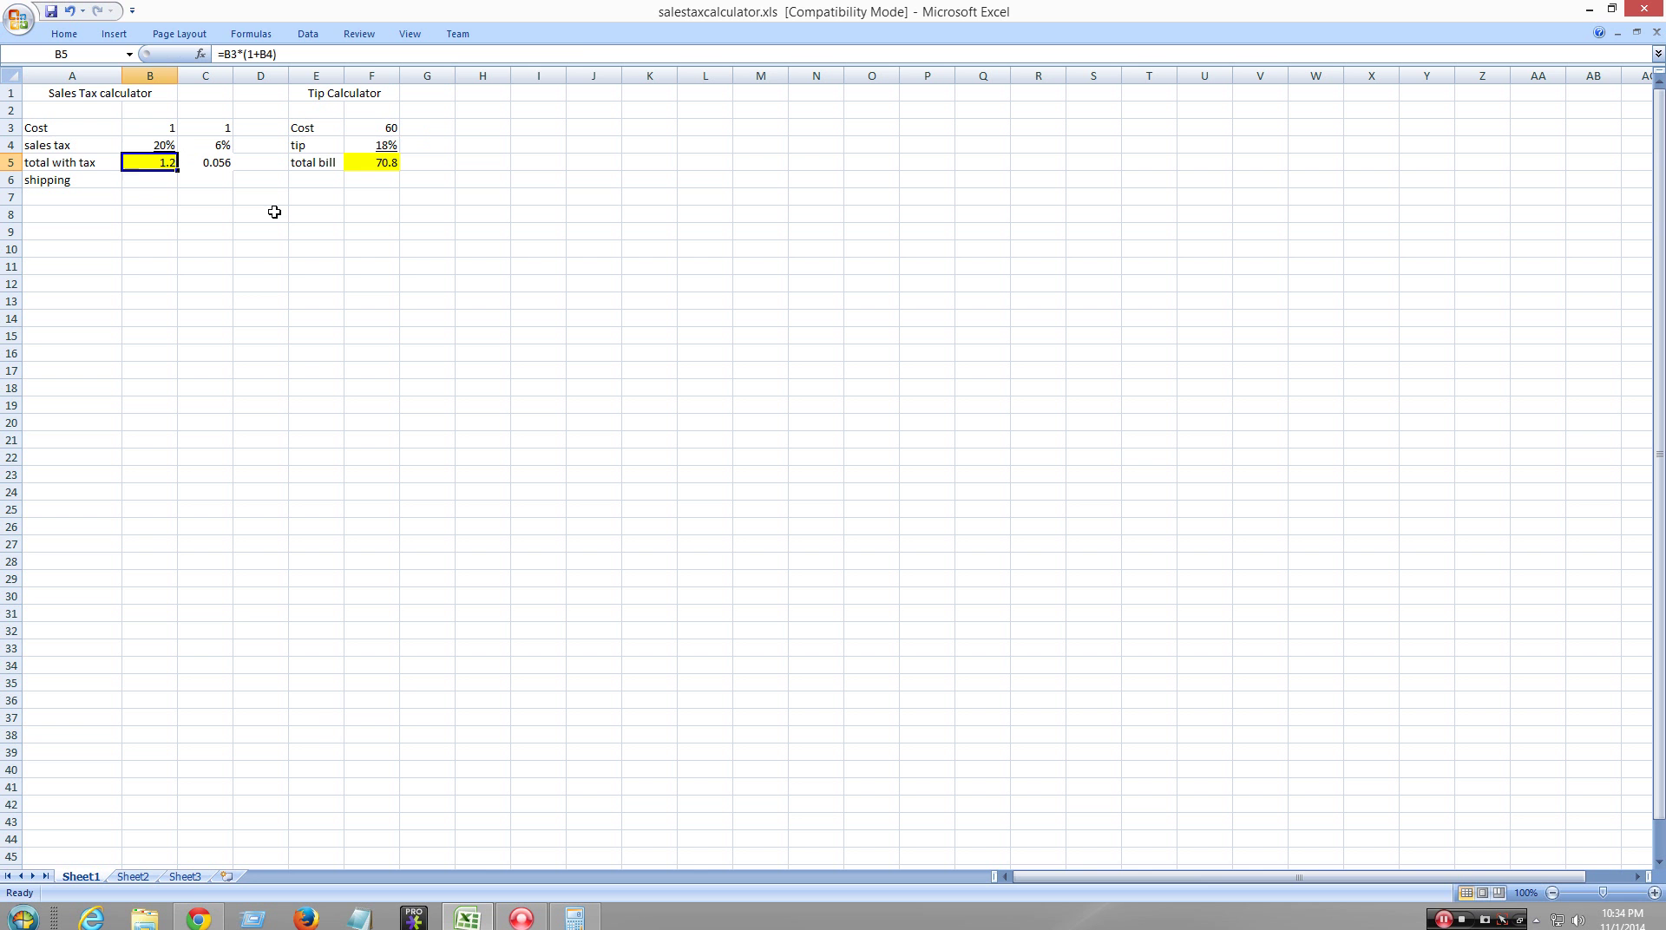
- Return to Chrome and search Google for "1 gbt to usd"
click(199, 917)
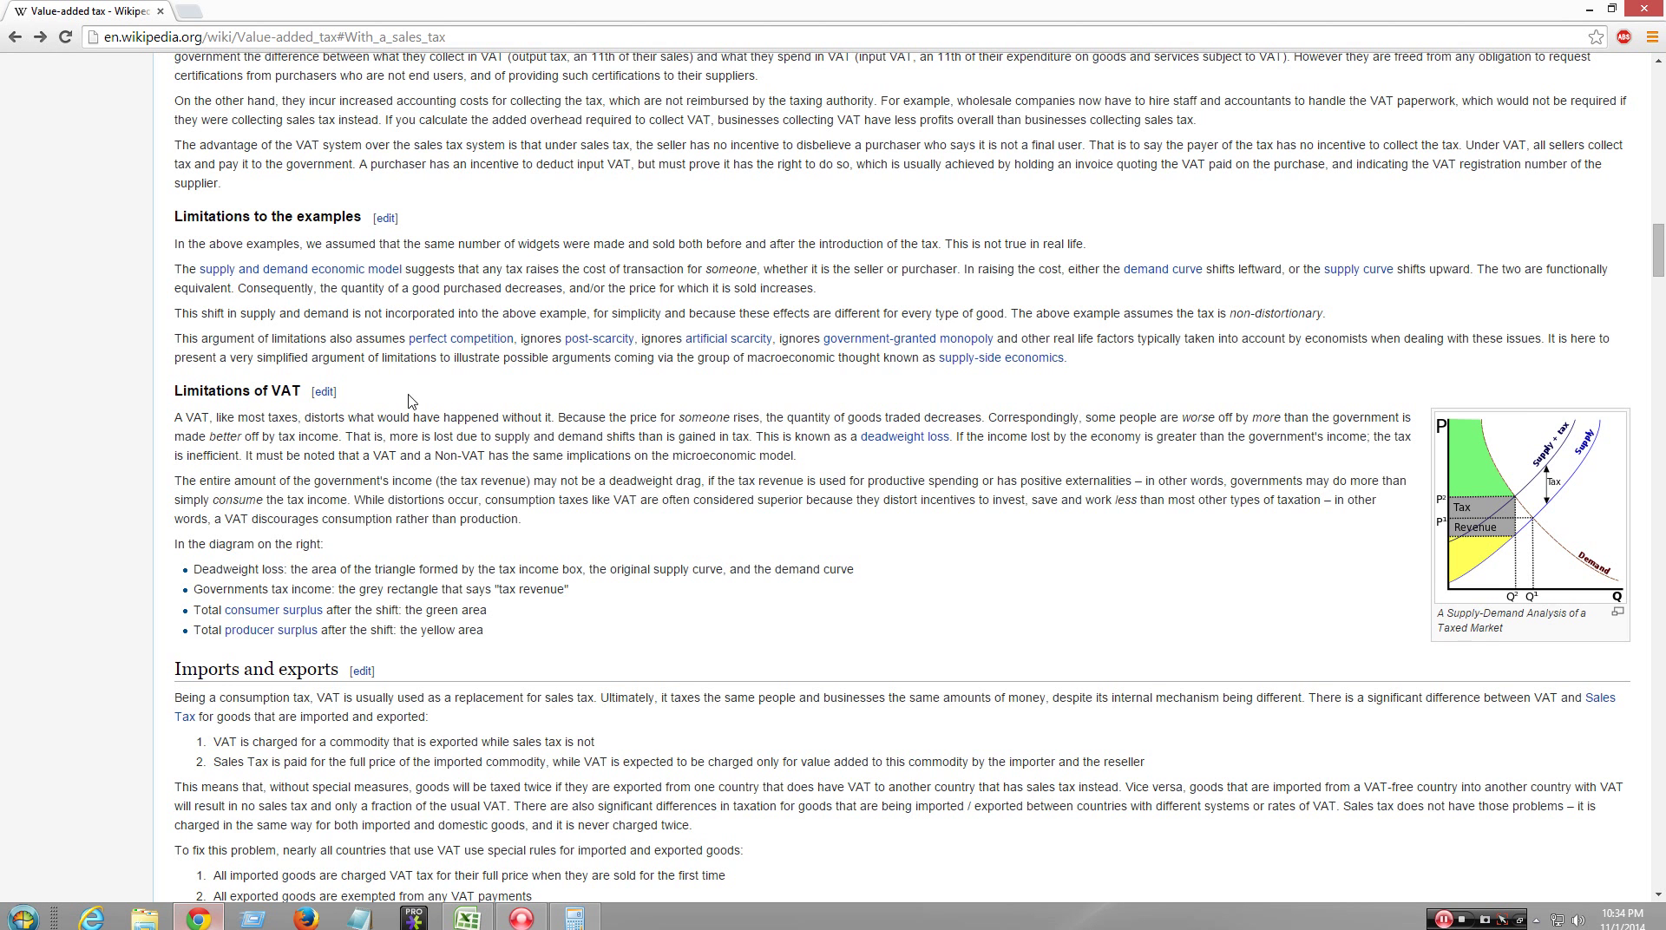
scroll(476, 200, up, 7)
click(451, 43)
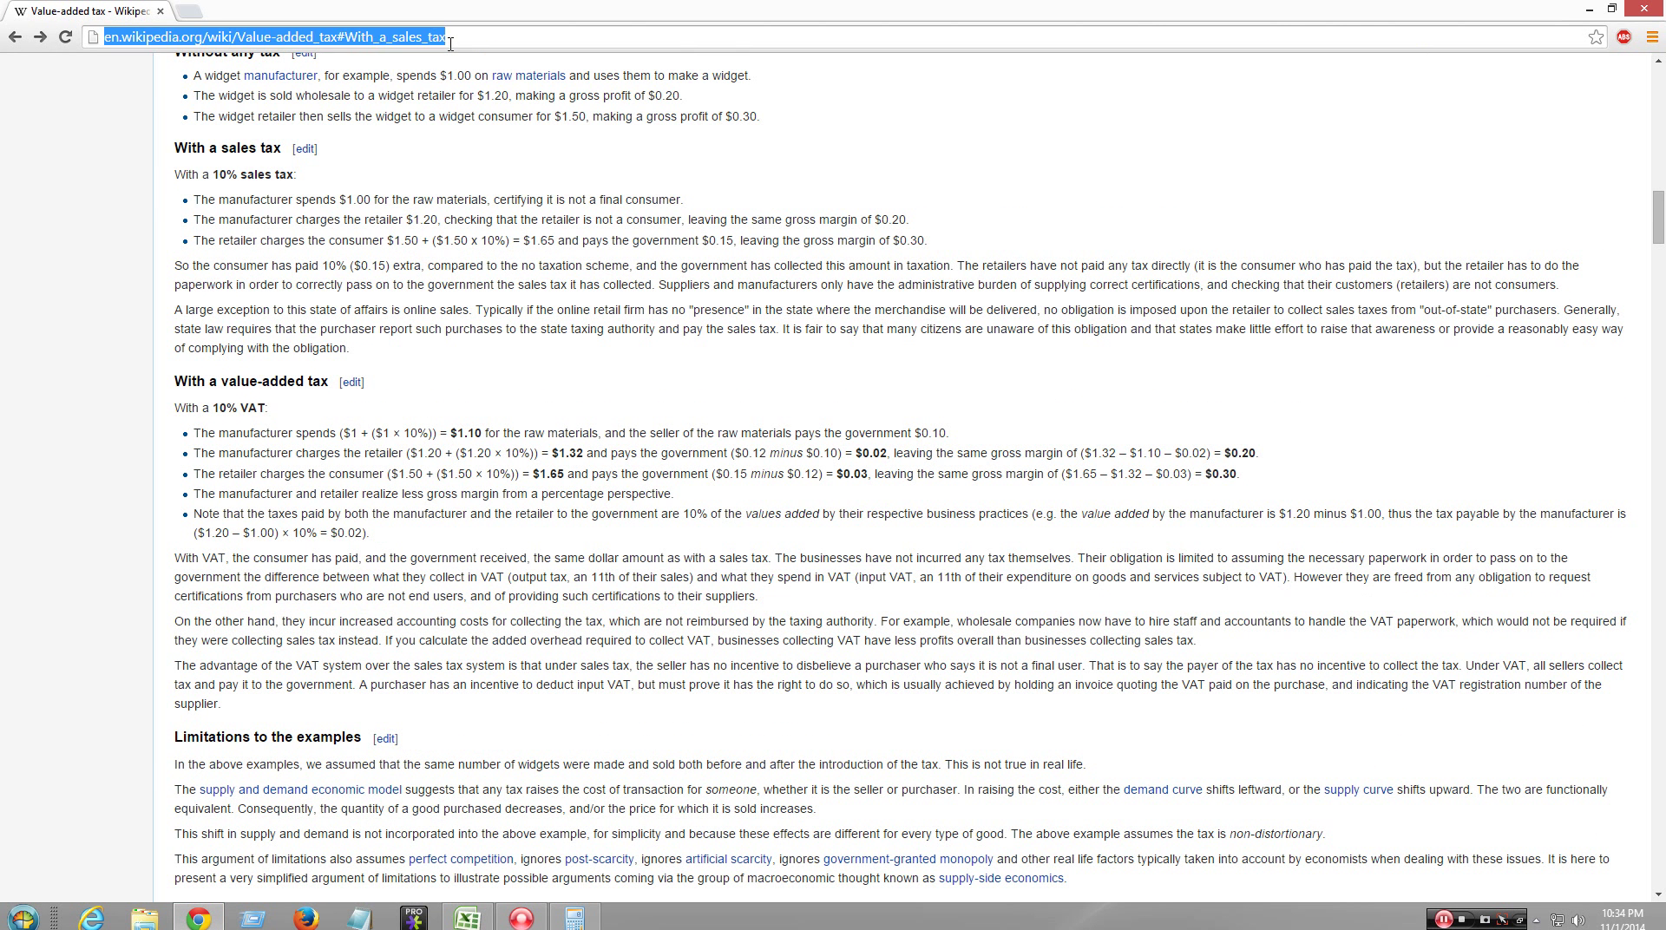
text(1 gbt to usd)
key(Return)
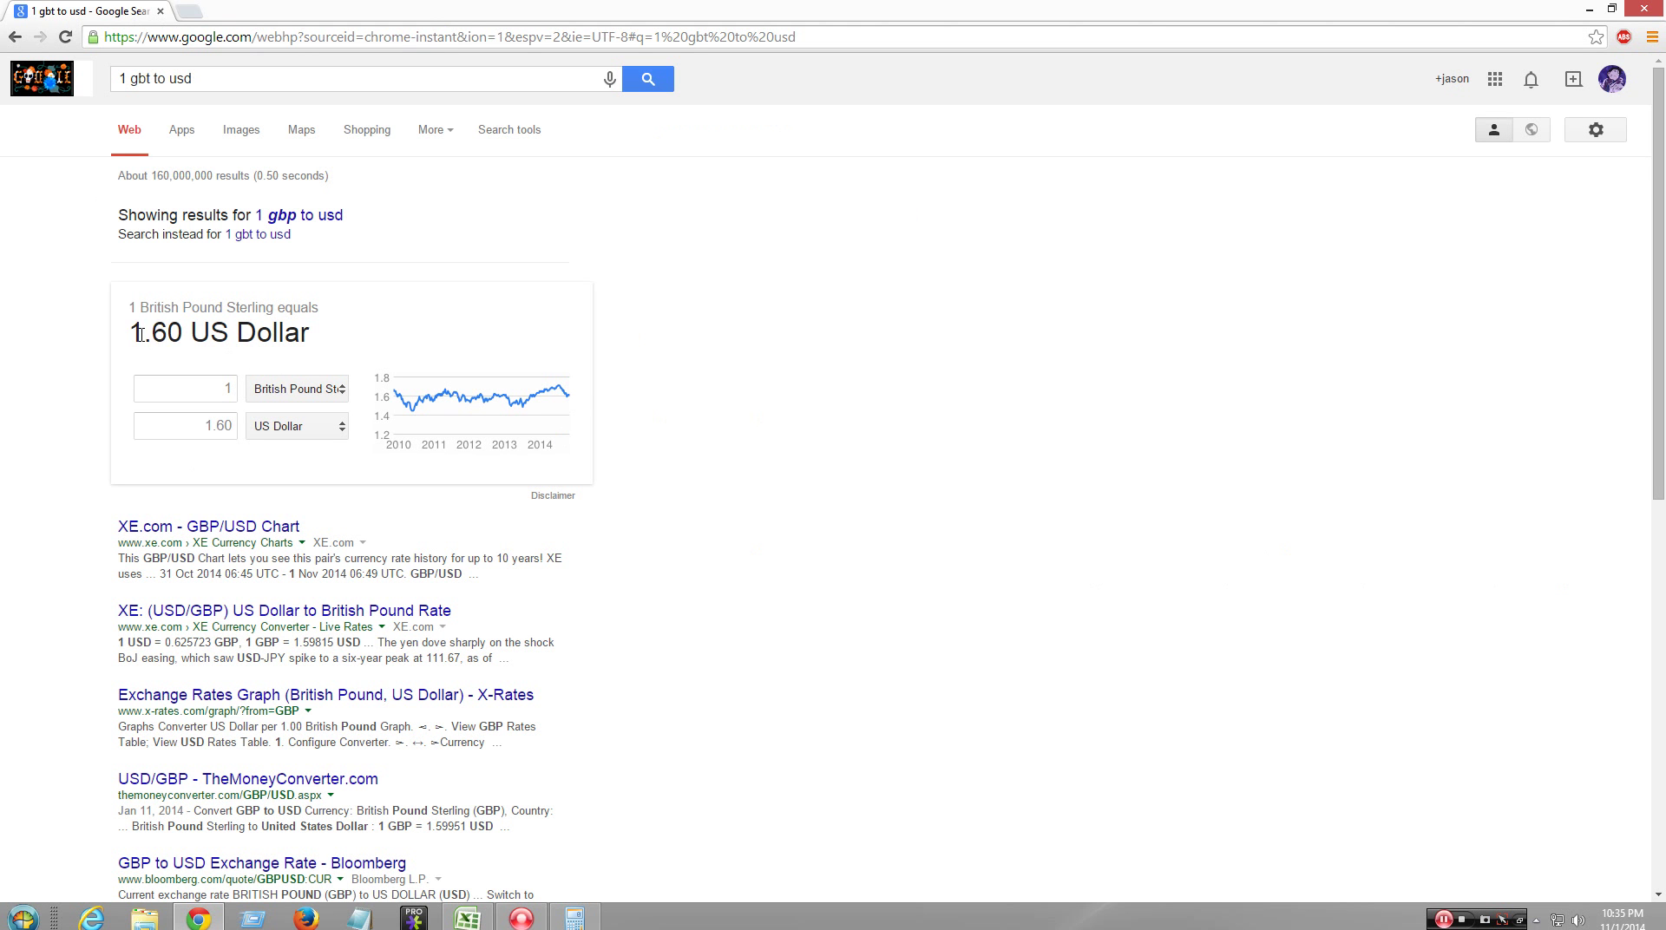
- Examine the British pound to US dollar conversion, highlighting the pound amount and its dollar equivalent
drag(130, 334, 179, 334)
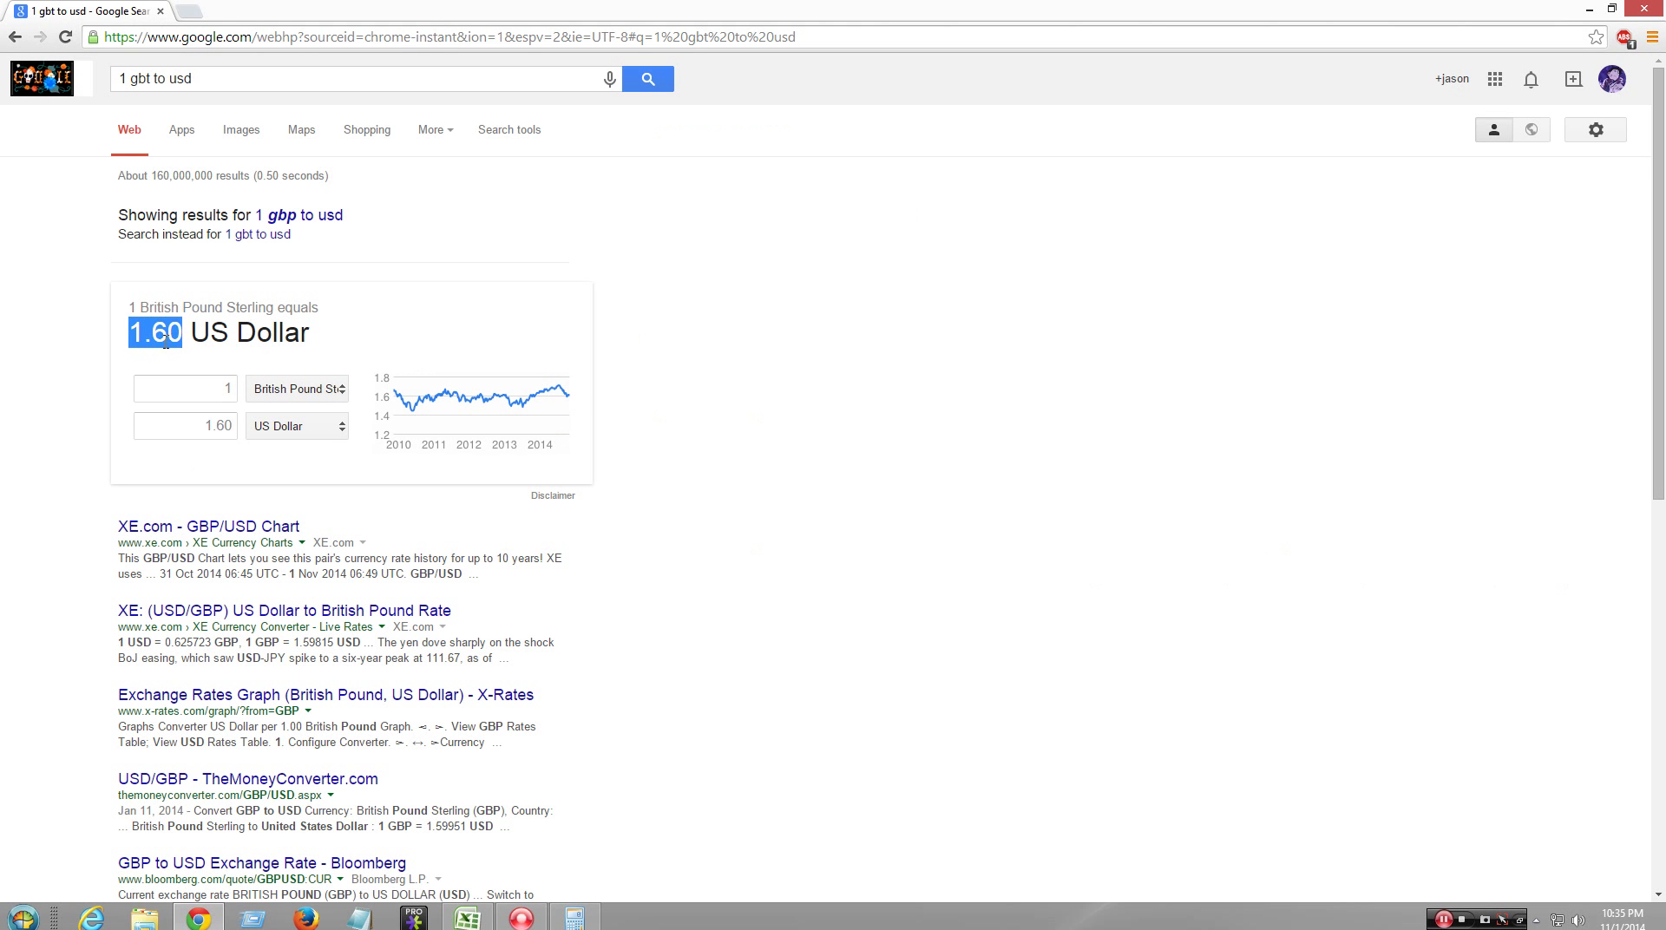
click(165, 341)
drag(128, 309, 284, 317)
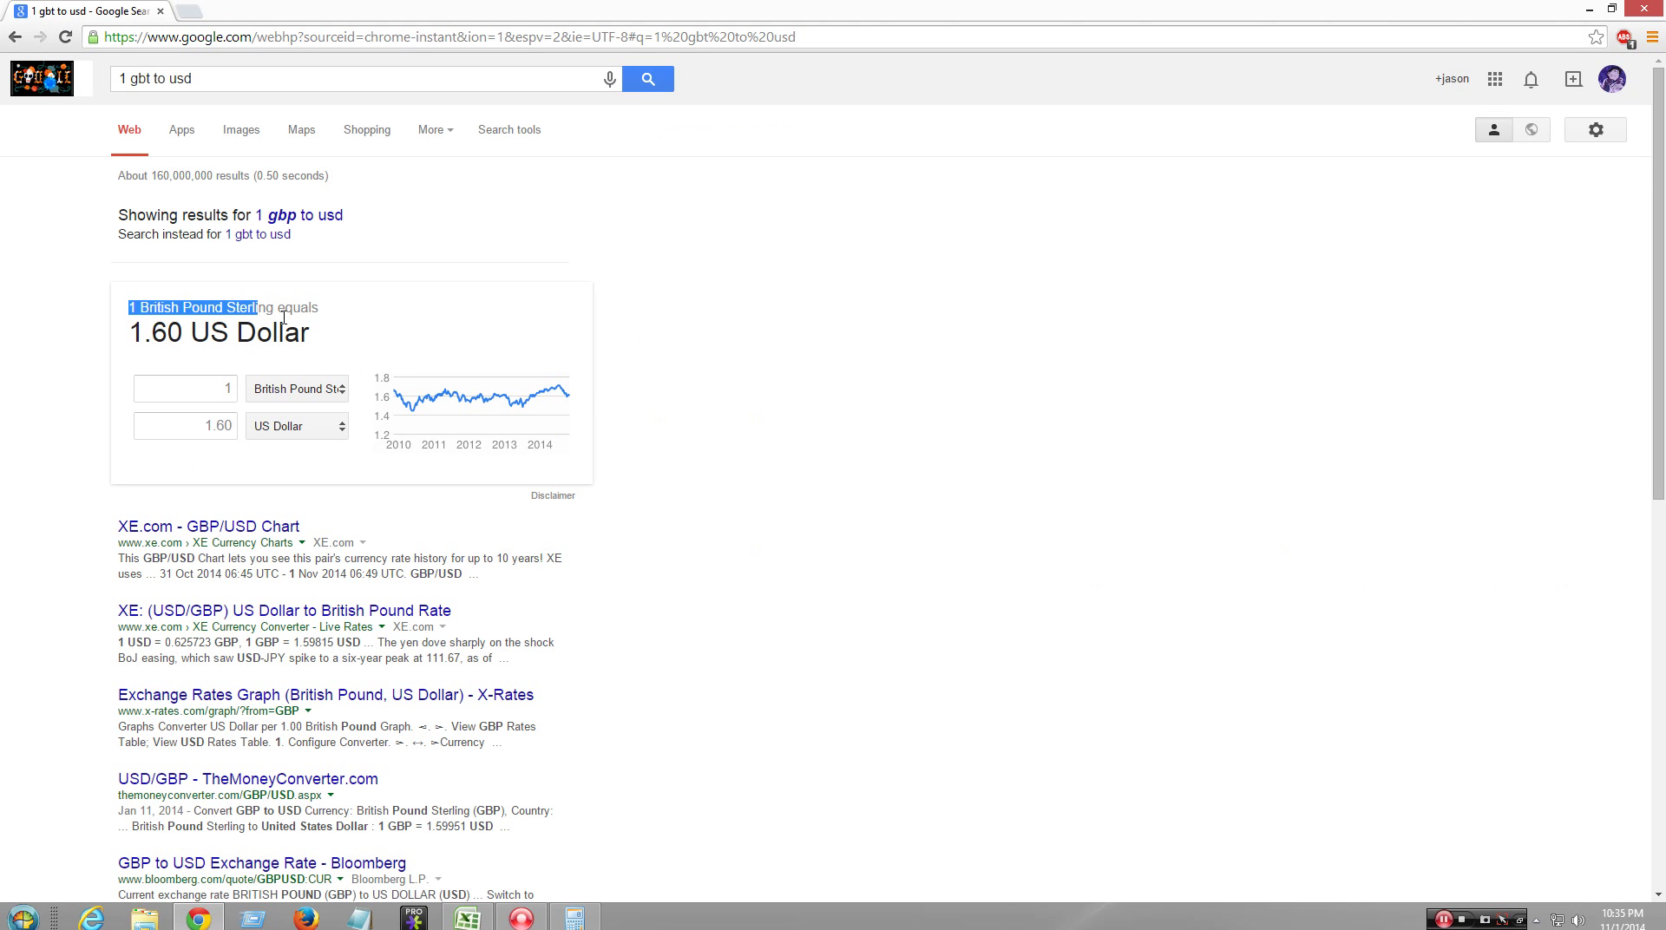
click(284, 318)
double_click(185, 330)
click(193, 342)
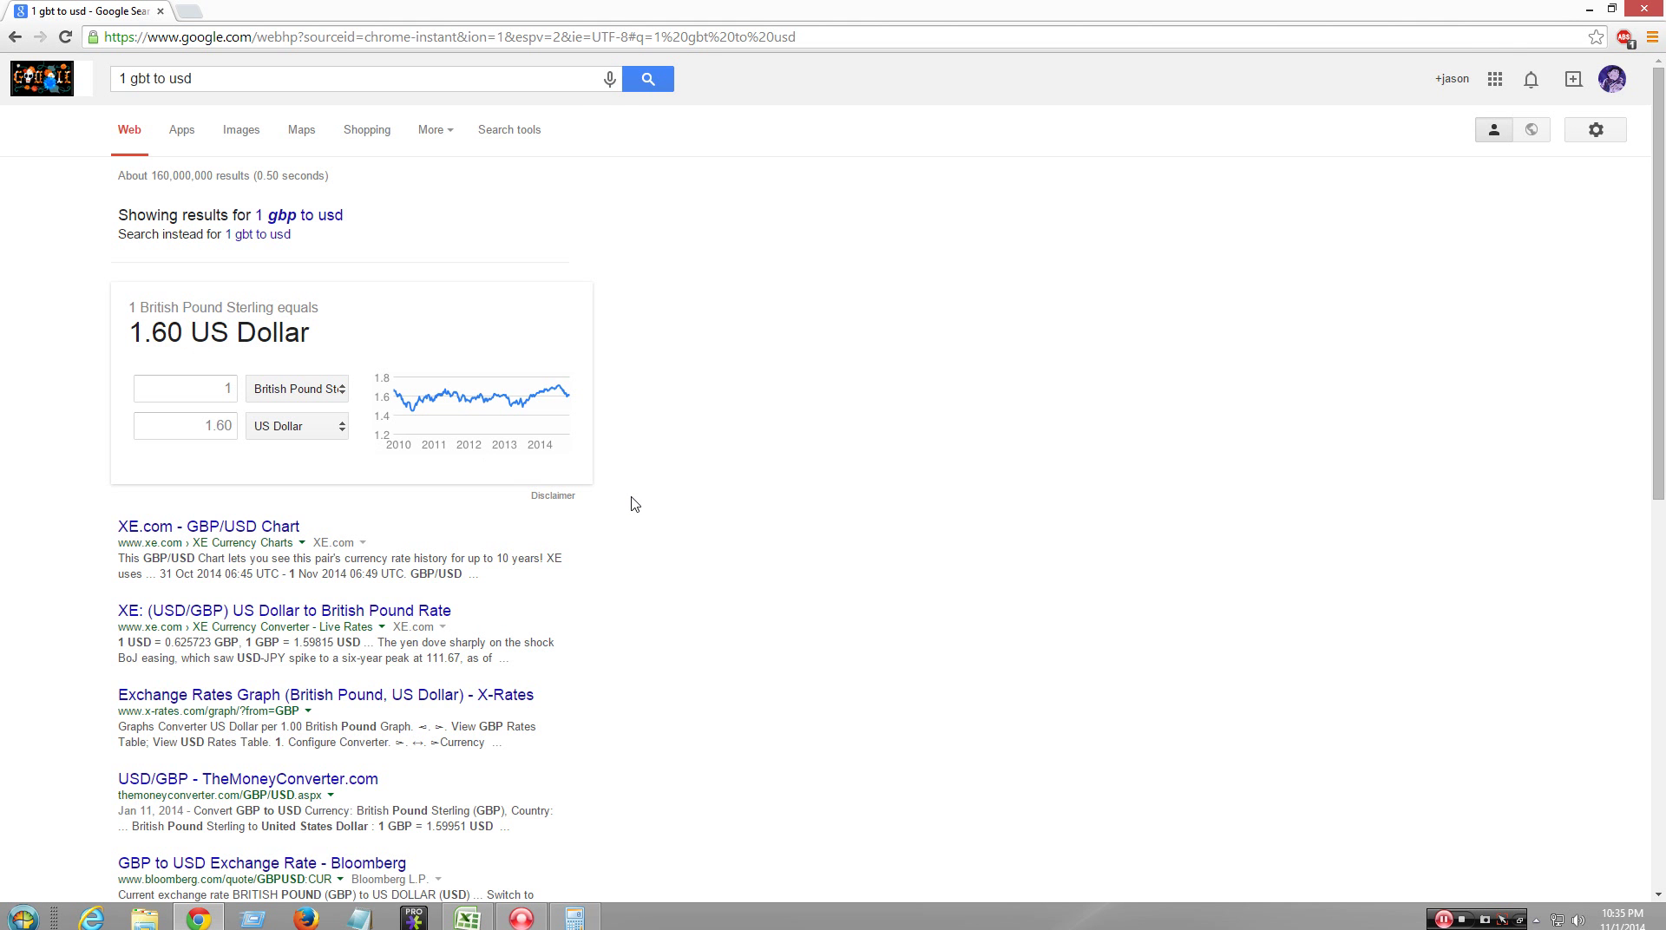
scroll(634, 504, down, 1)
scroll(634, 504, up, 1)
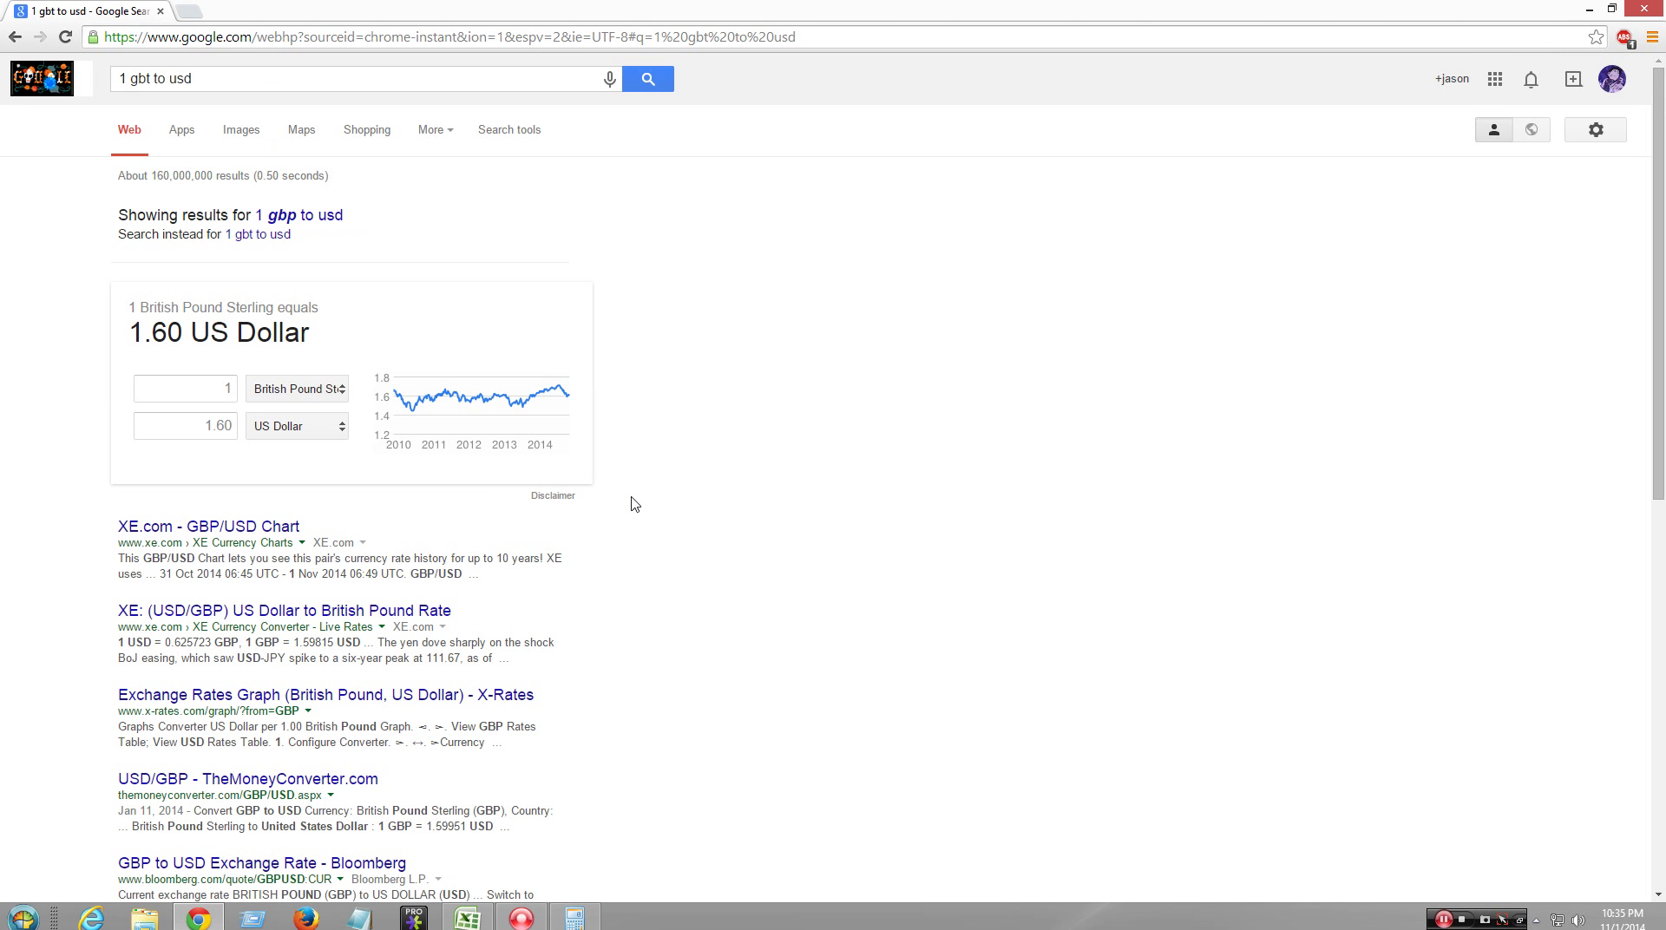